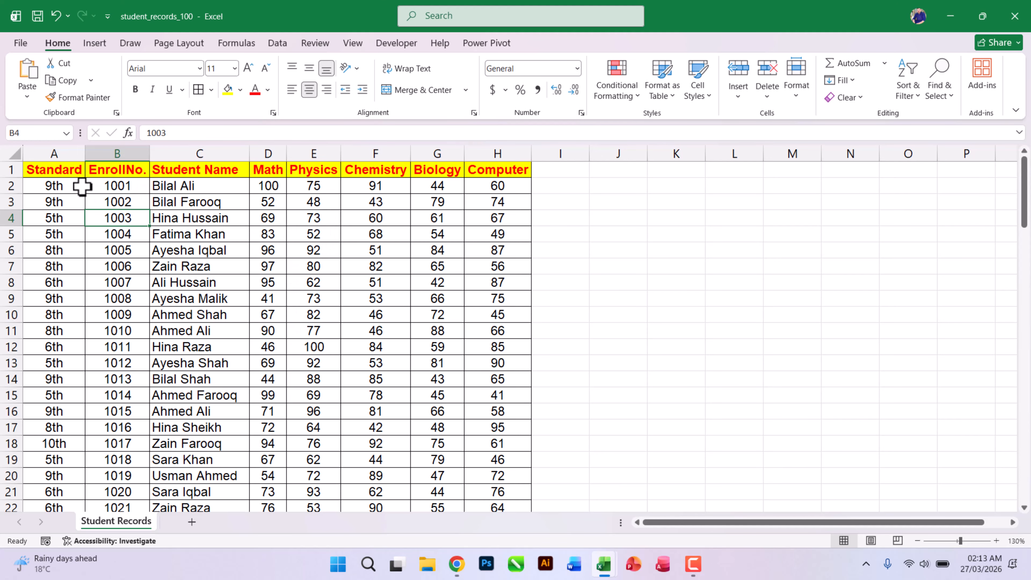
Step: Examine the student records' Standard, EnrollNo. and Student Name columns and the marks for the five subjects
drag(49, 171, 55, 330)
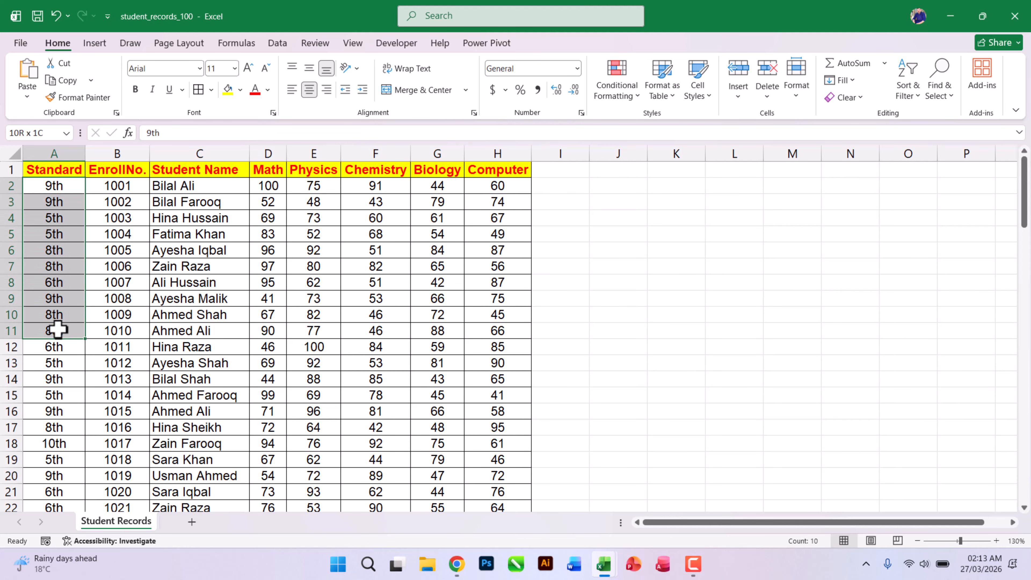
click(62, 314)
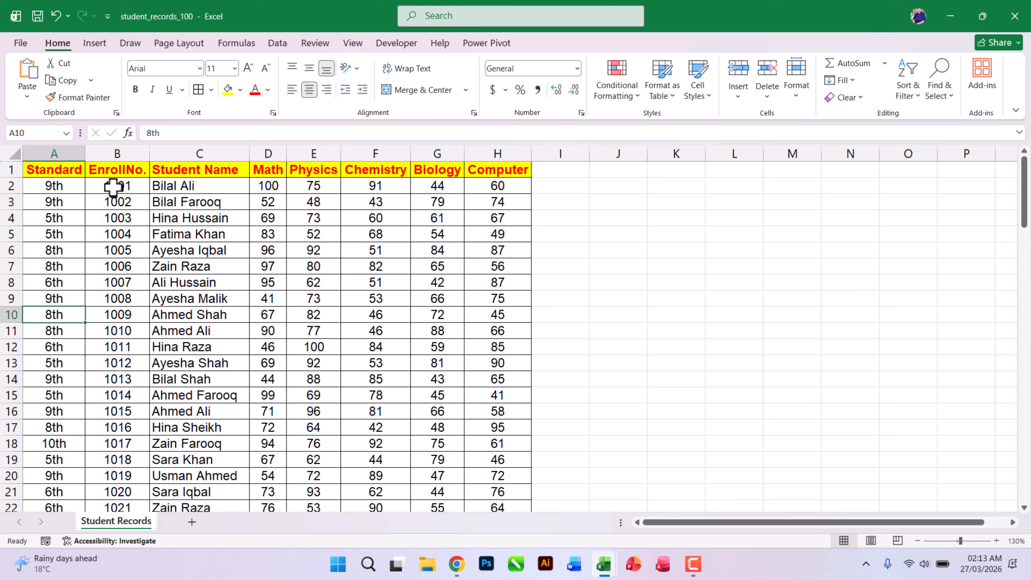
drag(113, 187, 115, 304)
click(116, 251)
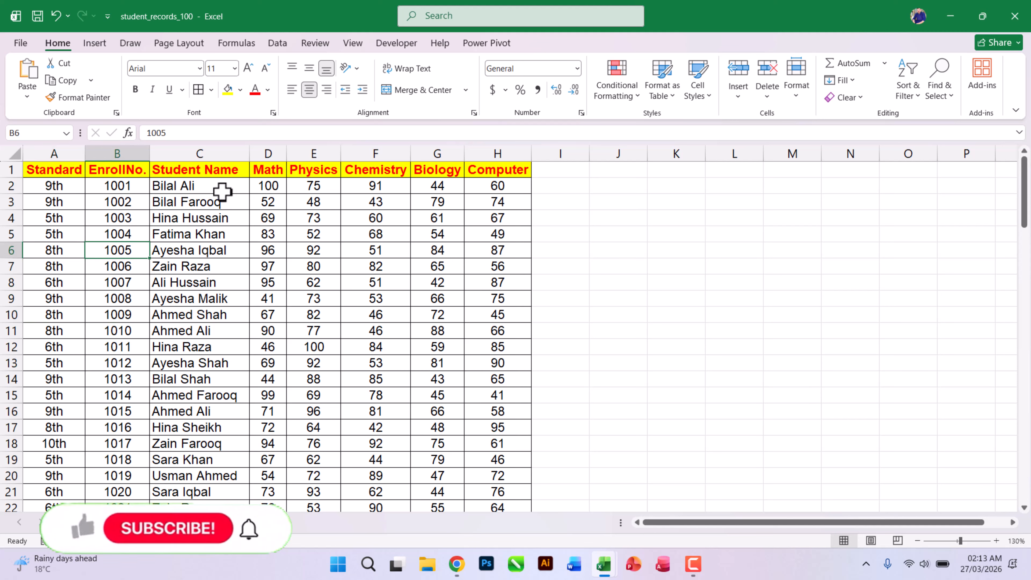
drag(222, 189, 214, 315)
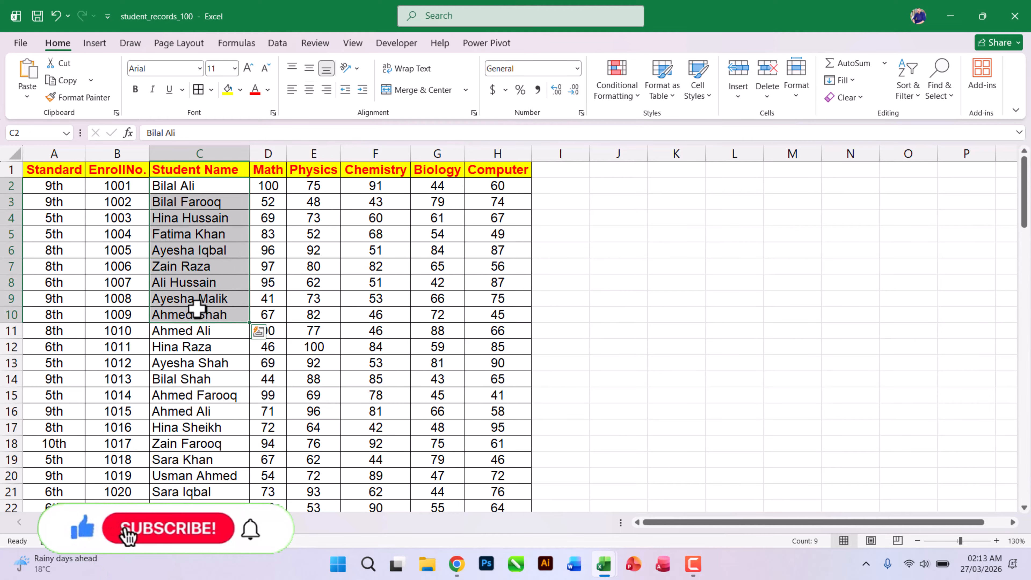
click(196, 363)
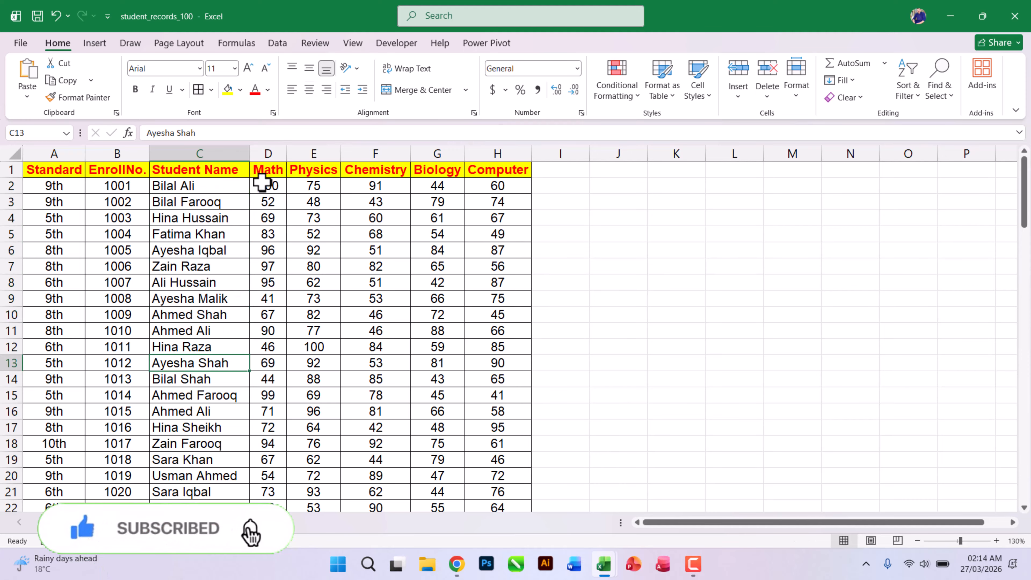
drag(267, 171, 515, 173)
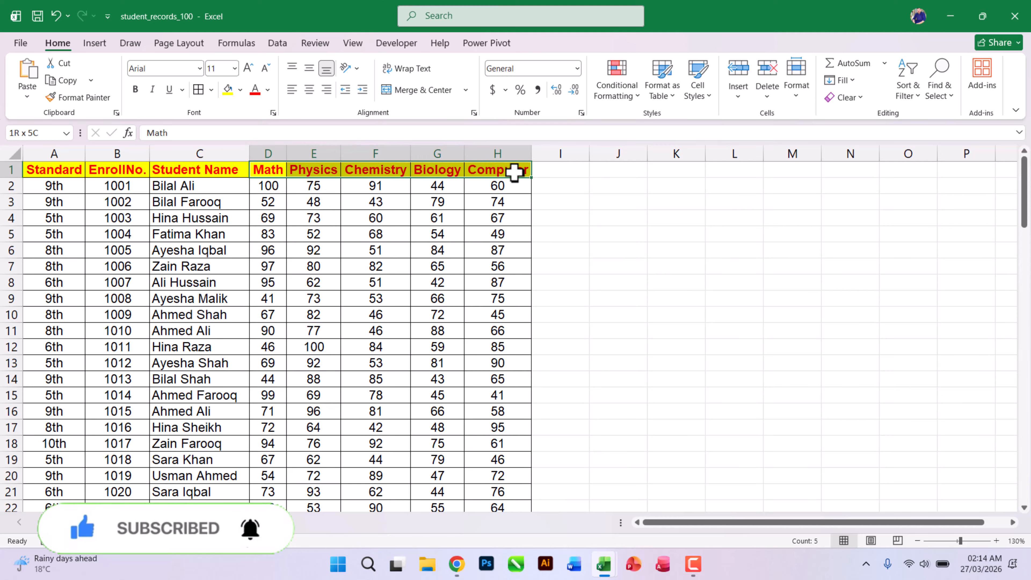
click(511, 203)
drag(266, 170, 510, 301)
click(497, 251)
click(381, 235)
click(283, 234)
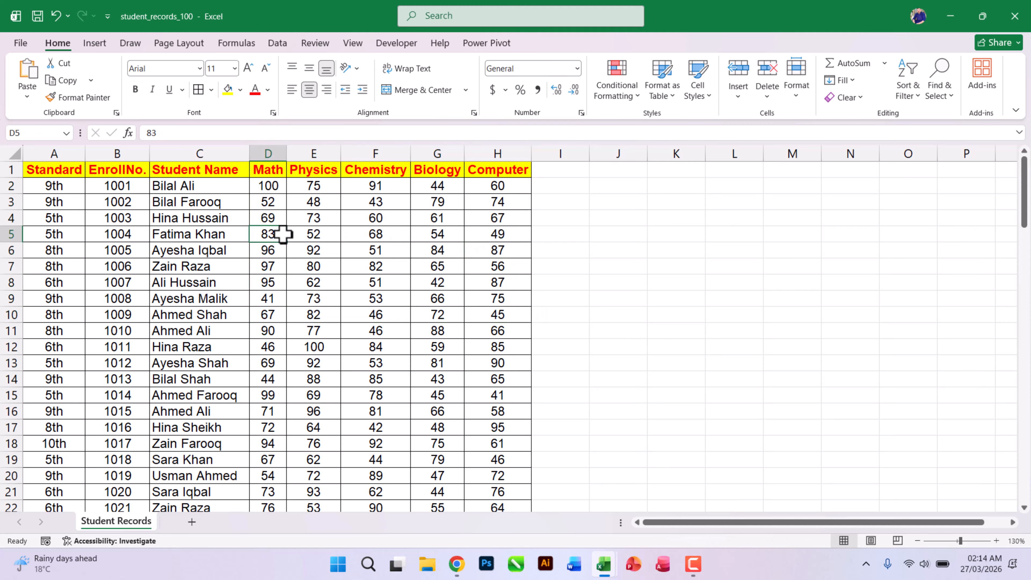
drag(53, 171, 420, 284)
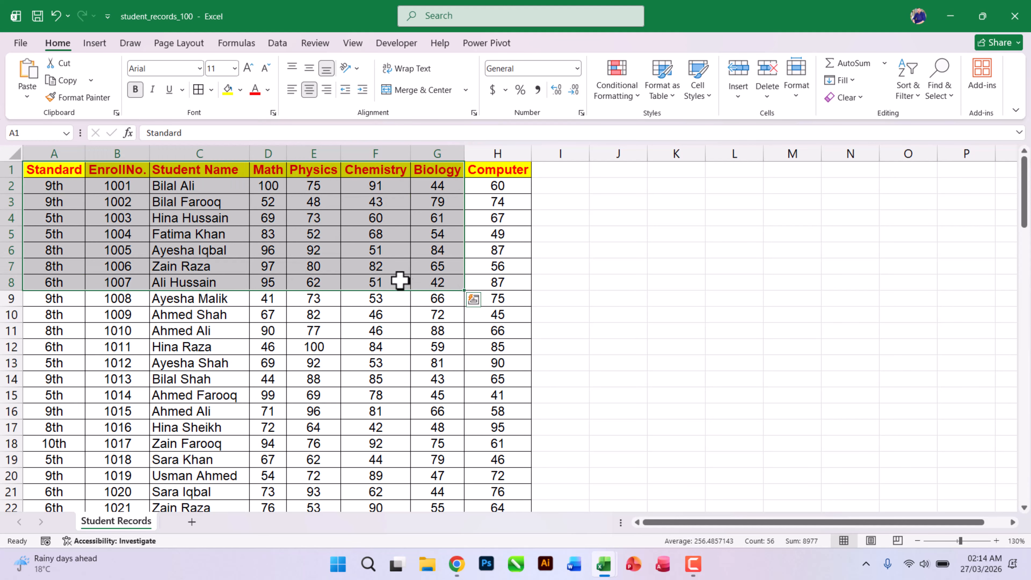
click(377, 256)
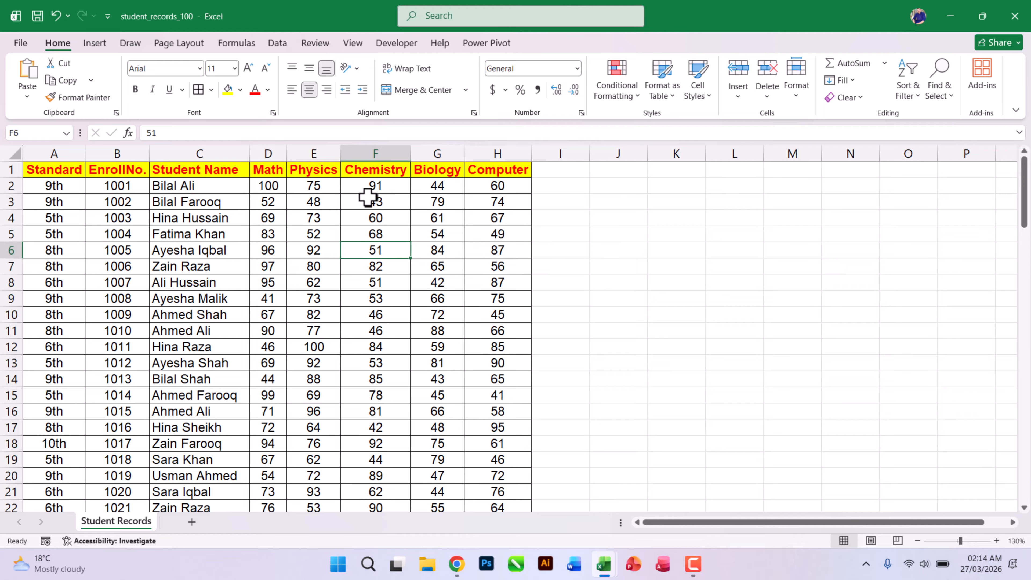
Step: Create a PivotTable from the student records range A1:H101, placed on the existing worksheet at cell K3
click(337, 200)
click(192, 202)
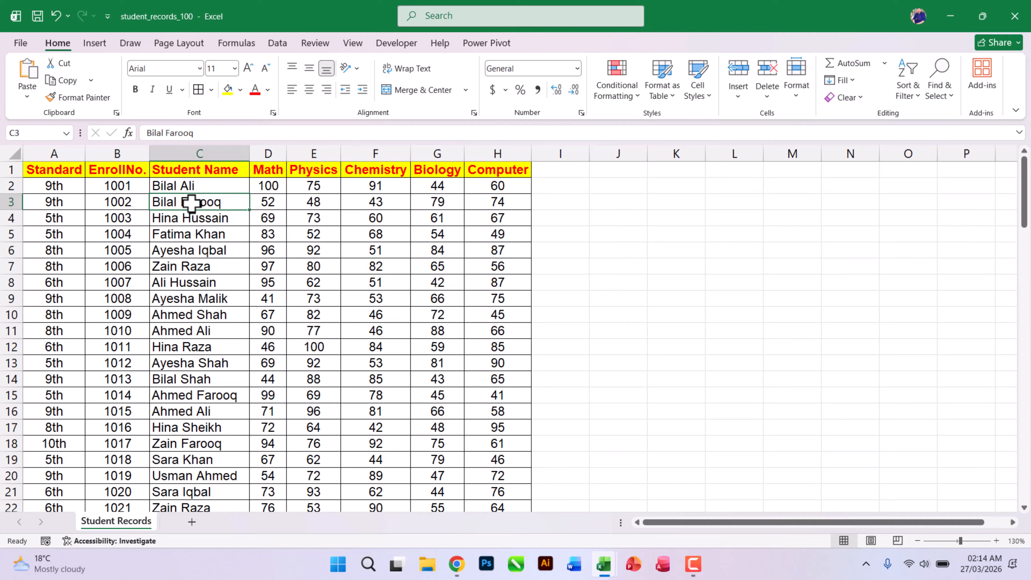
click(95, 44)
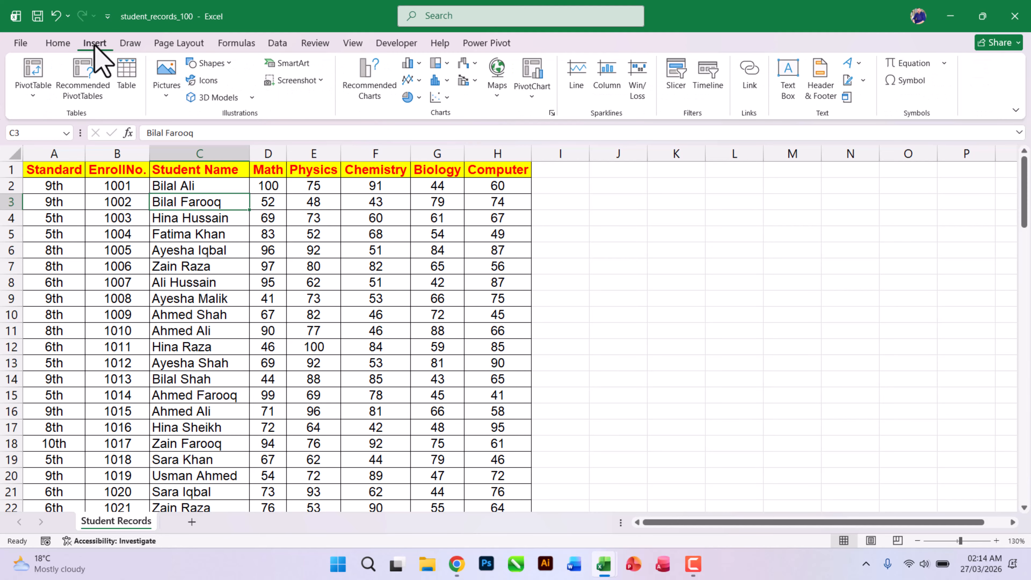
click(33, 77)
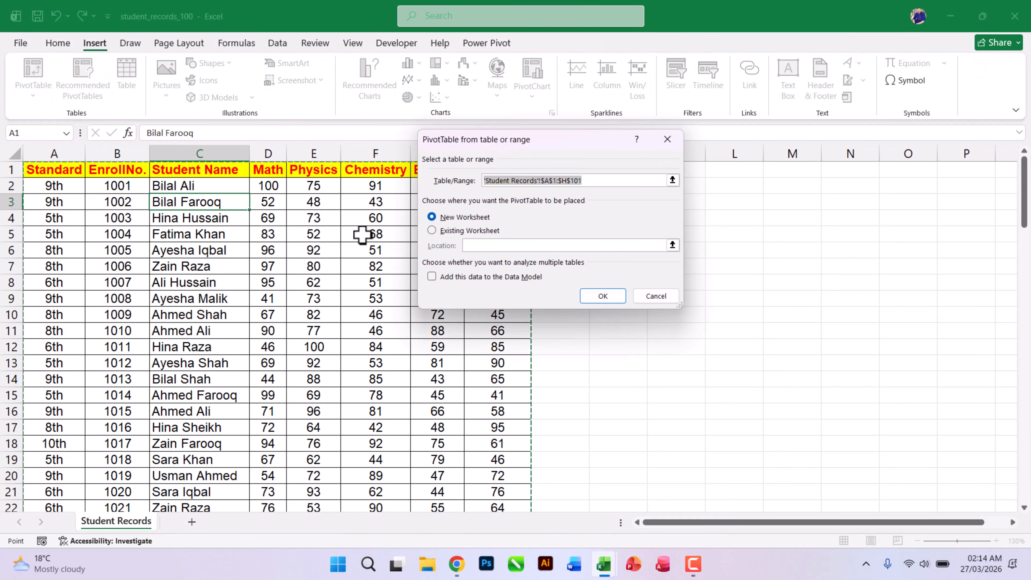
click(432, 230)
drag(611, 139, 494, 94)
click(321, 173)
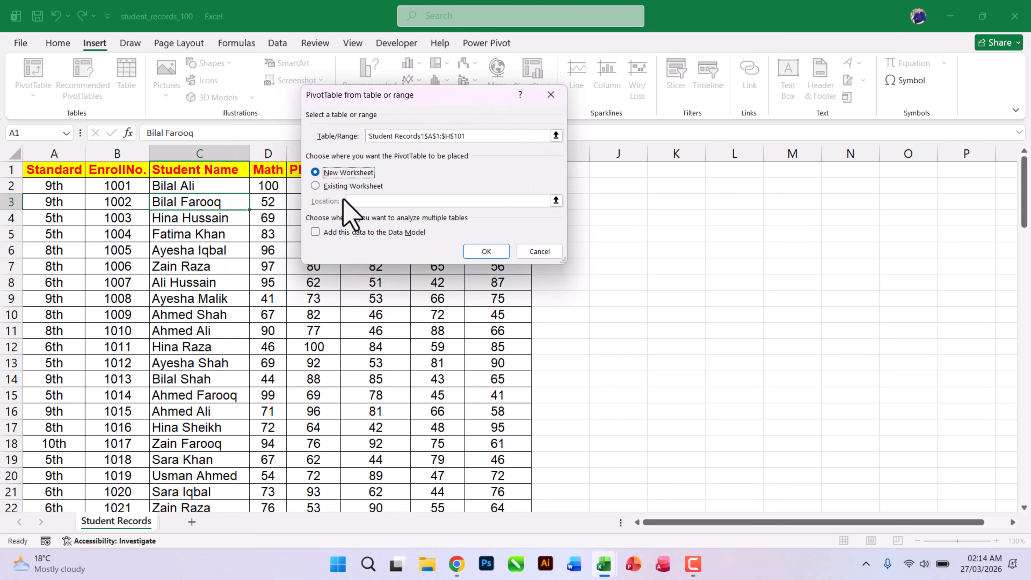
click(337, 186)
drag(457, 98, 159, 133)
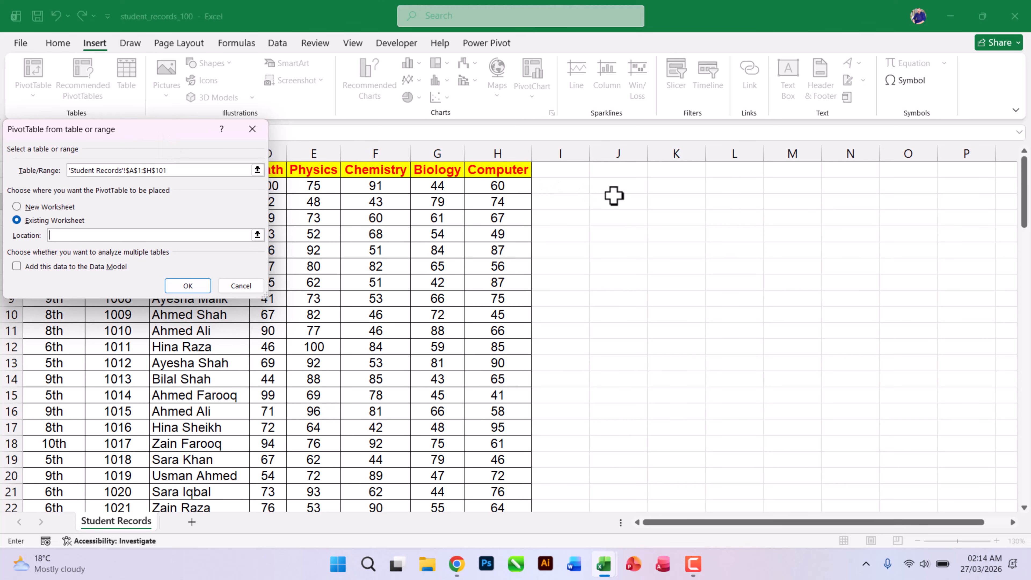
click(667, 204)
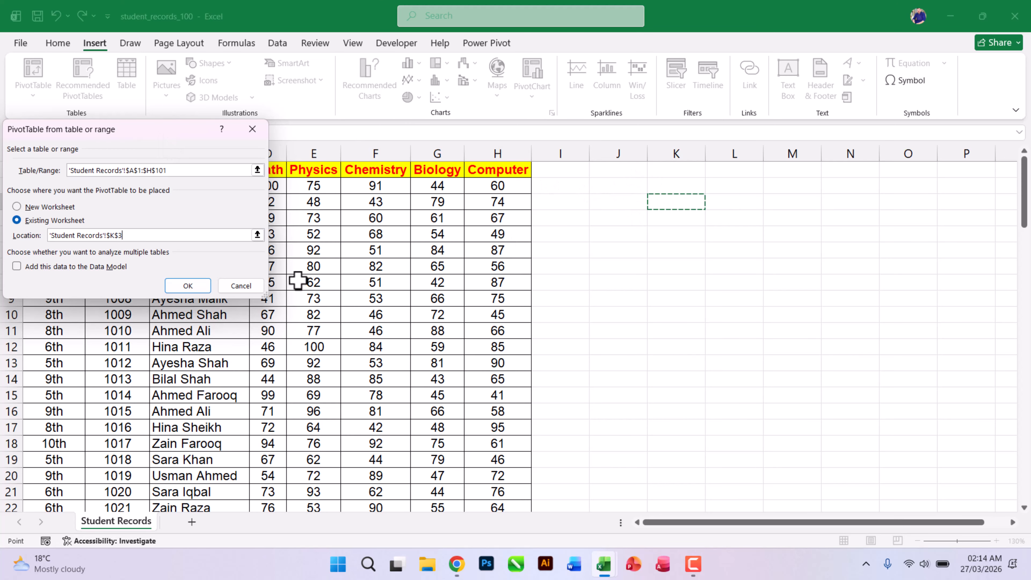
click(187, 286)
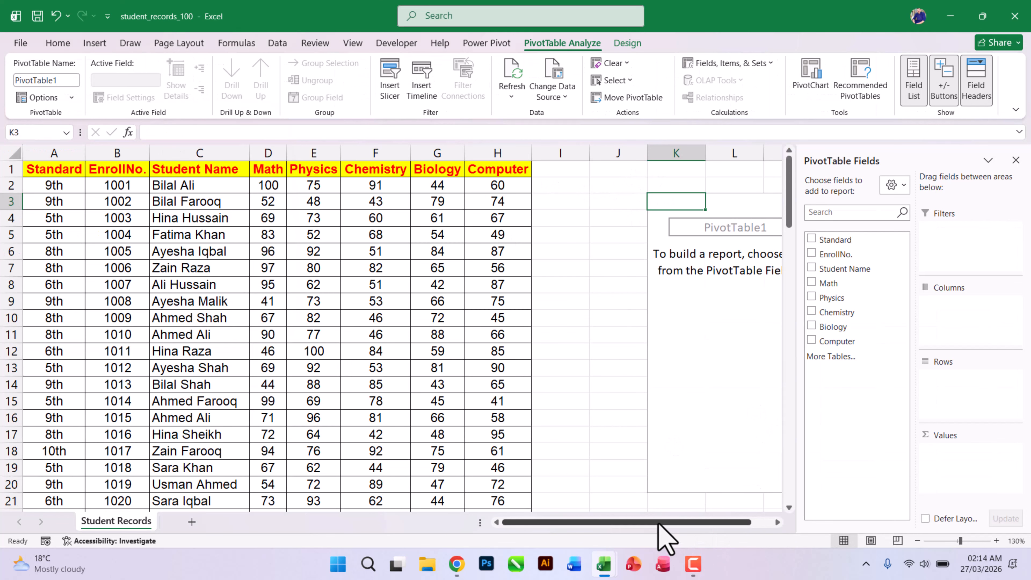
Step: Add the Student Name field to the PivotTable's rows and look through the resulting list
drag(665, 523, 777, 522)
click(777, 522)
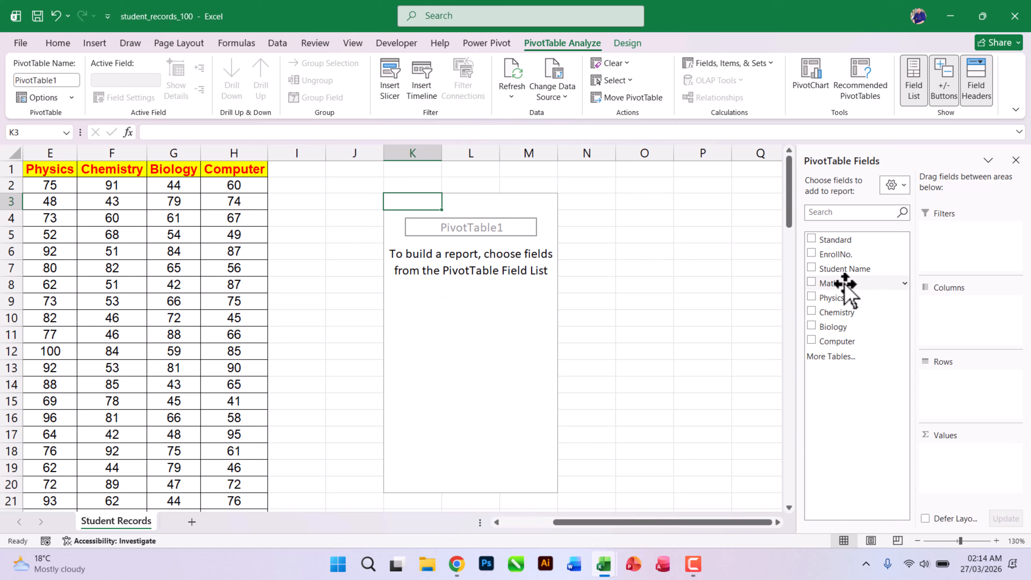
drag(835, 271, 950, 382)
scroll(395, 325, down, 7)
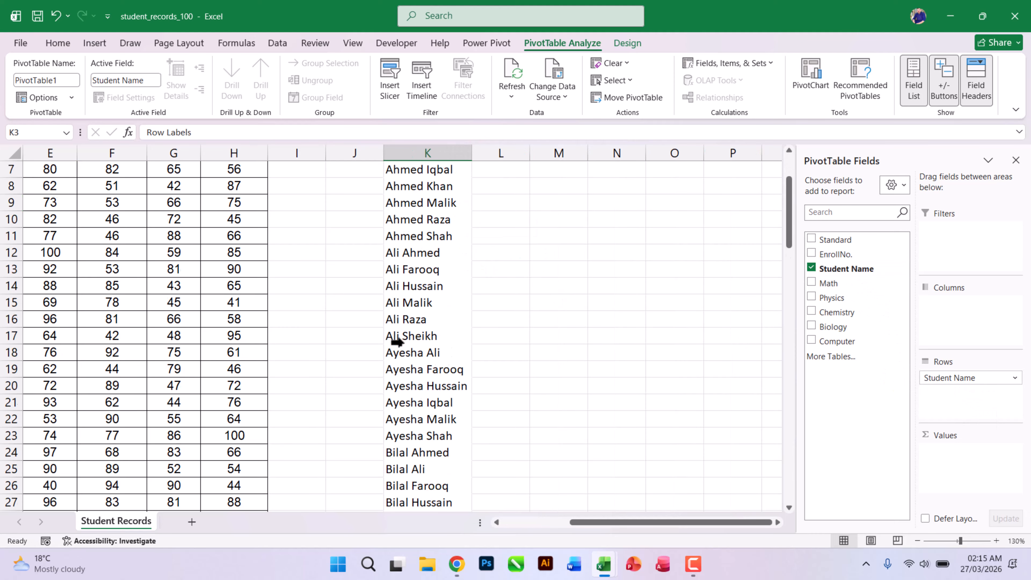
scroll(400, 350, up, 6)
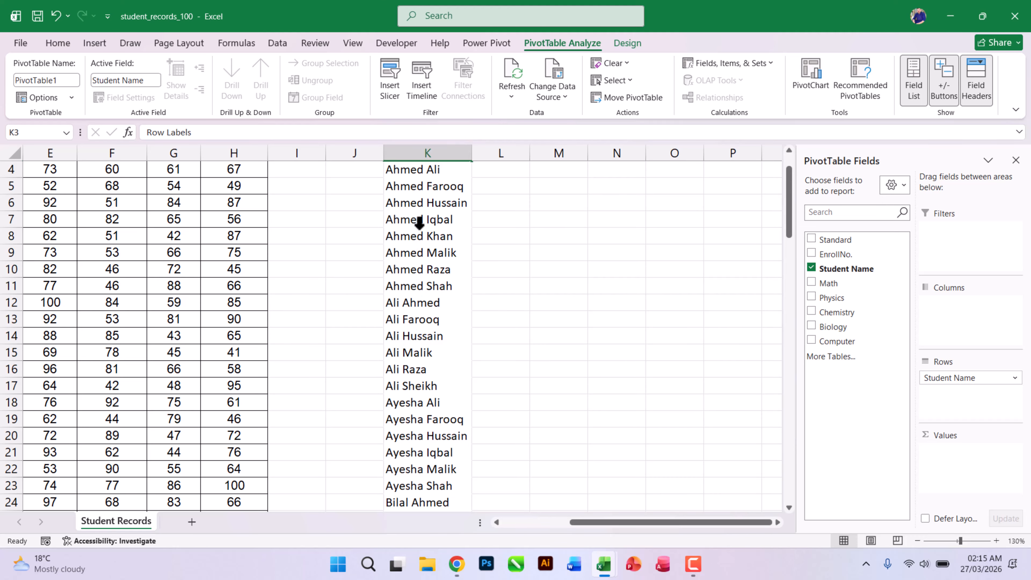
scroll(419, 222, up, 1)
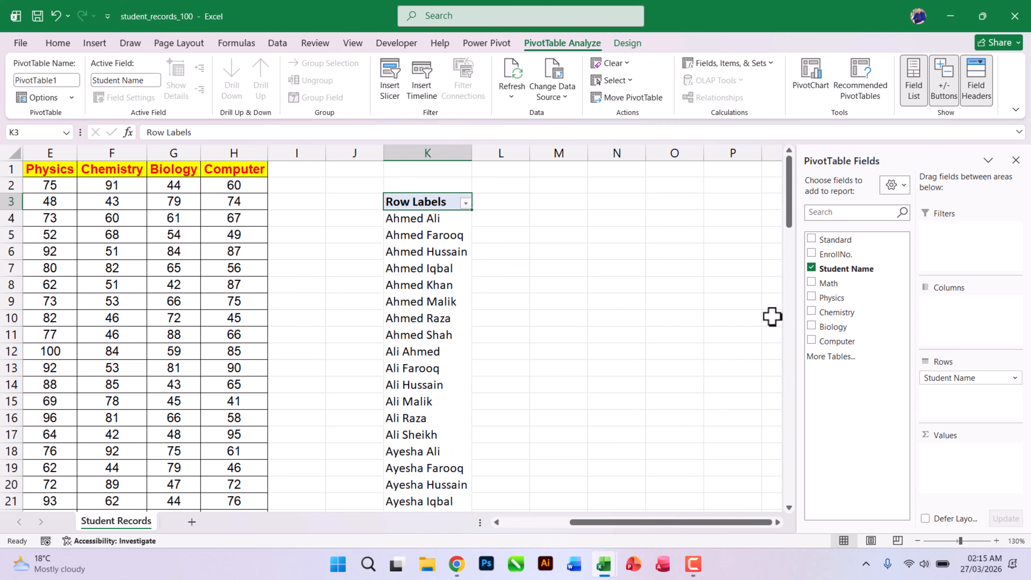
Step: Add the Math, Physics, Chemistry and Biology fields to the PivotTable as summed values
click(811, 283)
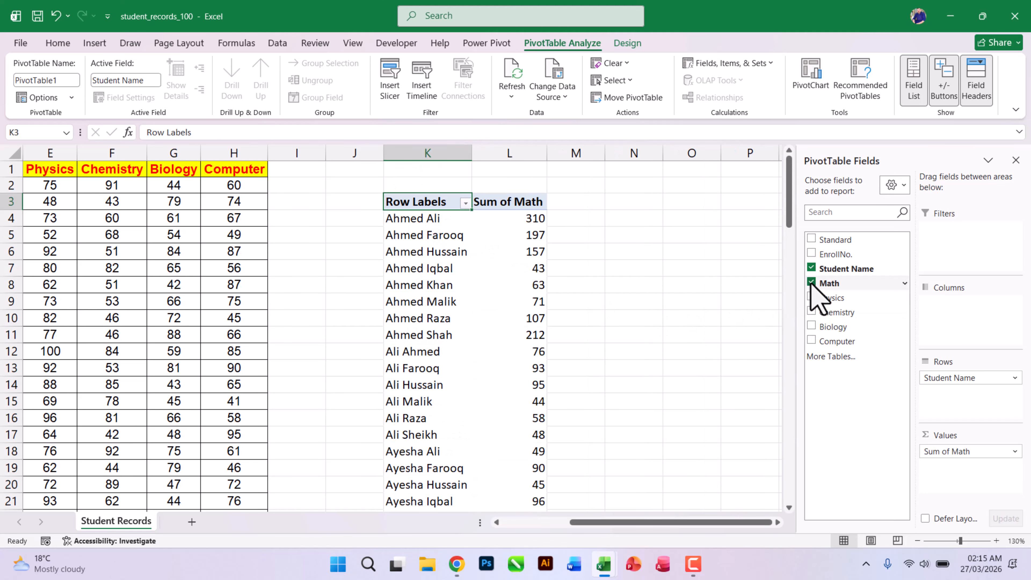
click(811, 298)
click(811, 312)
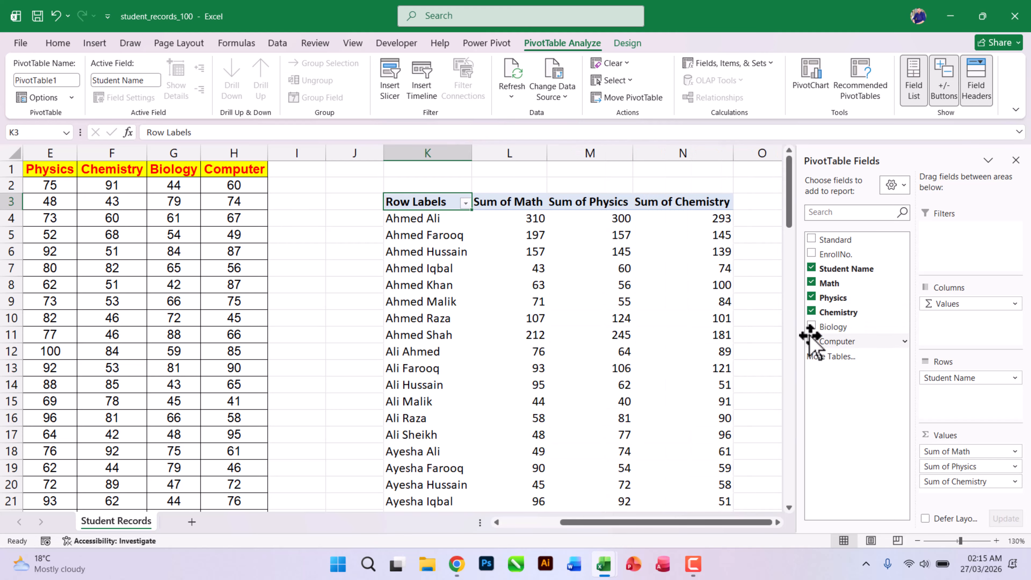
click(811, 327)
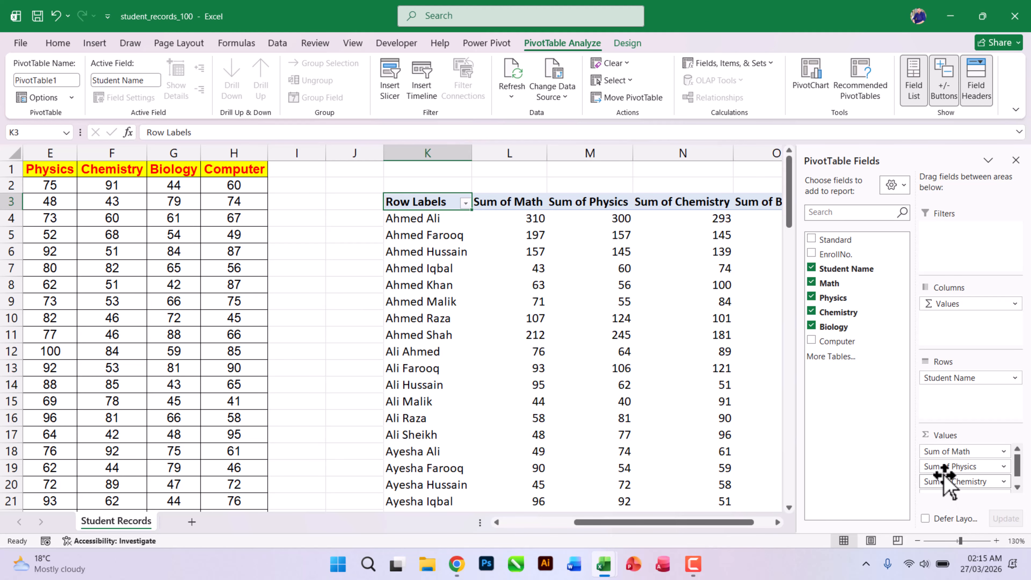
drag(652, 523, 748, 524)
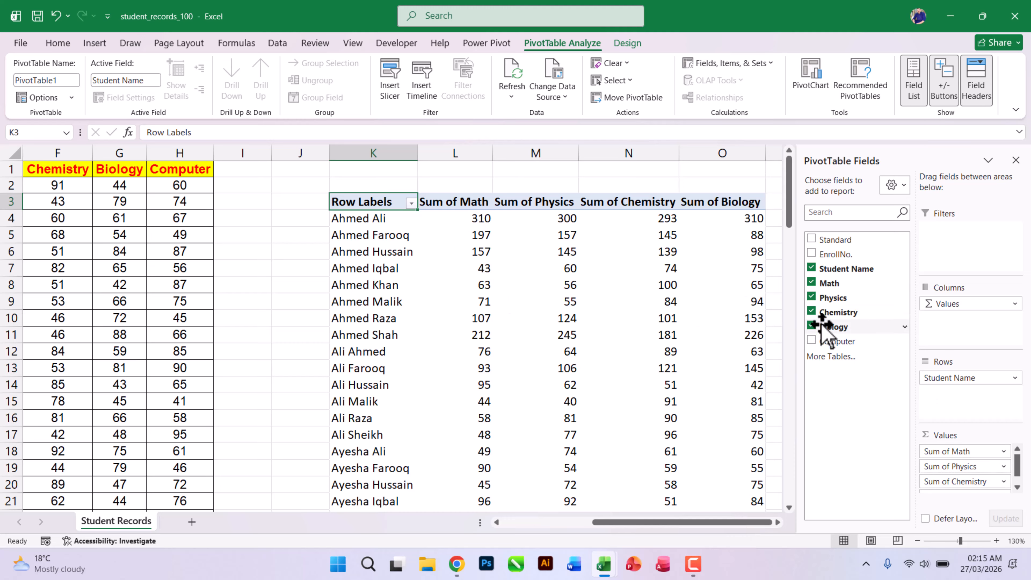
Step: Remove the Biology, Chemistry, Physics and Math fields from the PivotTable's values
click(812, 325)
click(812, 311)
click(811, 297)
click(812, 283)
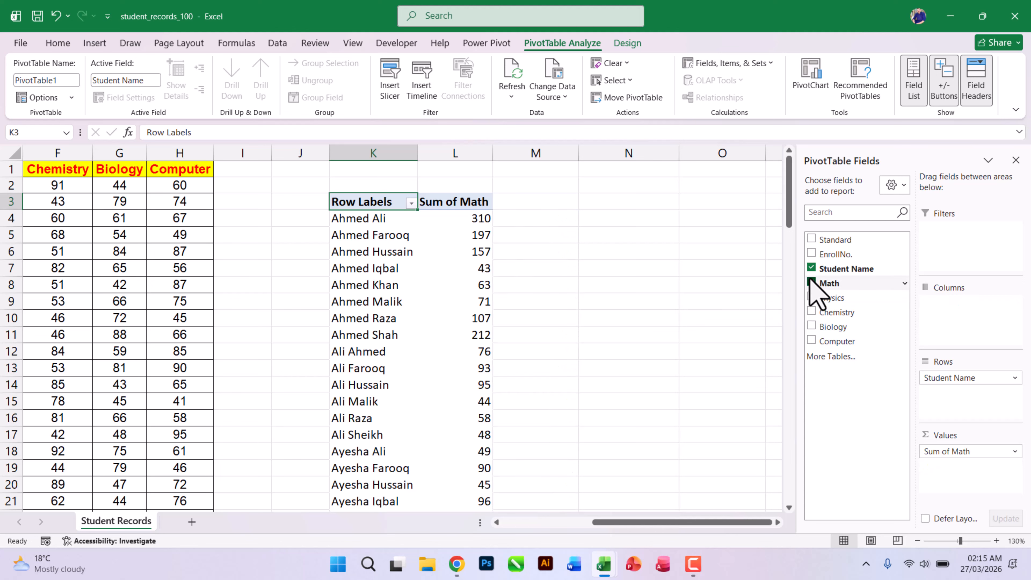
Step: Try Math as a second row field below Student Name, and take it out of the PivotTable again
drag(816, 283, 929, 400)
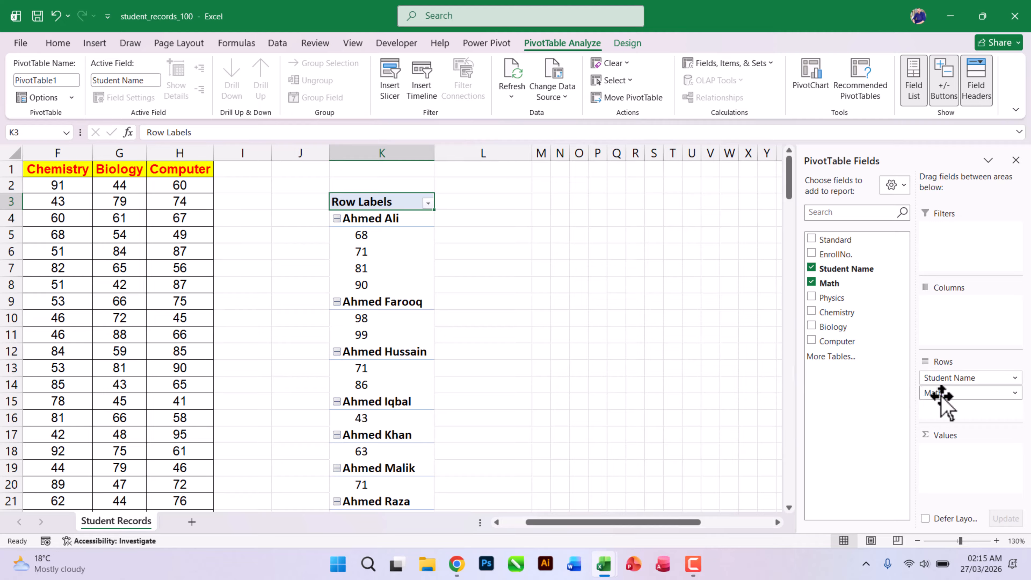
drag(946, 396, 709, 376)
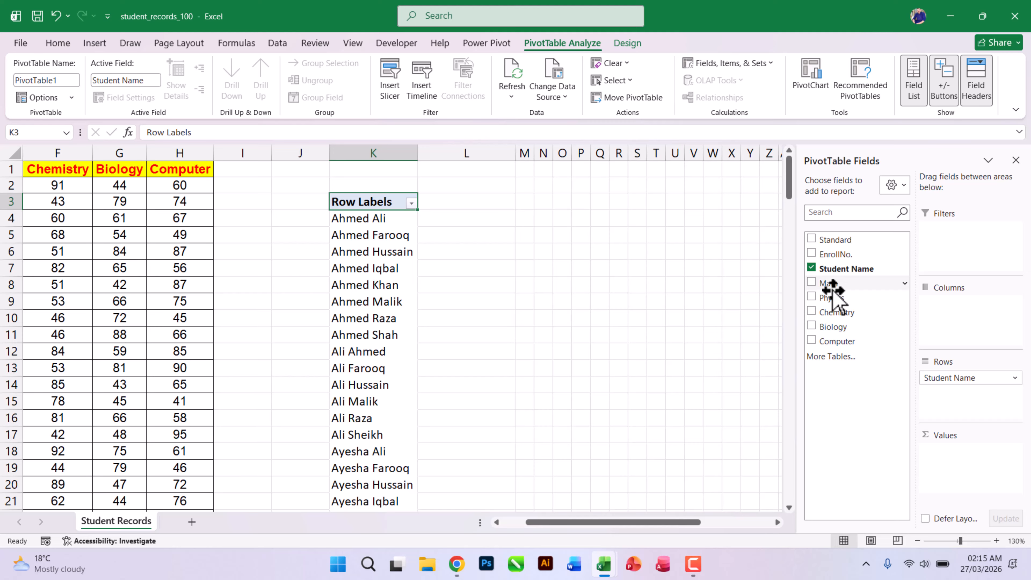
drag(677, 523, 698, 523)
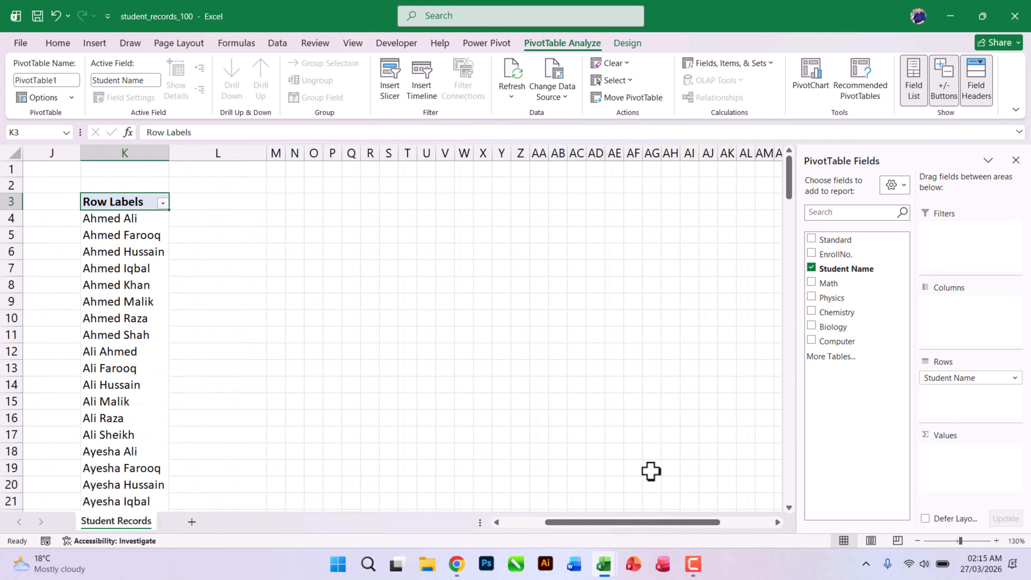
click(693, 563)
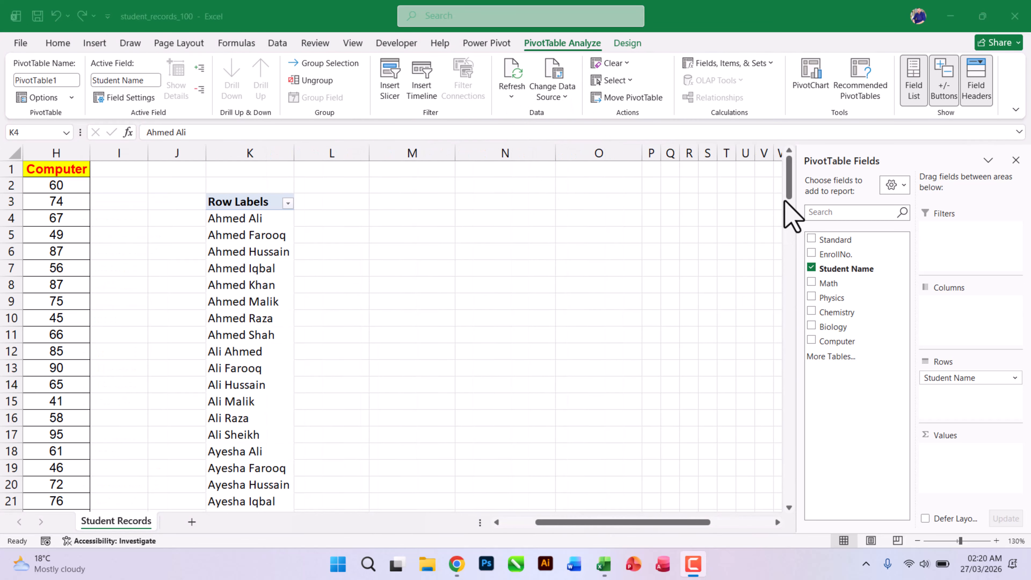
Step: Add all five subject fields, Math, Physics, Chemistry, Biology and Computer, to the PivotTable as summed values
click(246, 221)
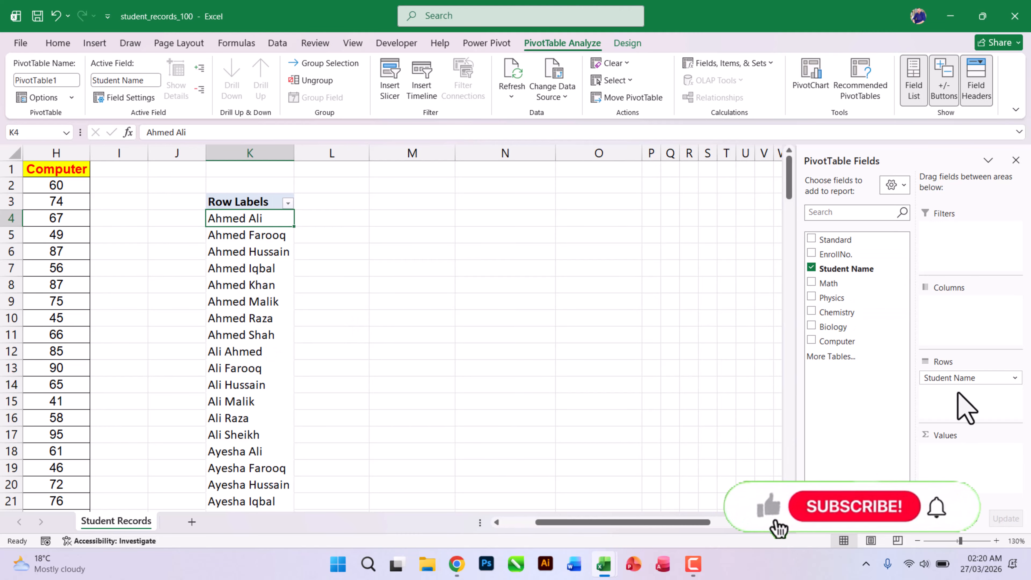
click(812, 283)
click(812, 297)
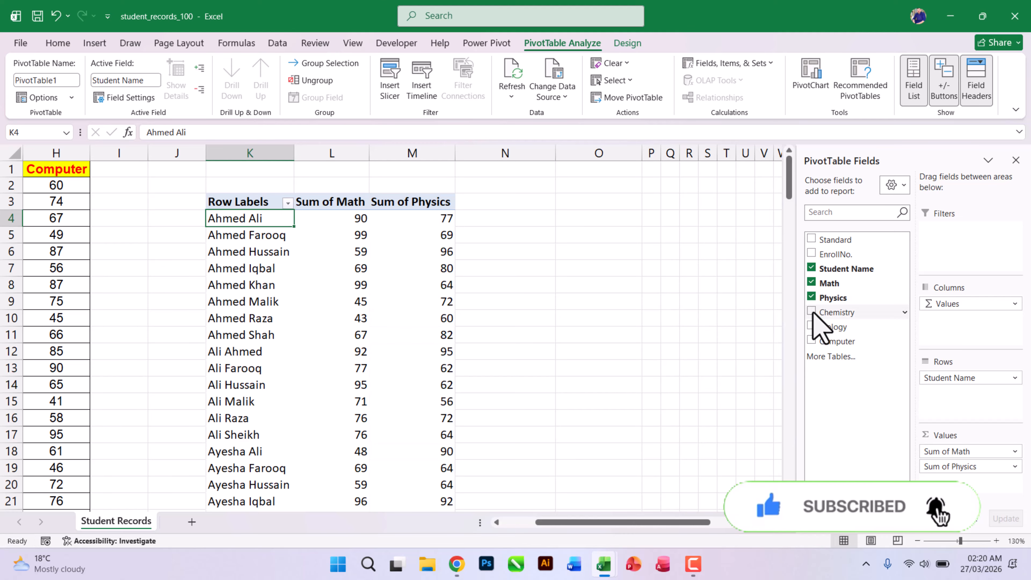
click(812, 311)
click(812, 327)
click(811, 341)
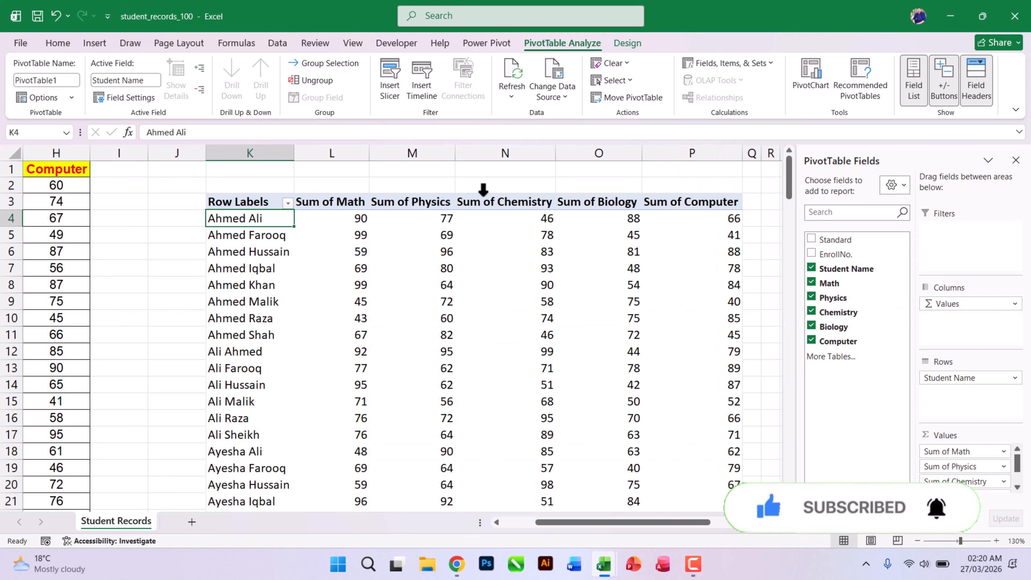
Step: Strip "Sum of" from the Math and Physics value headings, keeping a leading space before each subject name
scroll(596, 524, right, 3)
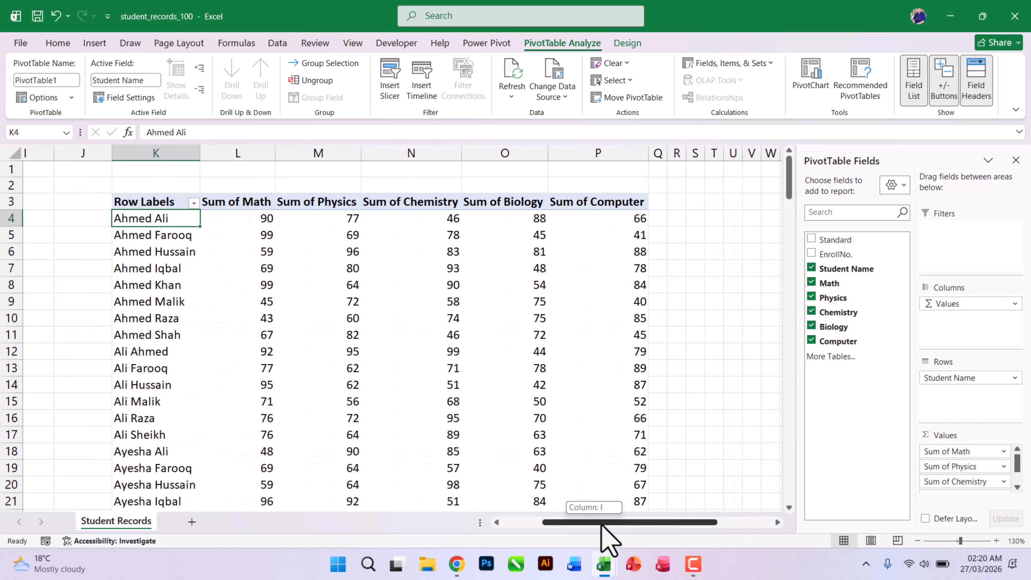
click(271, 202)
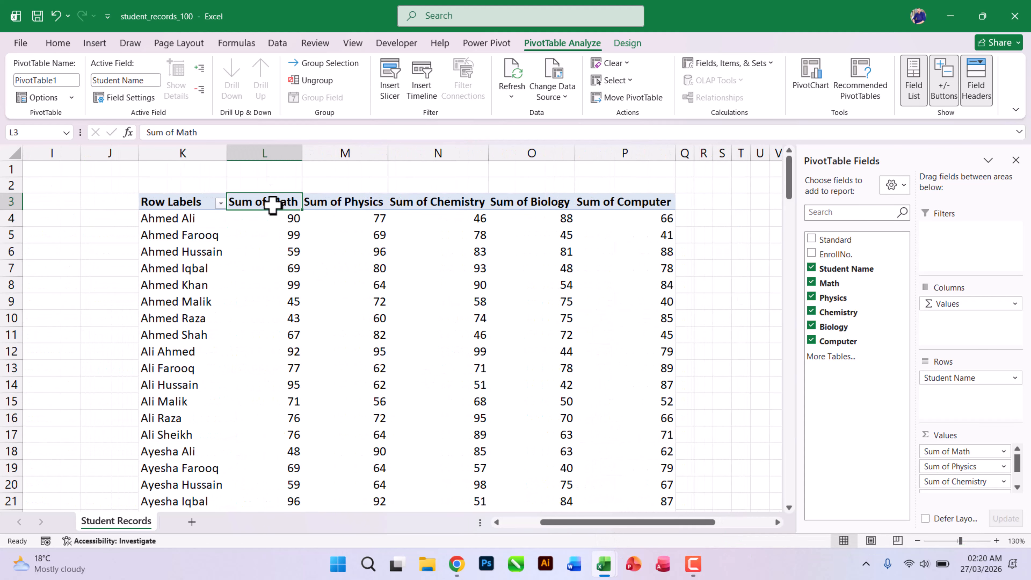
drag(174, 134, 119, 132)
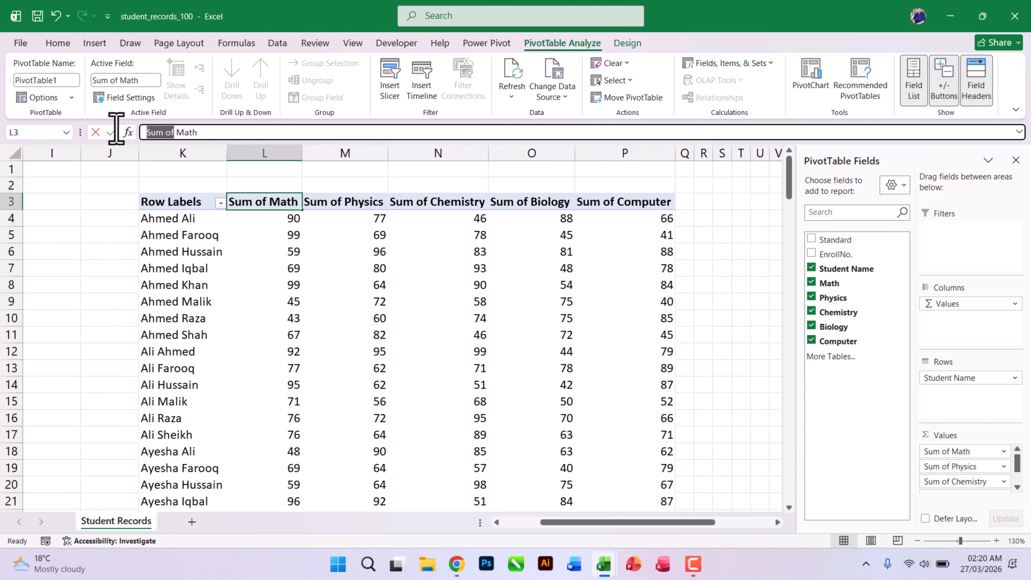
key(BackSpace)
key(Return)
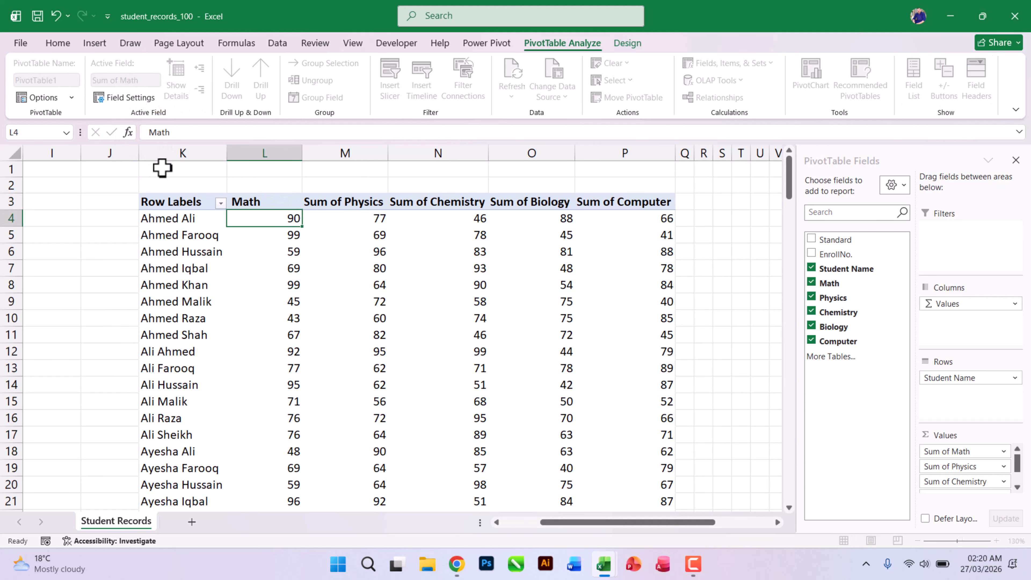
click(321, 202)
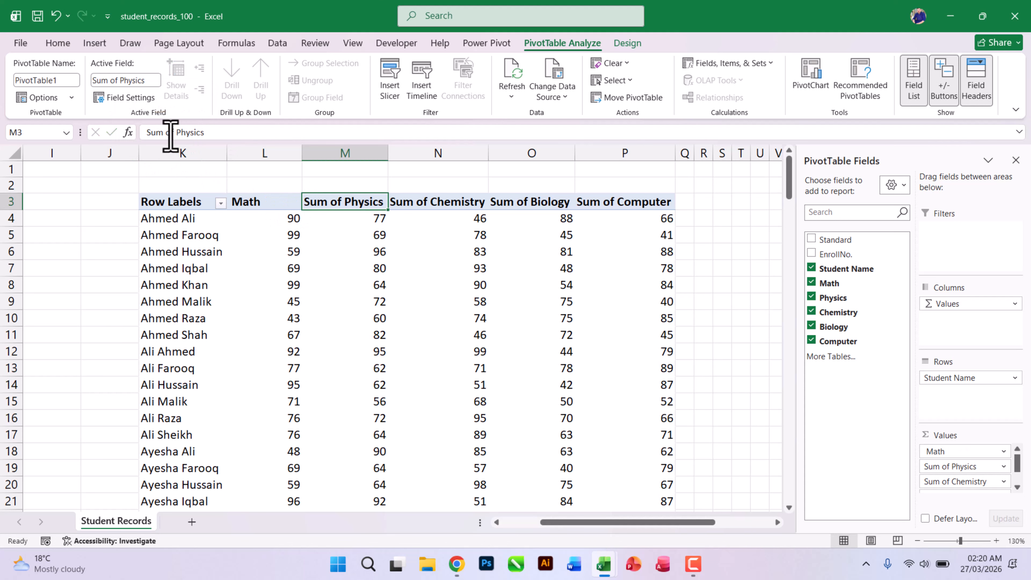
drag(175, 132, 112, 133)
key(BackSpace)
key(Return)
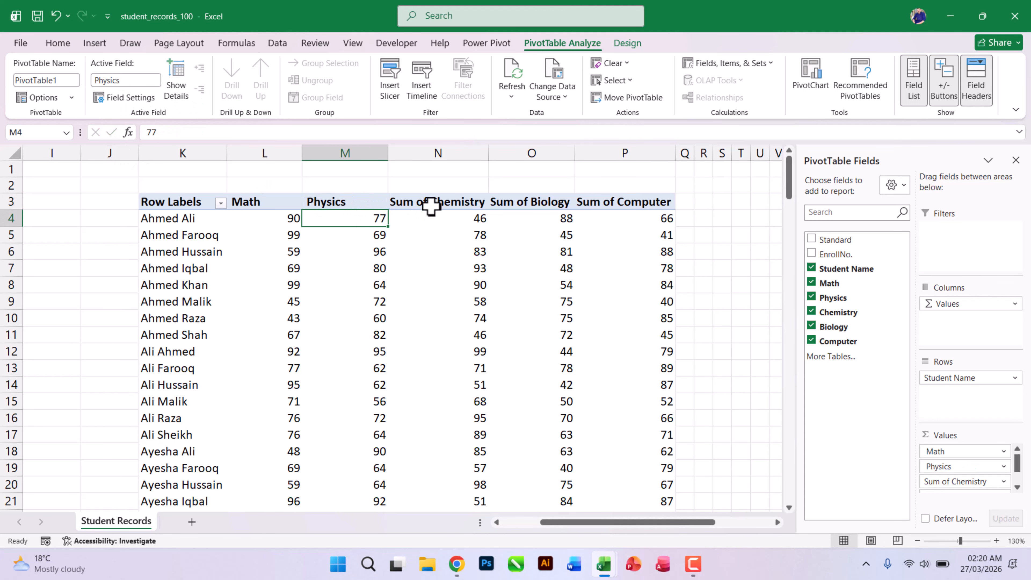
Step: Strip "Sum of" from the Chemistry and Biology value headings, keeping a leading space before each subject name
click(431, 202)
drag(175, 132, 113, 131)
key(BackSpace)
key(Return)
click(511, 202)
key(BackSpace)
key(Return)
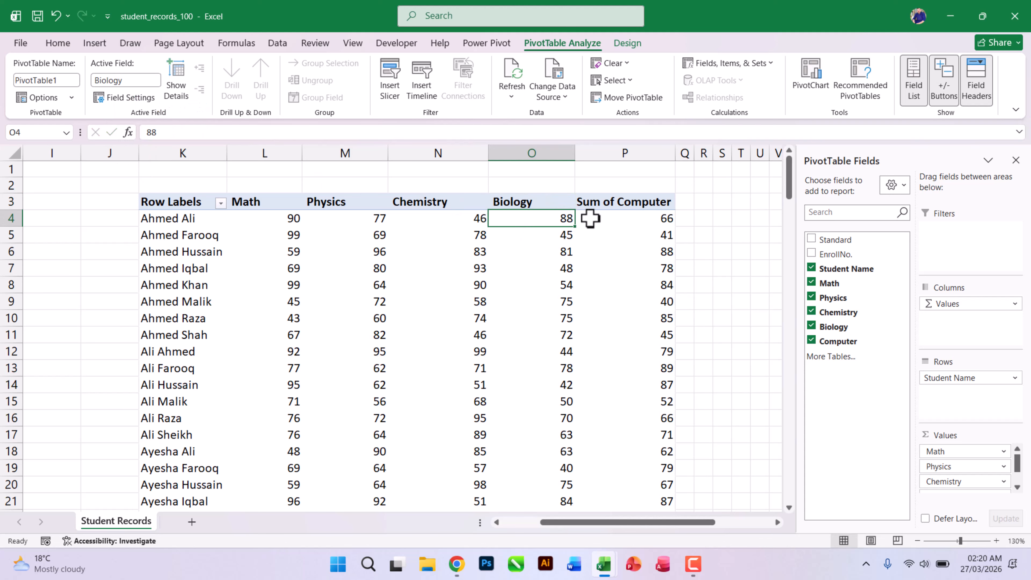
Step: Rename the "Sum of Computer" heading to "Computer" with a leading space
click(605, 202)
drag(176, 132, 105, 133)
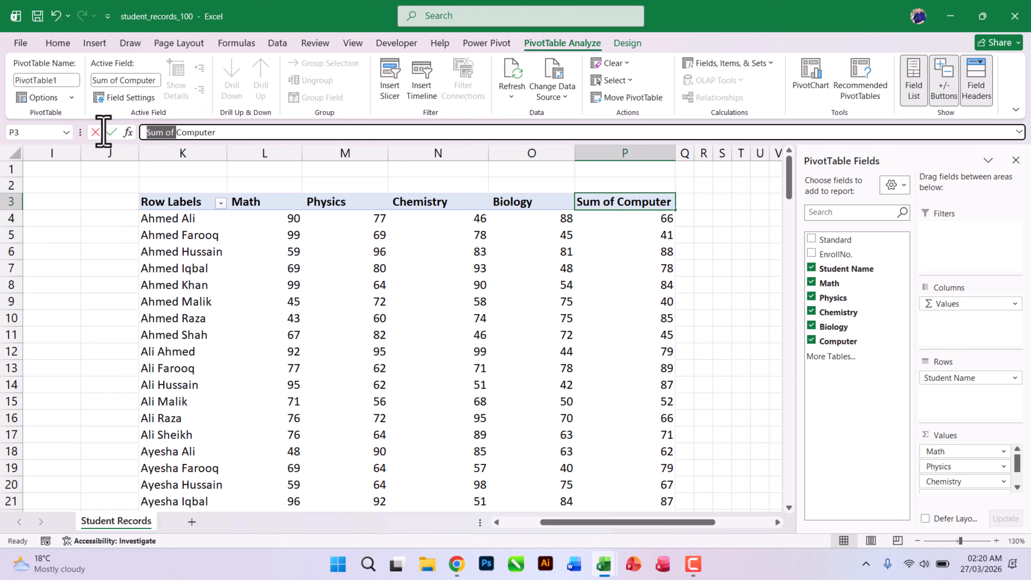
key(BackSpace)
key(Return)
click(596, 308)
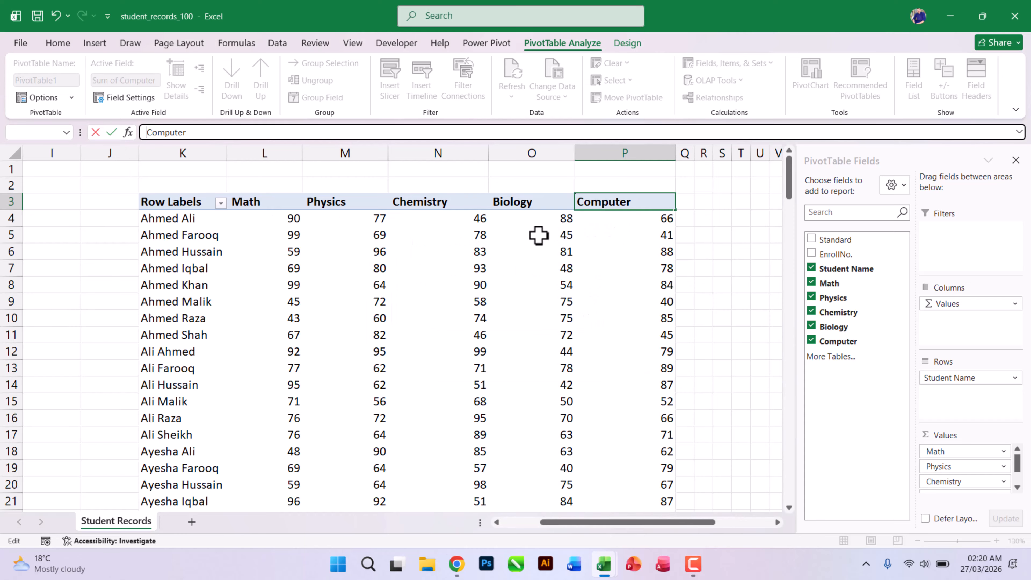
key(Return)
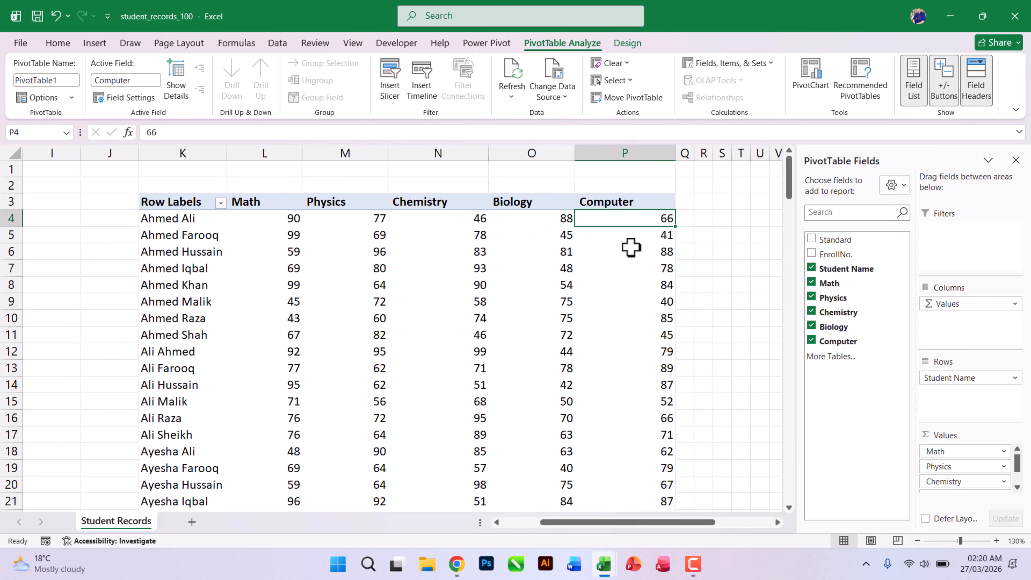
Step: Autofit the widths of the PivotTable's five subject columns, L to P, to their contents
click(593, 266)
mouse_move(292, 157)
mouse_down()
mouse_move(253, 144)
mouse_move(165, 154)
mouse_move(684, 156)
mouse_move(621, 152)
mouse_up()
double_click(301, 154)
click(350, 284)
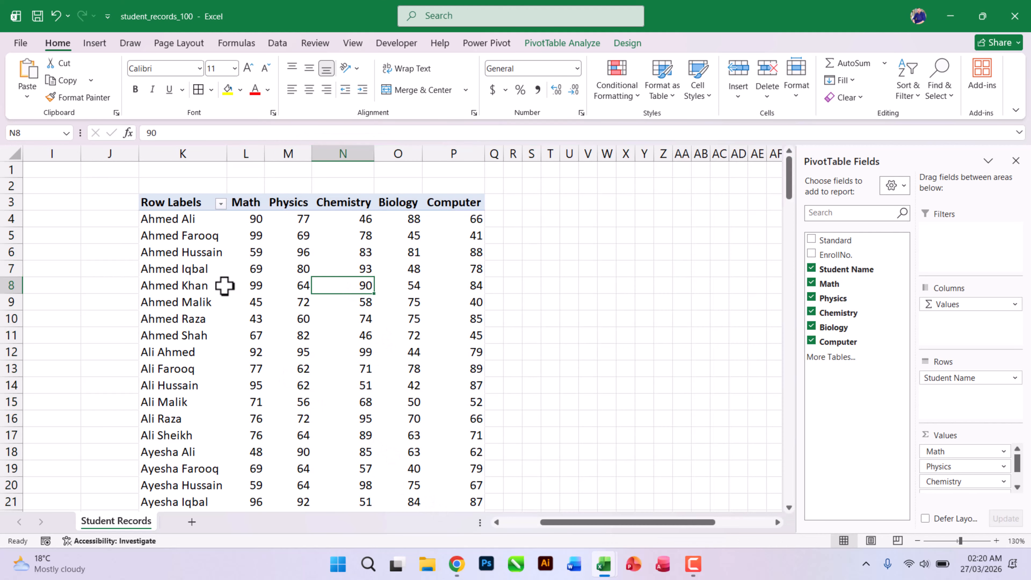
scroll(281, 389, down, 2)
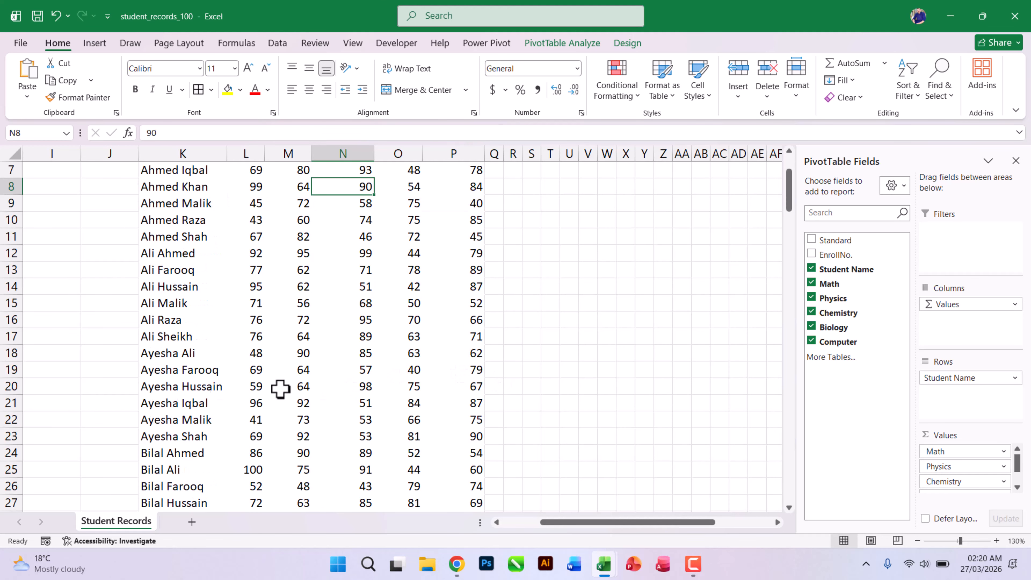
scroll(219, 391, up, 2)
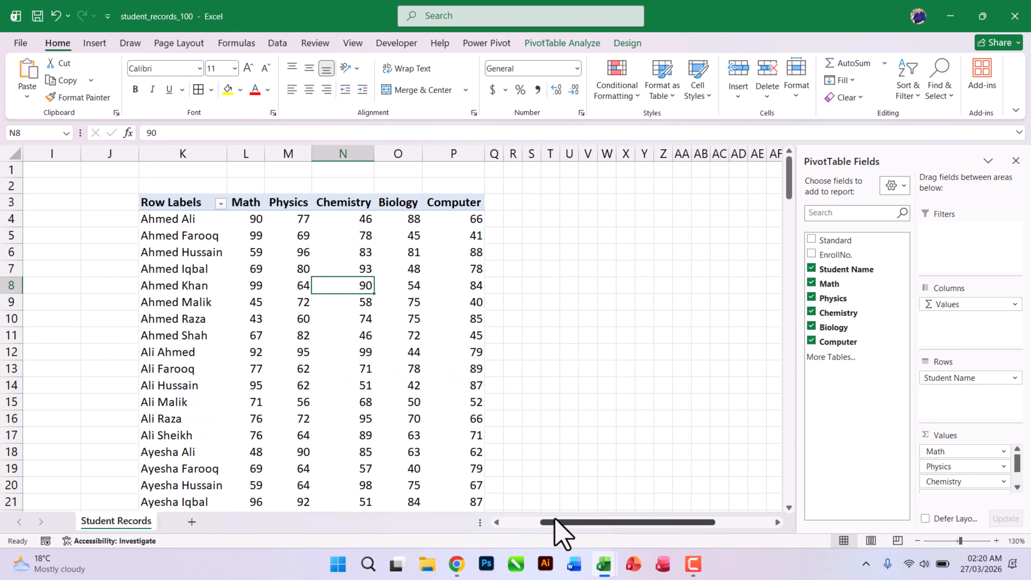
drag(556, 523, 522, 523)
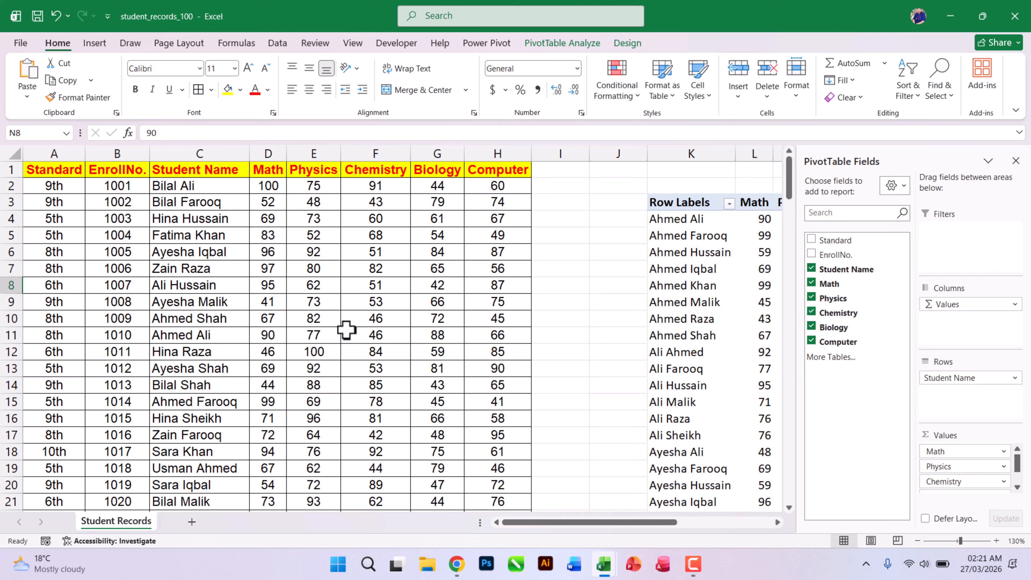
drag(537, 524, 563, 537)
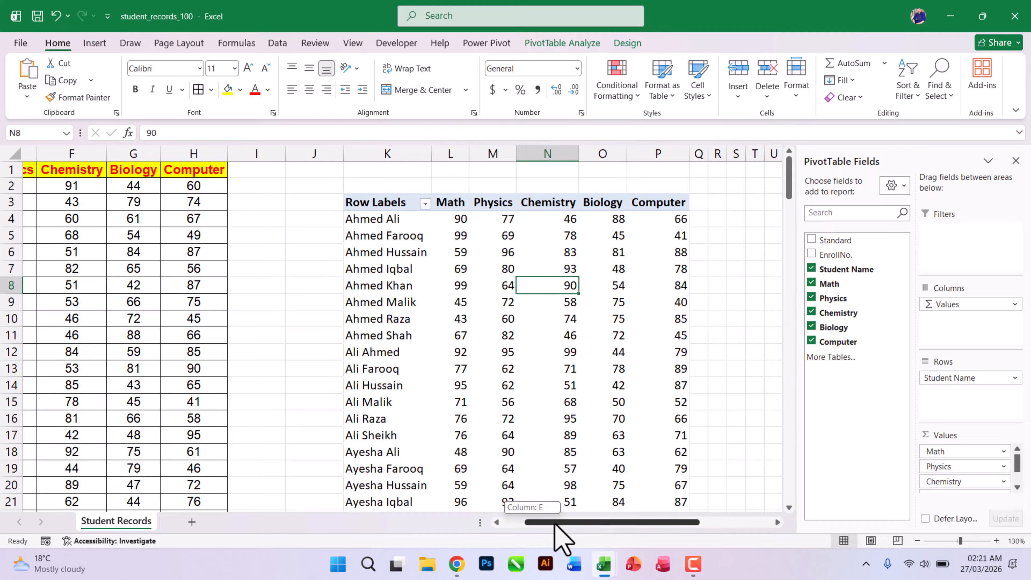
drag(556, 525, 560, 522)
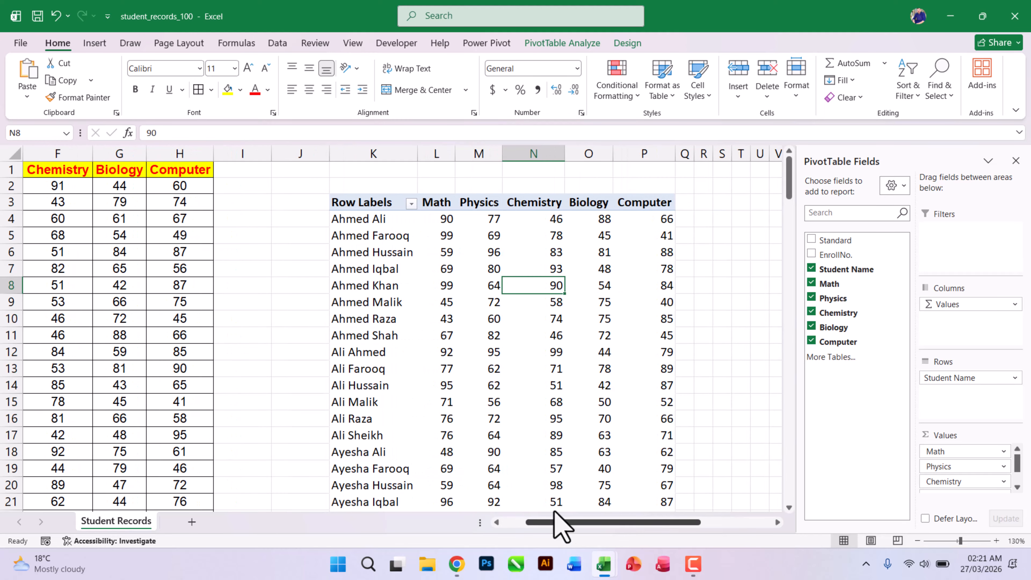
scroll(605, 510, right, 3)
Step: Start a new calculated field in the PivotTable, name it ObtainMarks and clear the default 0 from its formula
click(386, 219)
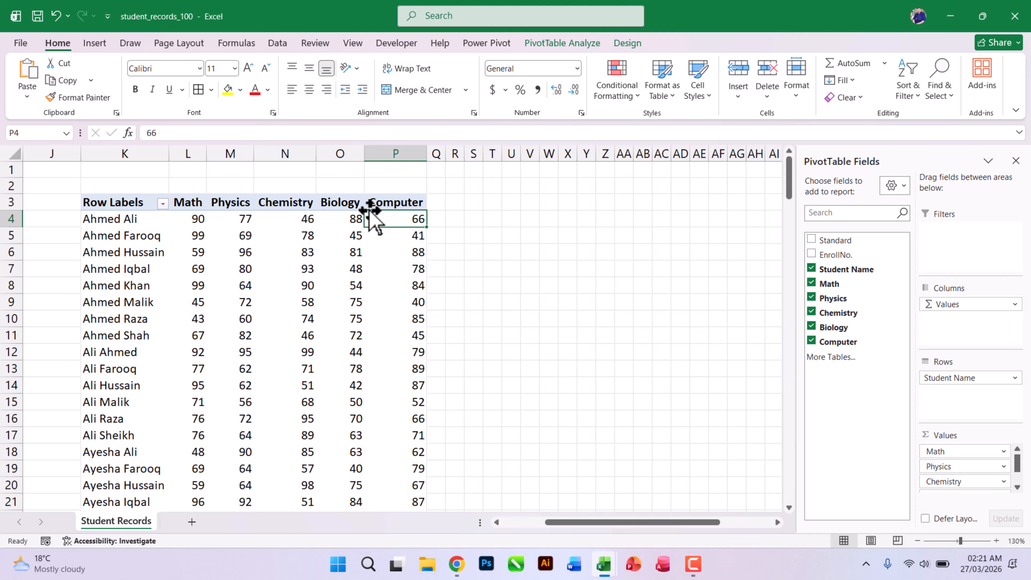
click(381, 202)
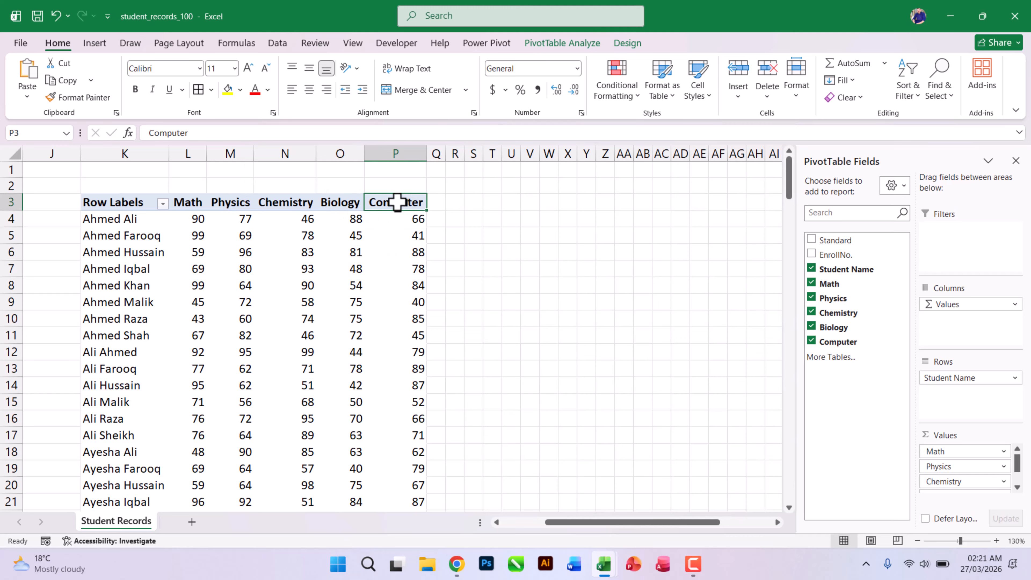
click(582, 42)
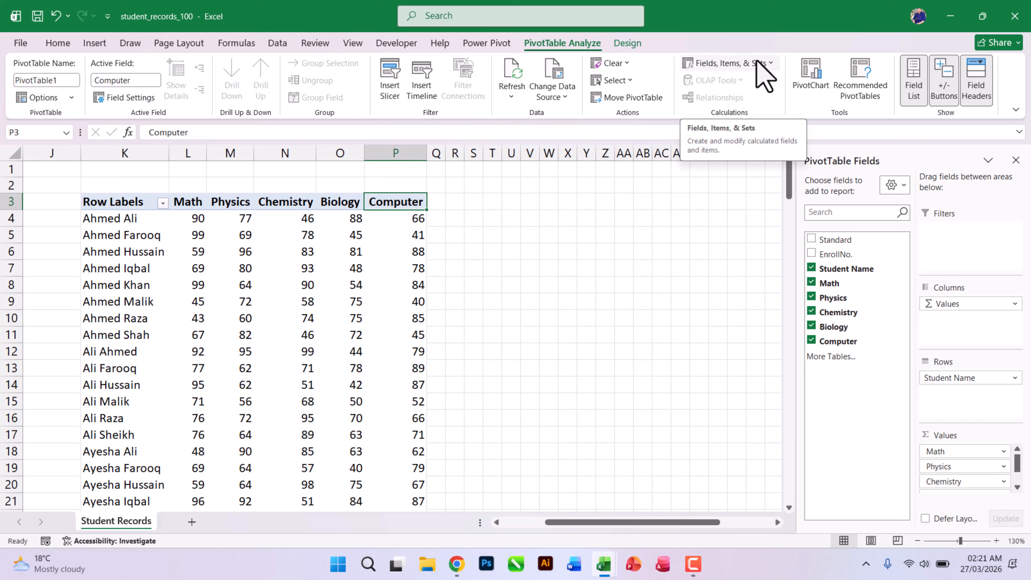
click(763, 65)
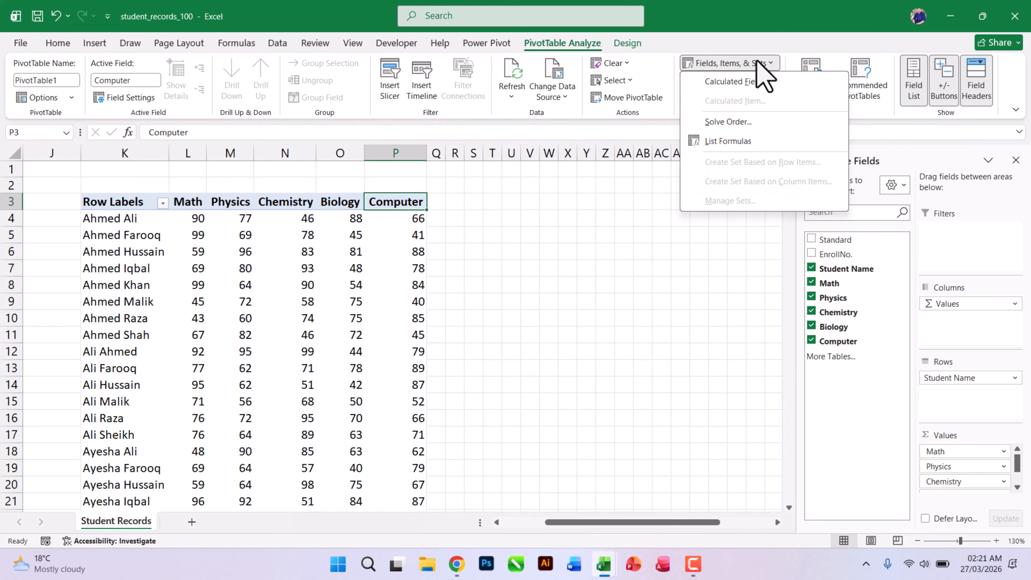
click(736, 83)
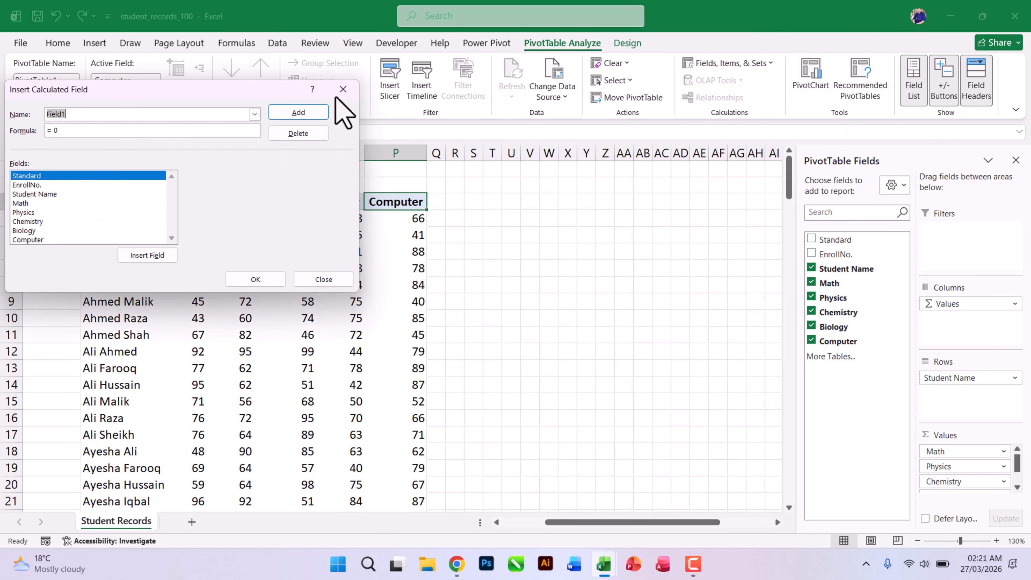
drag(240, 100, 622, 185)
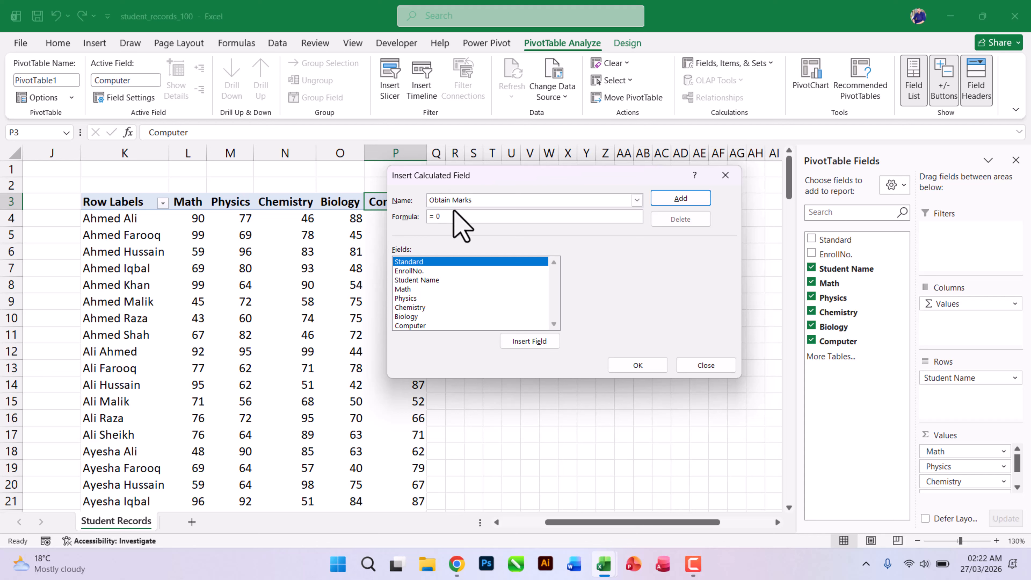
click(451, 200)
key(Delete)
click(445, 219)
key(BackSpace)
key(BackSpace)
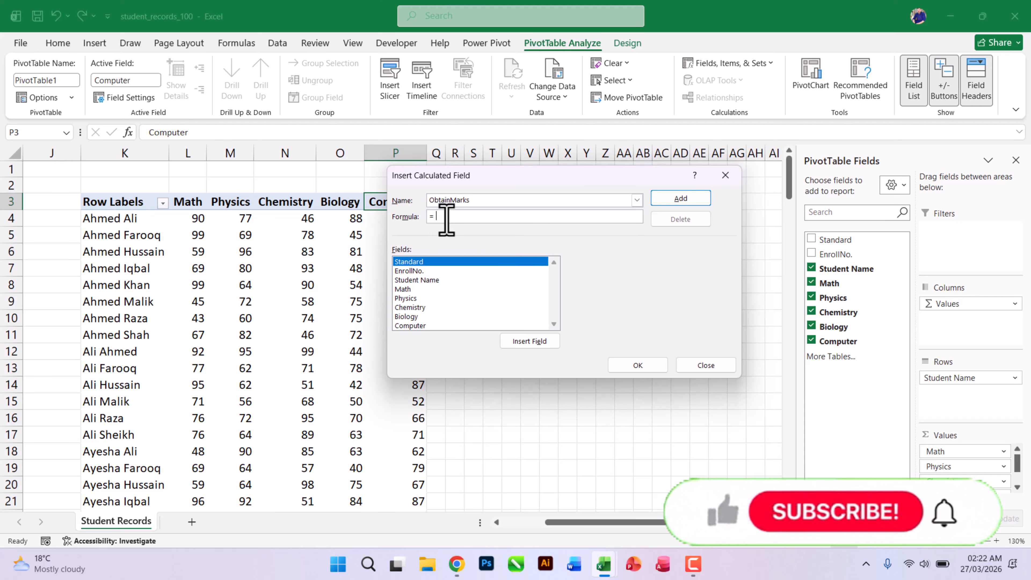
Step: Build the calculated field's formula from the subject fields as = Math+ Physics+ Chemistry+ Biology+ Computer
drag(445, 178, 576, 141)
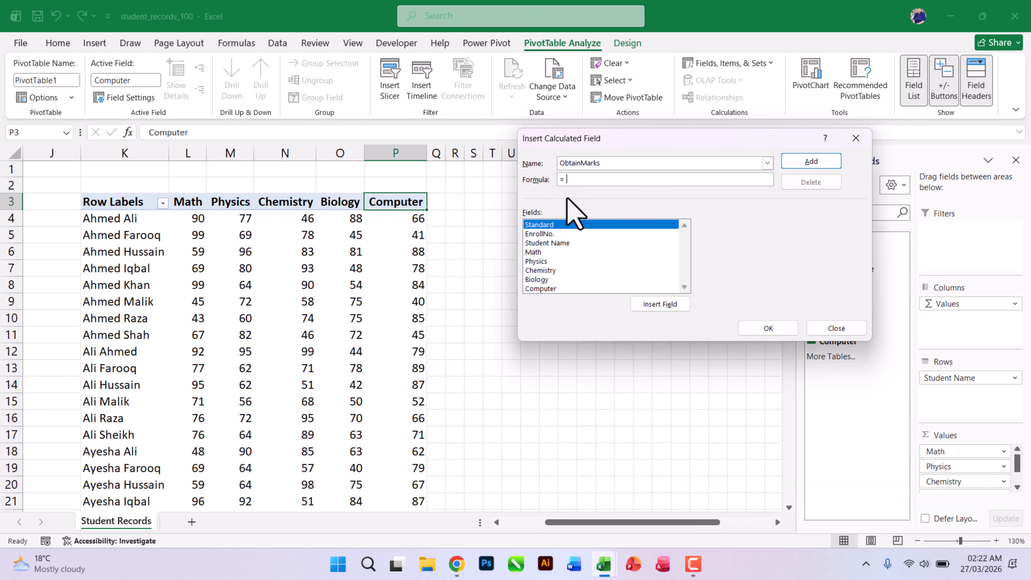
click(536, 253)
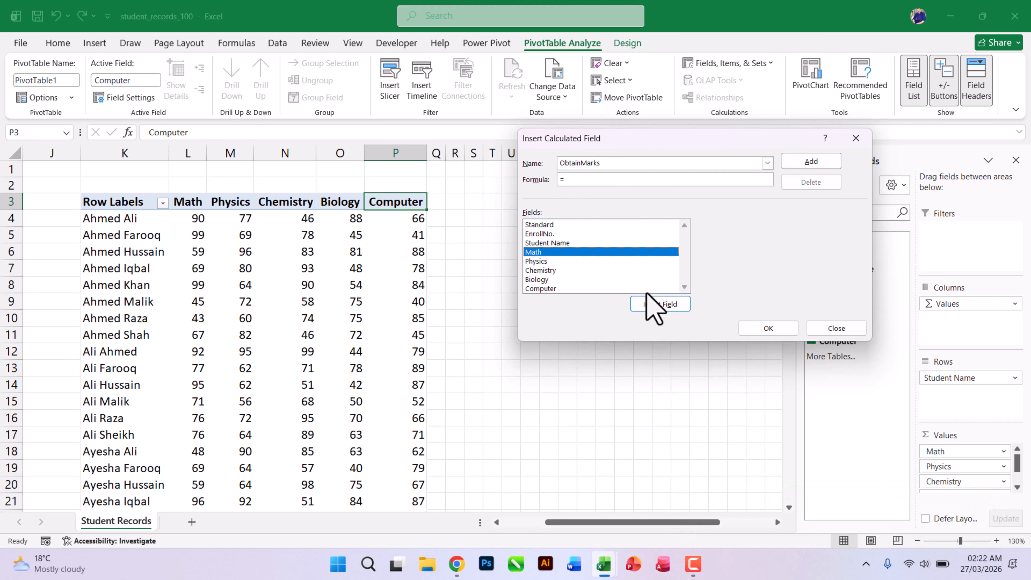
click(654, 304)
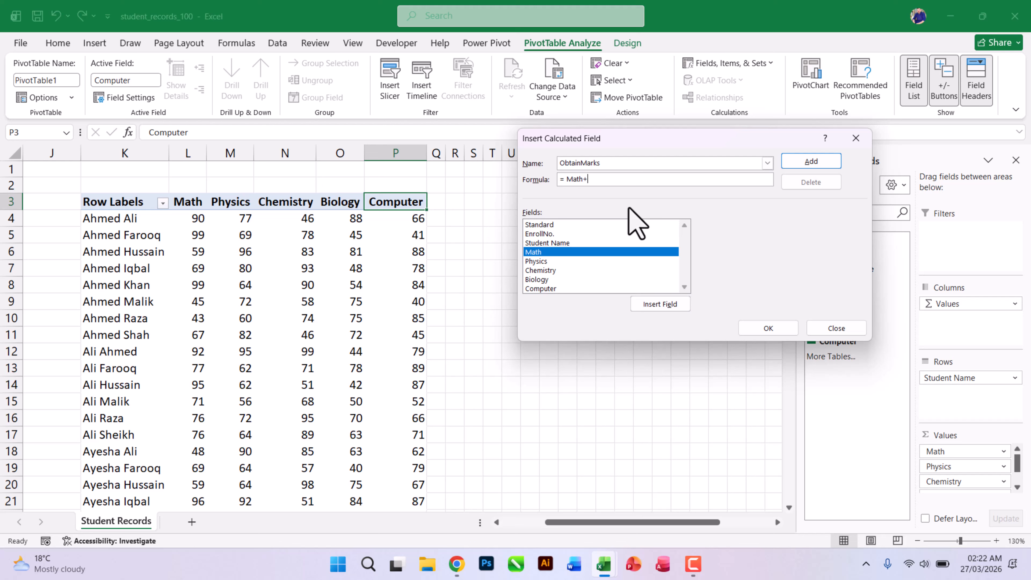
click(538, 262)
click(644, 303)
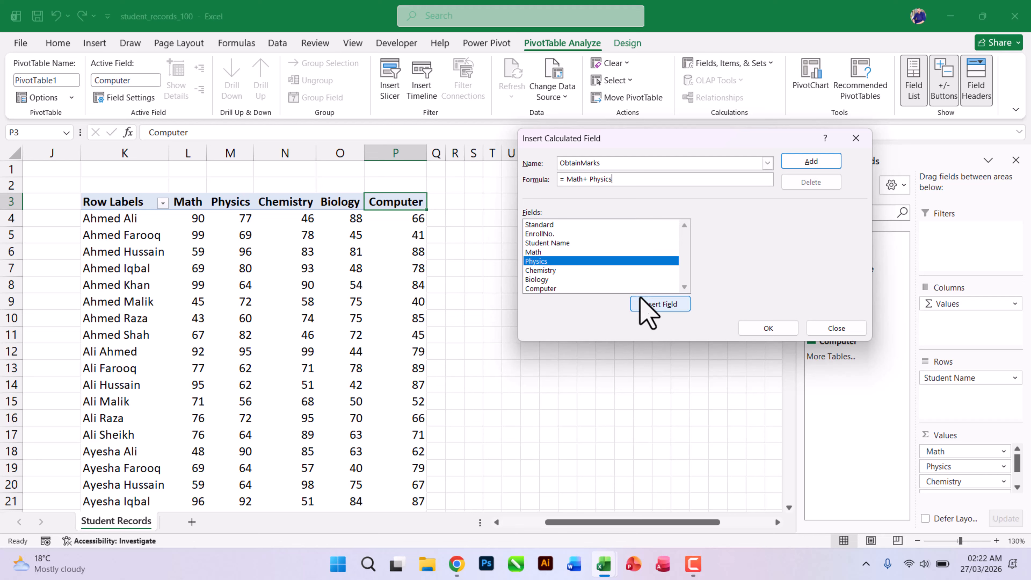
text(+)
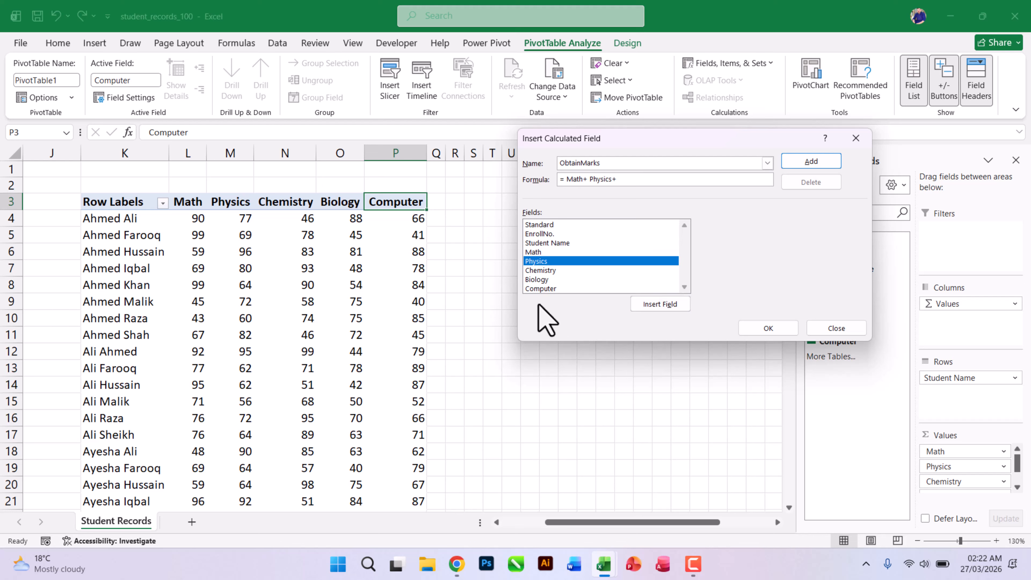
click(544, 270)
click(658, 311)
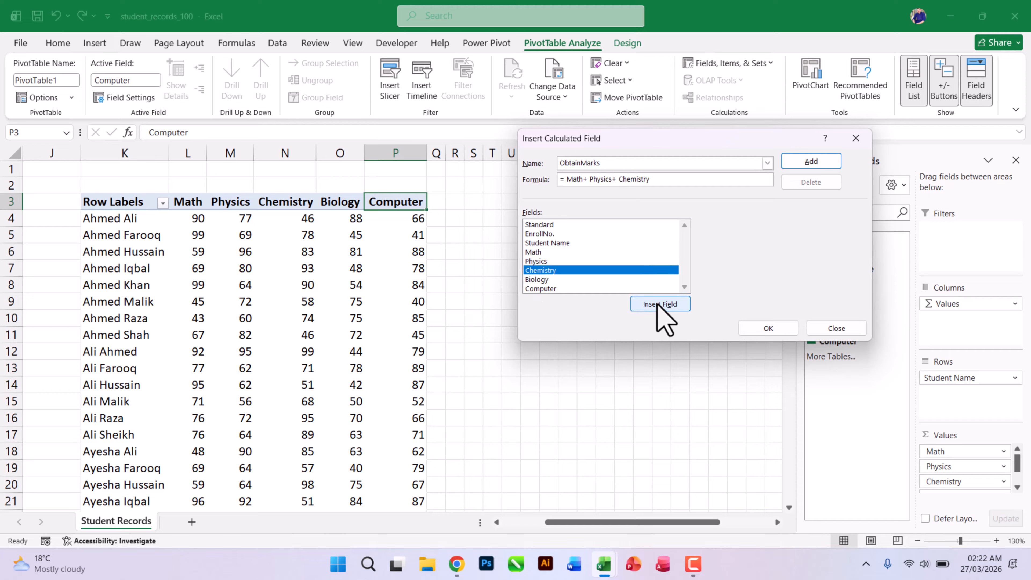
text(+)
click(540, 279)
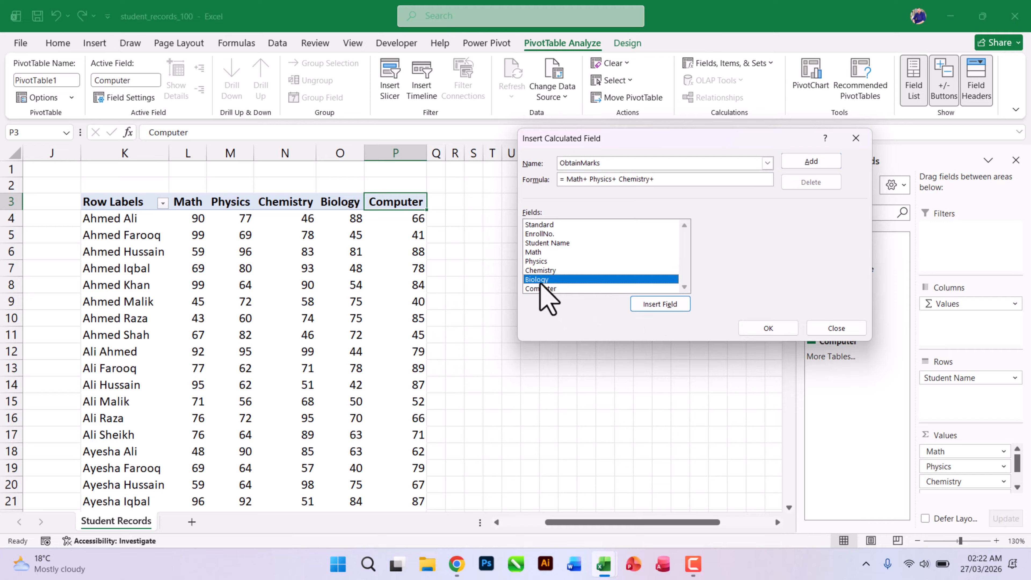
click(657, 305)
text(+)
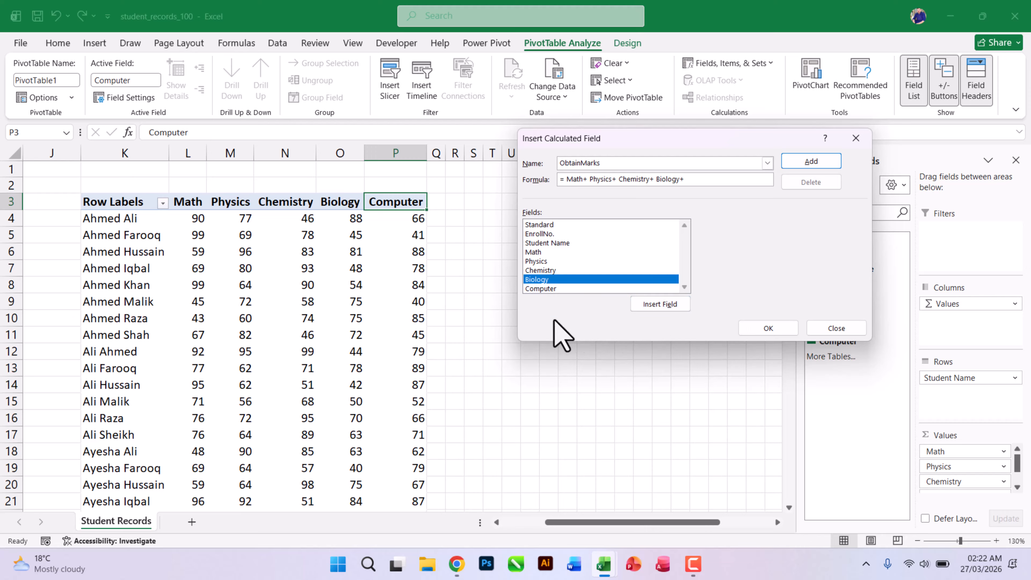
click(542, 288)
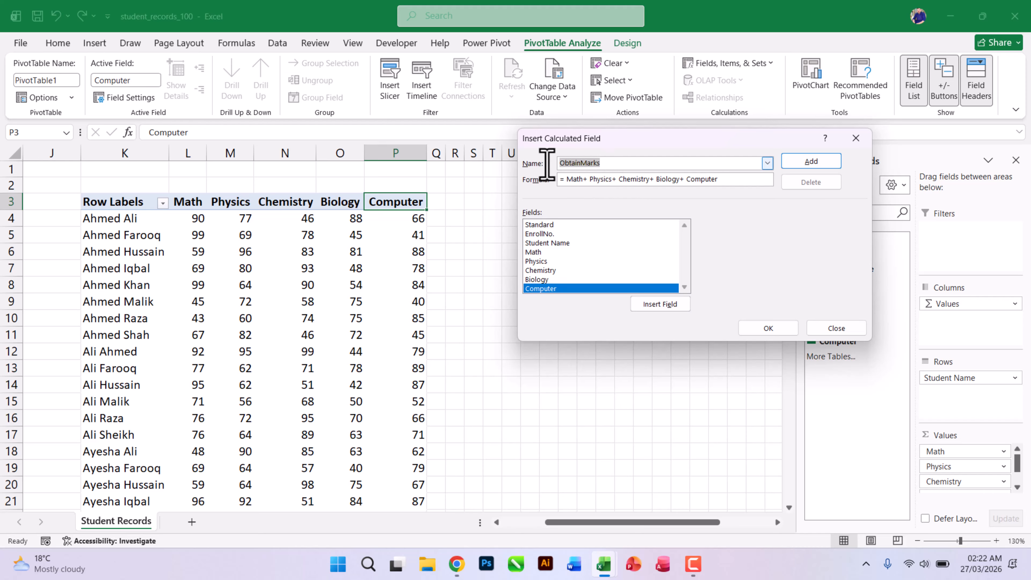
Step: Add the ObtainMarks calculated field to the PivotTable's field list
drag(559, 162, 632, 167)
click(631, 167)
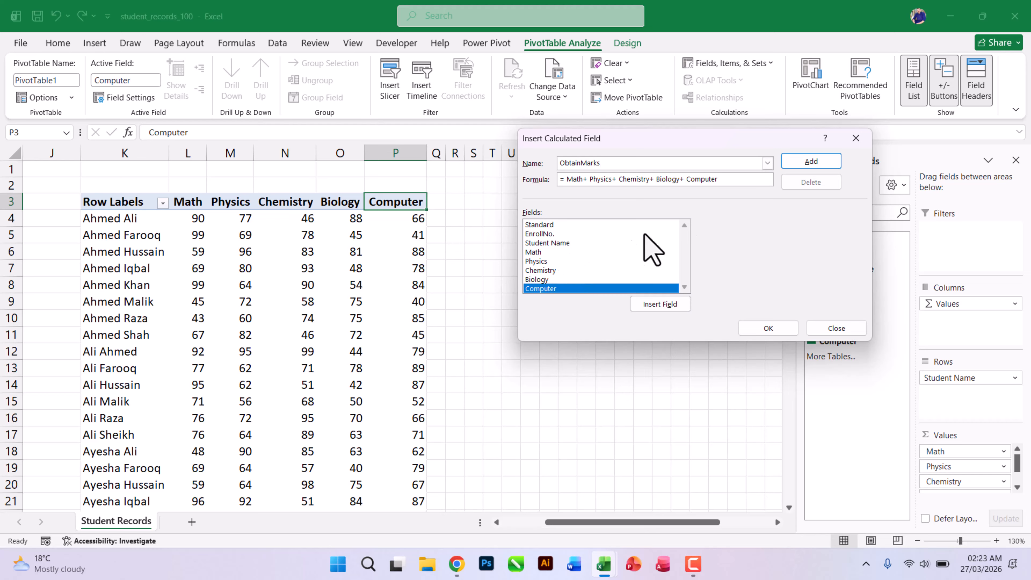
click(803, 162)
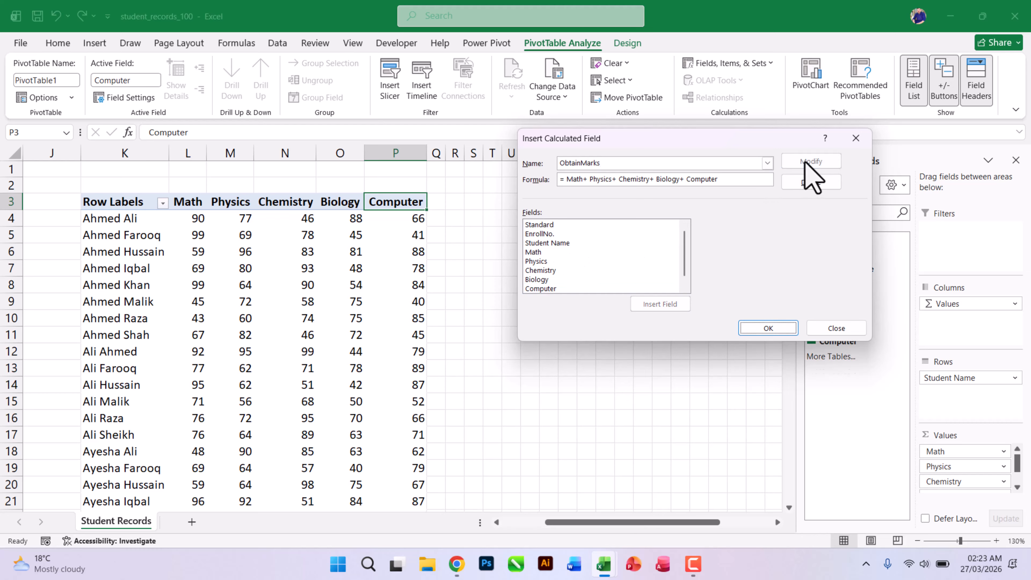
scroll(546, 284, down, 1)
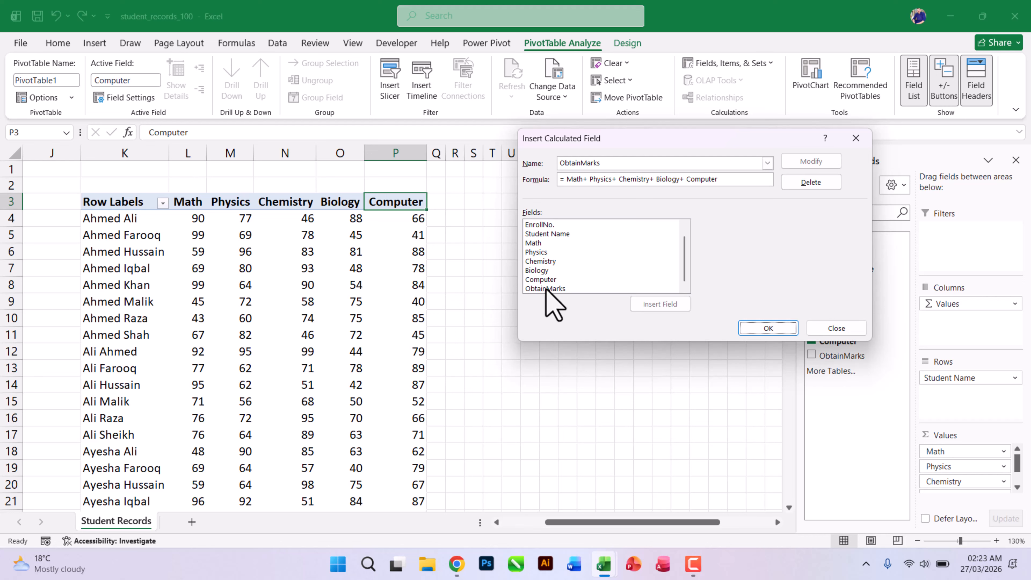
Step: Confirm the ObtainMarks calculated field and strip the "Sum of" prefix from its PivotTable heading in Q3
click(770, 328)
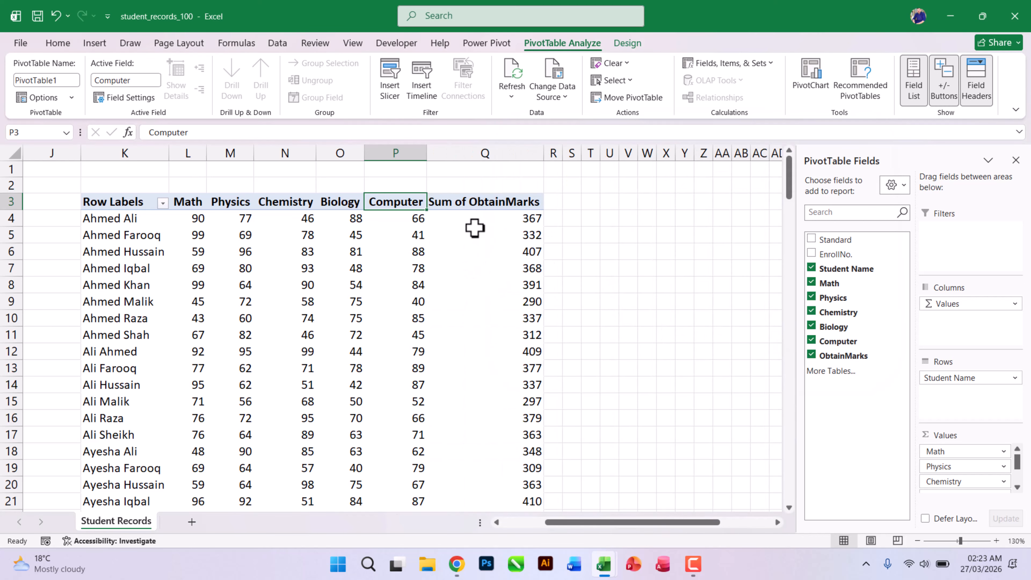
click(485, 203)
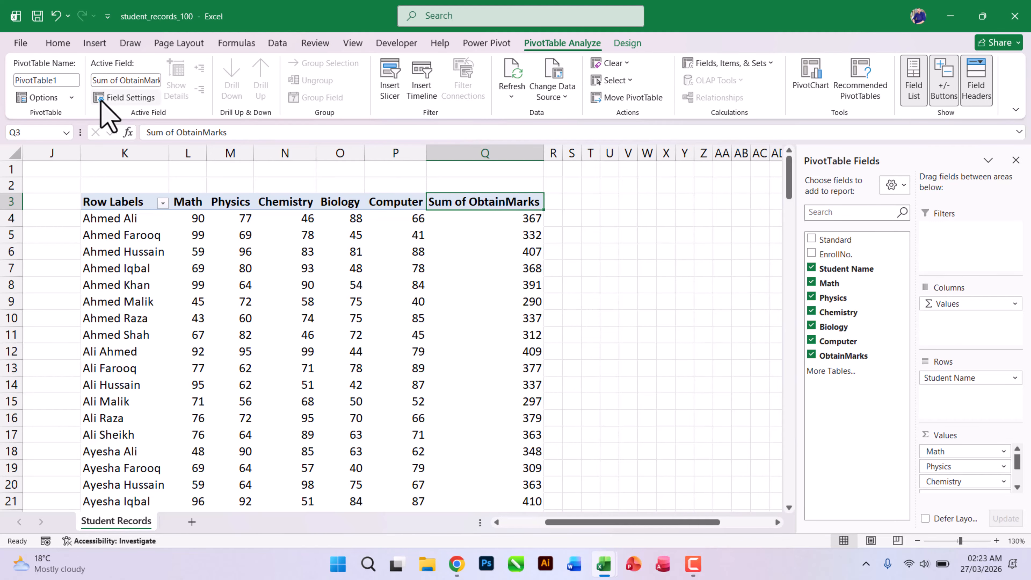
click(174, 132)
drag(174, 133, 110, 138)
text(\)
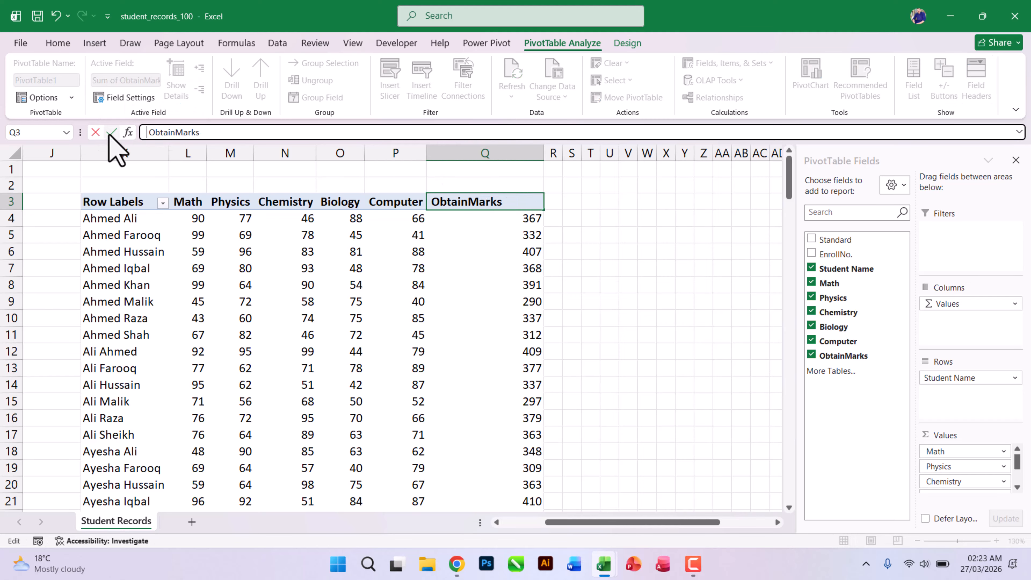
key(Return)
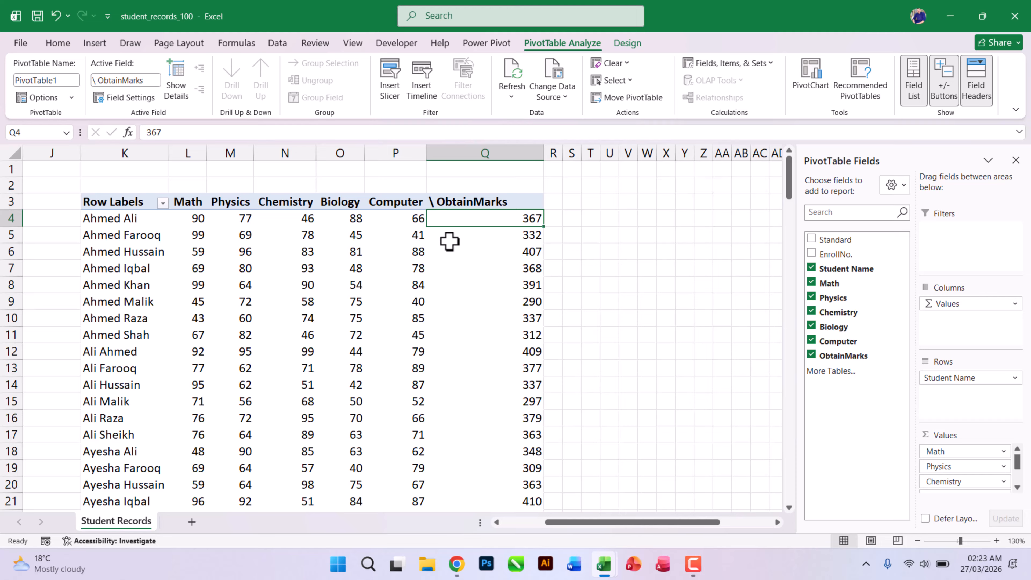
Step: Remove the stray backslash from the heading in Q3, leaving ObtainMarks with a single leading space
click(479, 202)
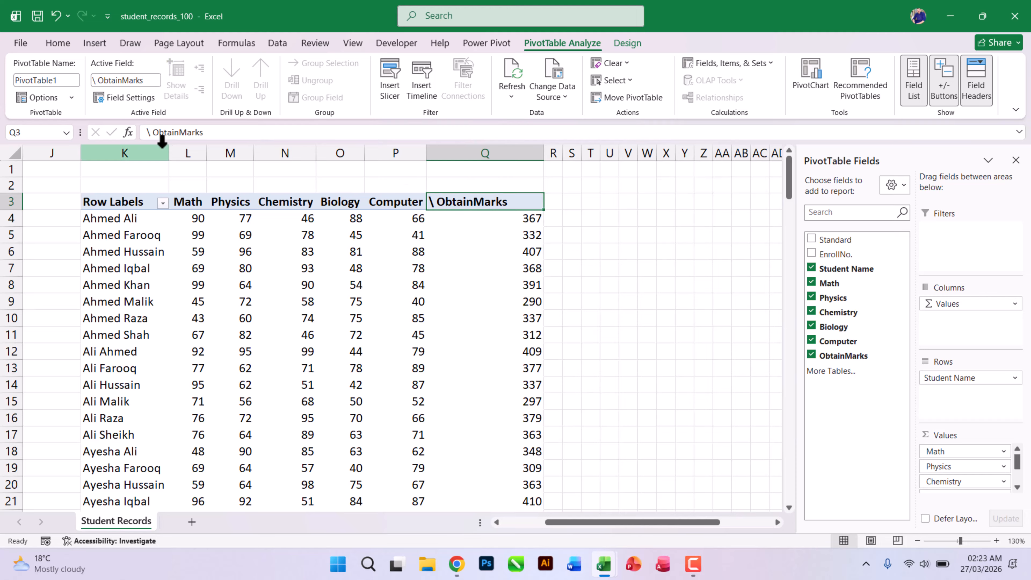
click(148, 132)
key(BackSpace)
key(BackSpace)
key(Return)
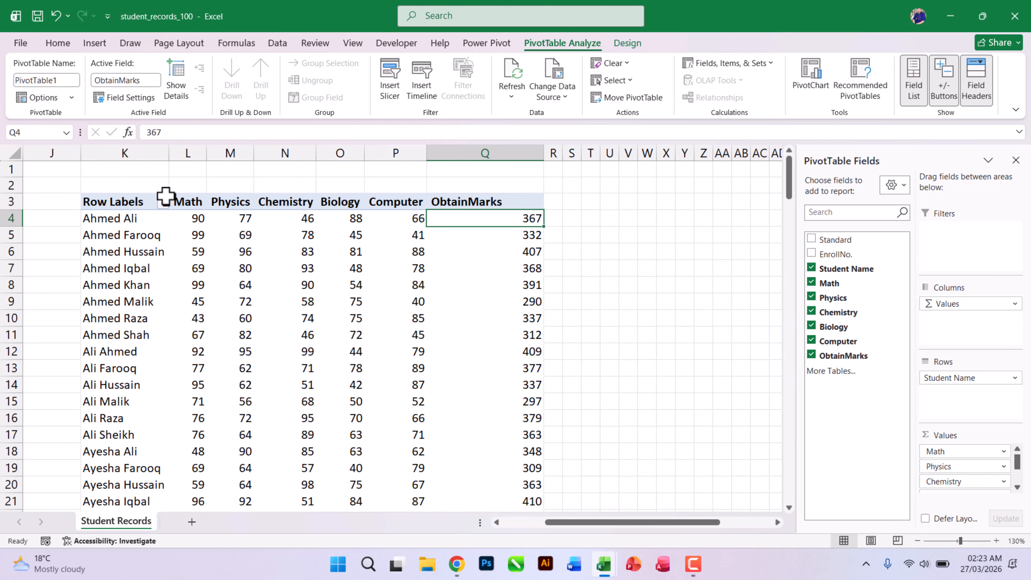
Step: Autofit the width of the ObtainMarks column, Q, to its contents
double_click(544, 151)
click(483, 271)
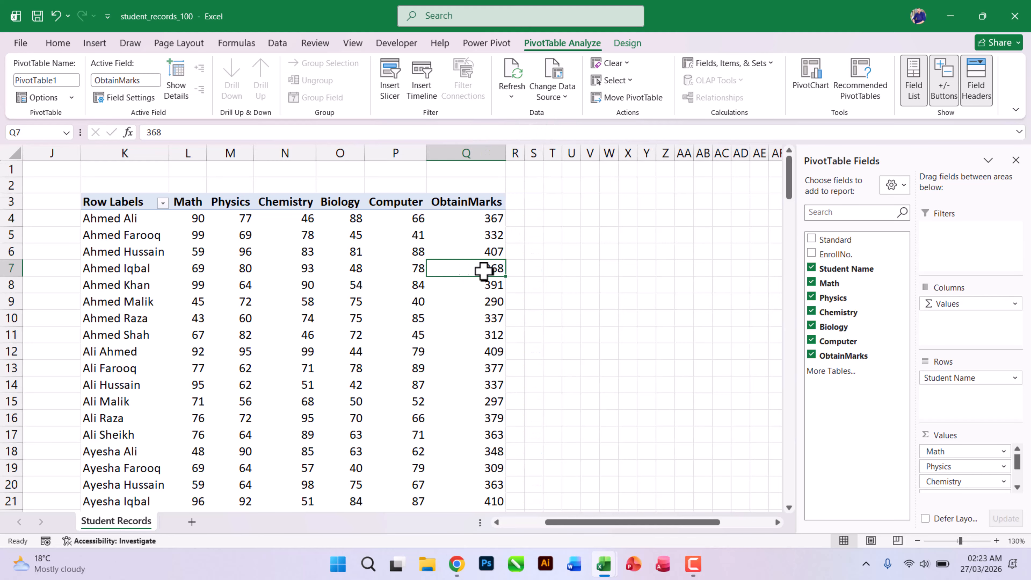
click(458, 217)
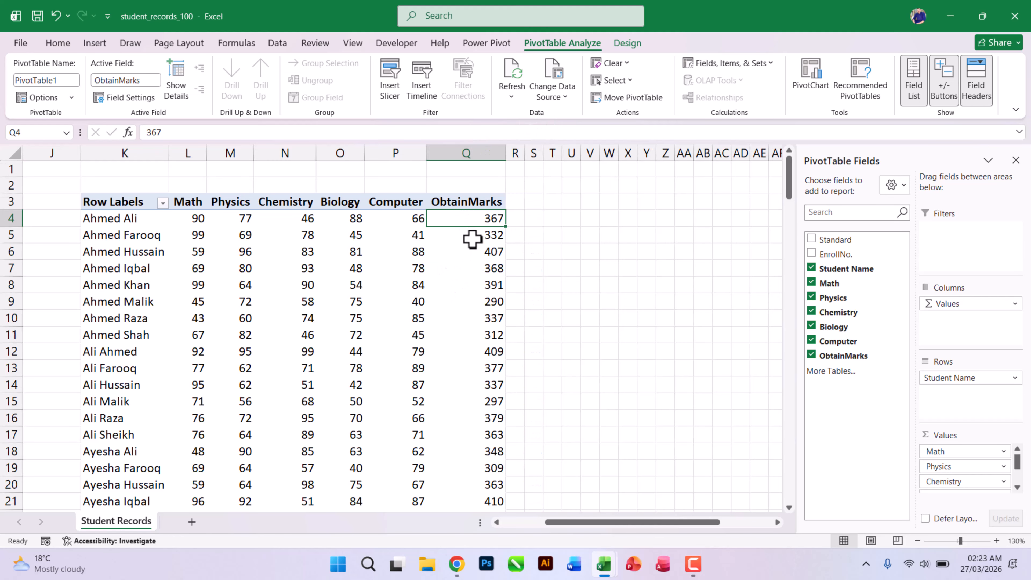
Step: Center the contents of the PivotTable's value columns from Math to ObtainMarks, L to Q
drag(188, 152, 456, 154)
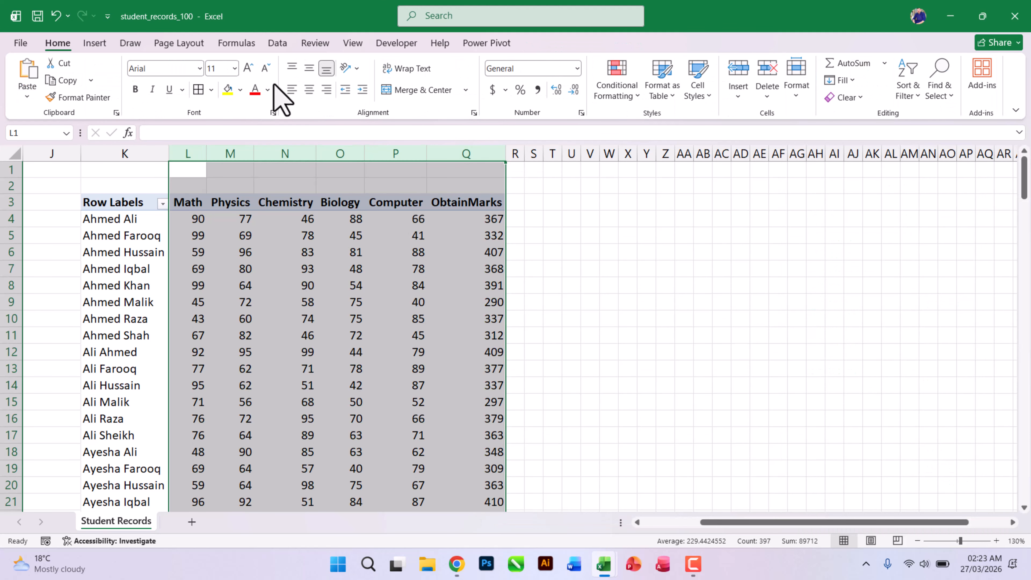
click(309, 89)
click(359, 267)
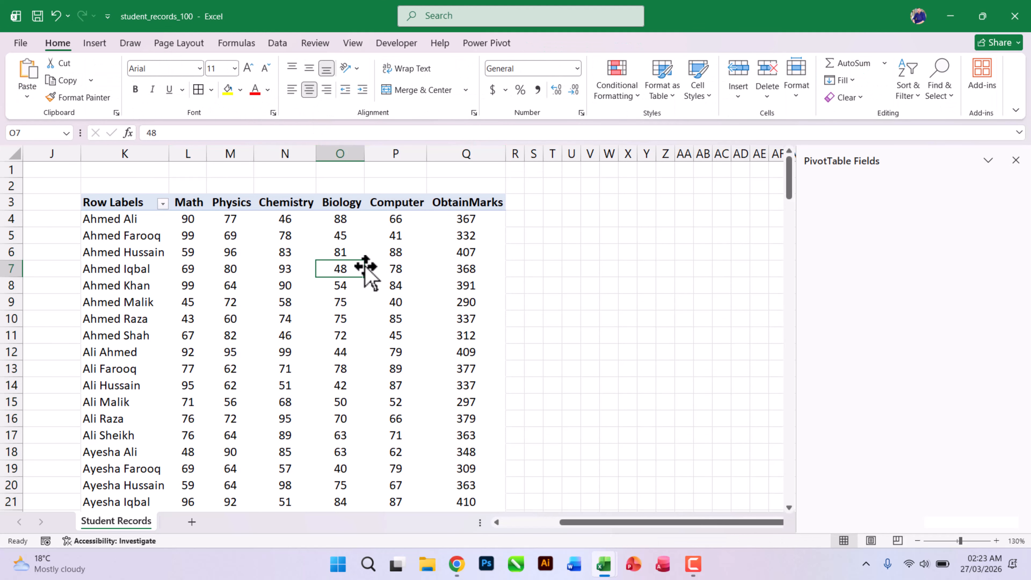
click(463, 221)
click(465, 264)
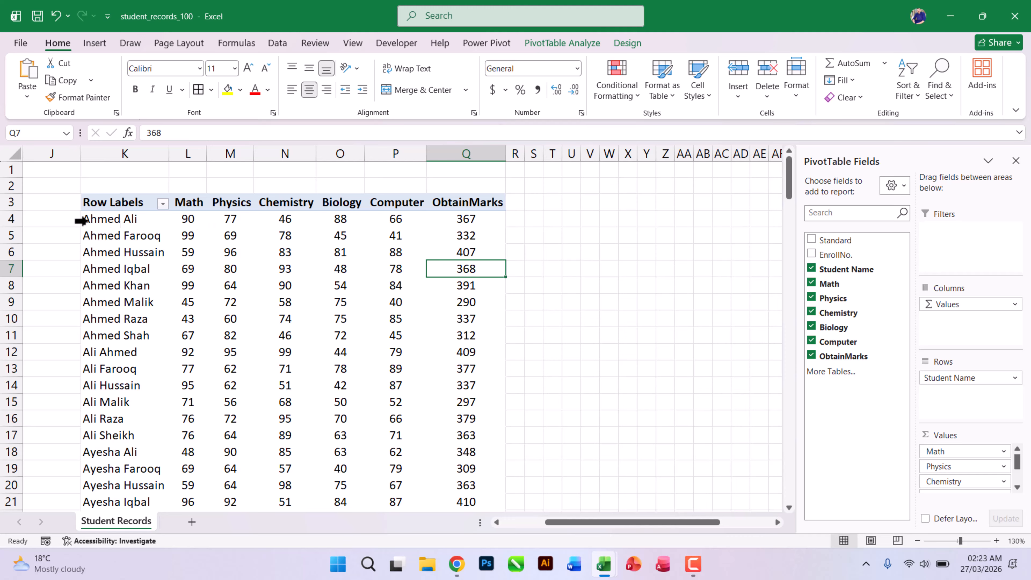
drag(187, 220, 453, 223)
click(463, 224)
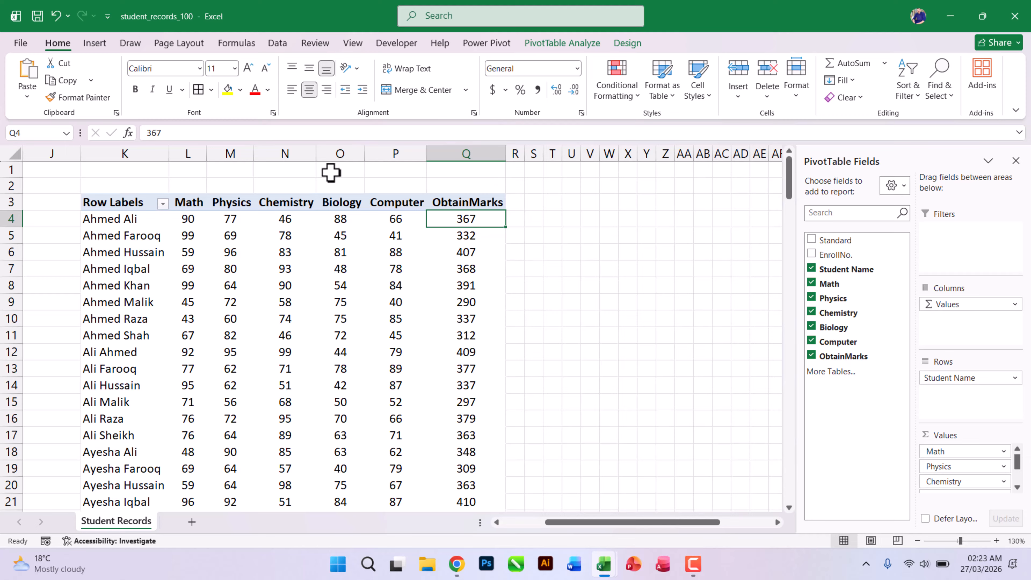
Step: Start a new calculated field in the PivotTable and name it %age
click(475, 203)
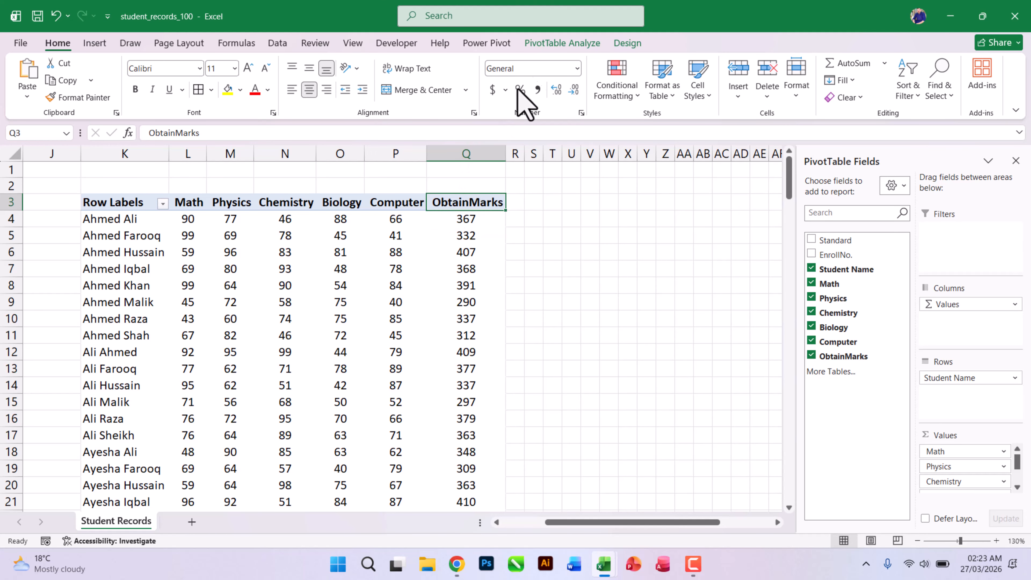
click(576, 46)
click(747, 62)
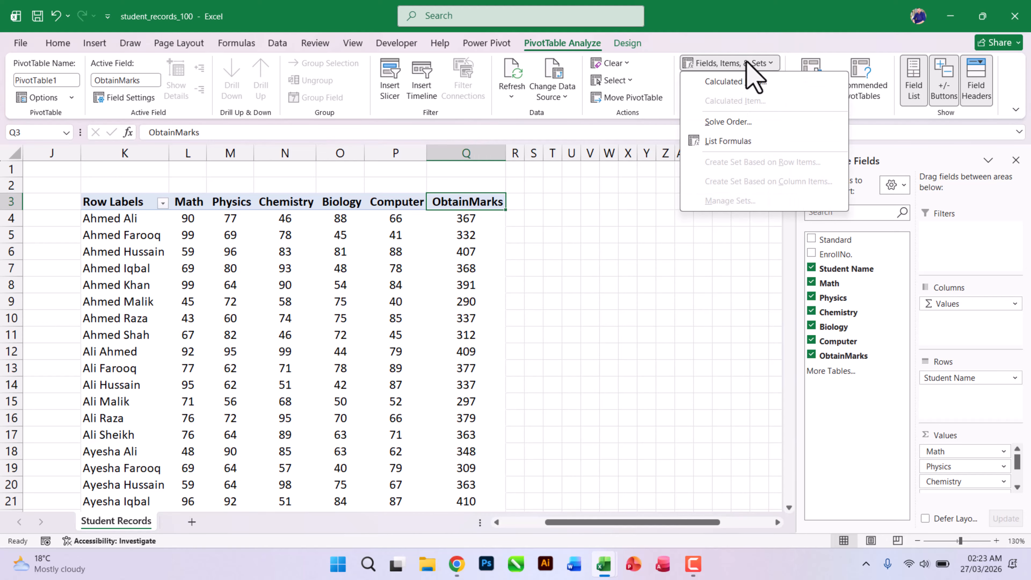
click(755, 80)
drag(577, 142, 569, 116)
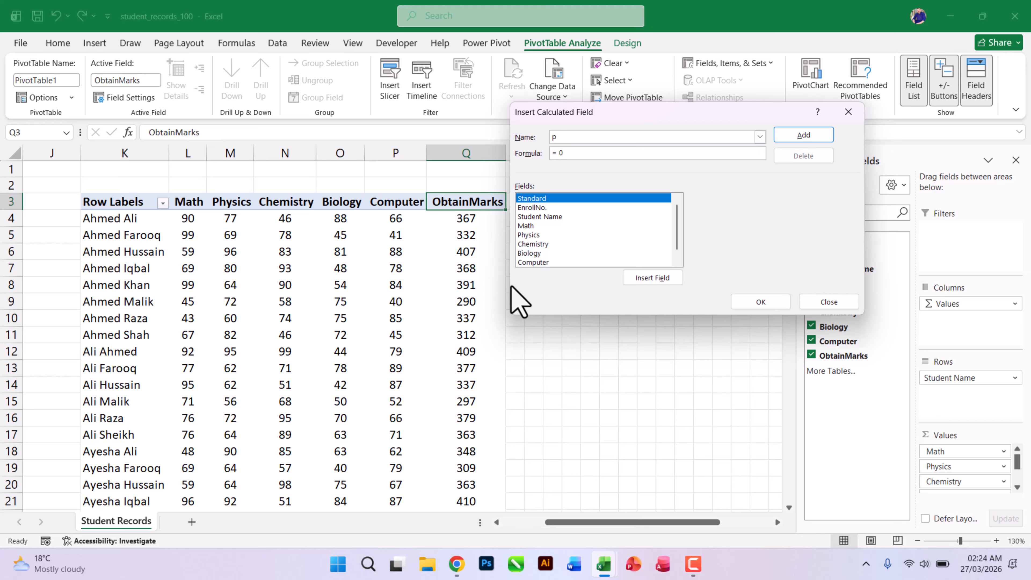
key(BackSpace)
text(%)
key(BackSpace)
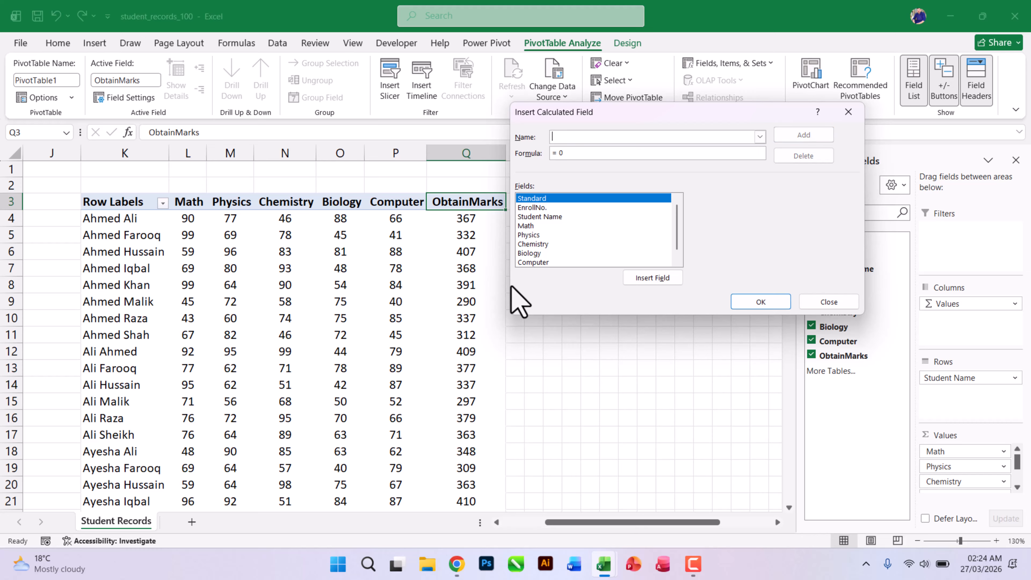
text(%age)
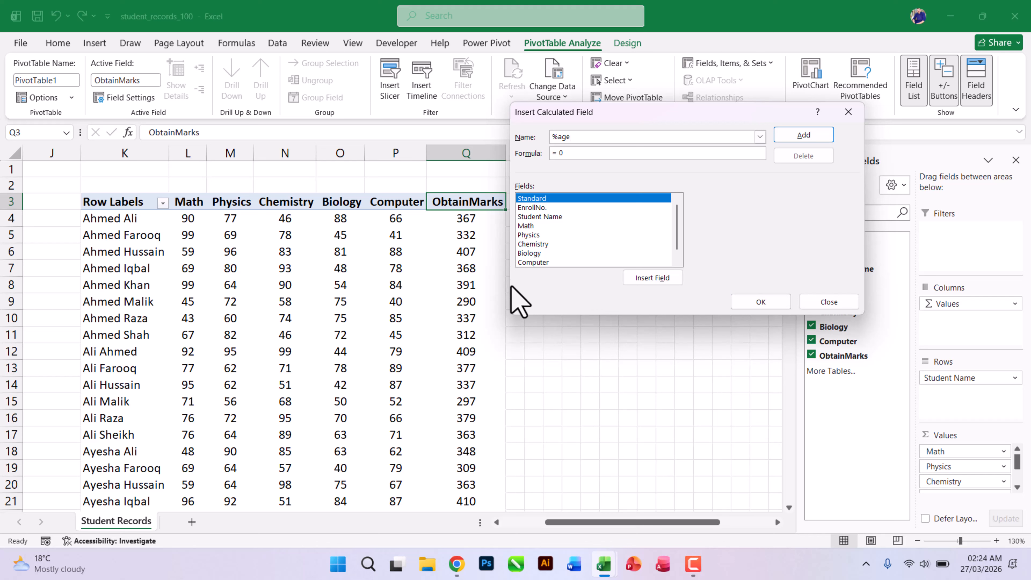
Step: Replace the default formula of the %age calculated field with = ObtainMarks/5 and add the field to the PivotTable
click(568, 154)
scroll(621, 244, down, 1)
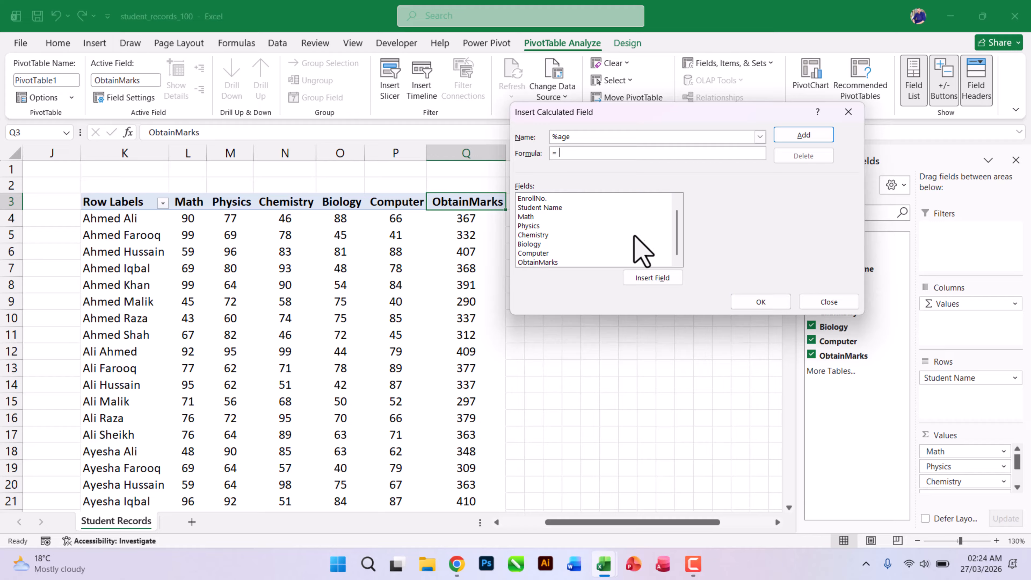
click(546, 262)
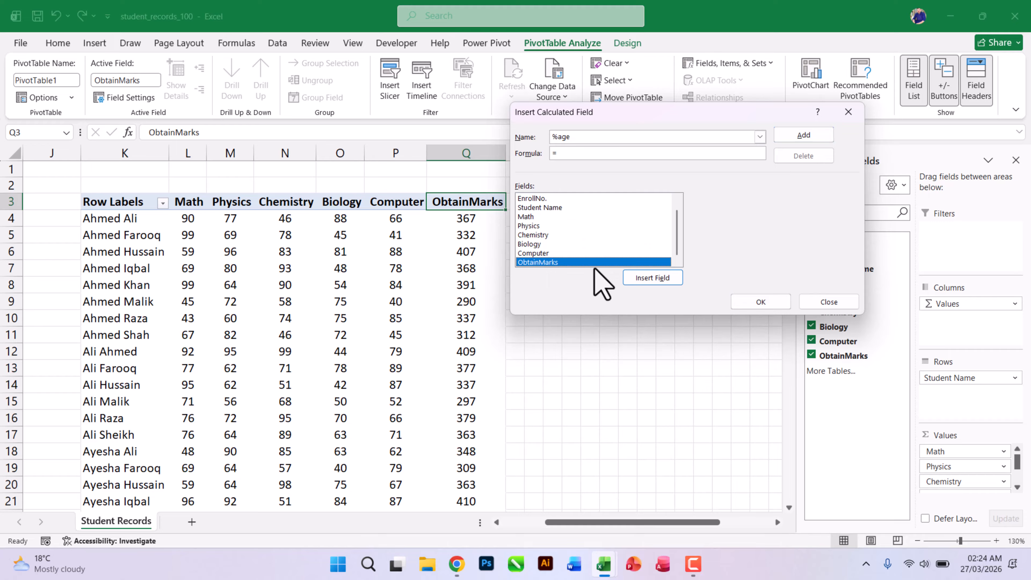
click(652, 278)
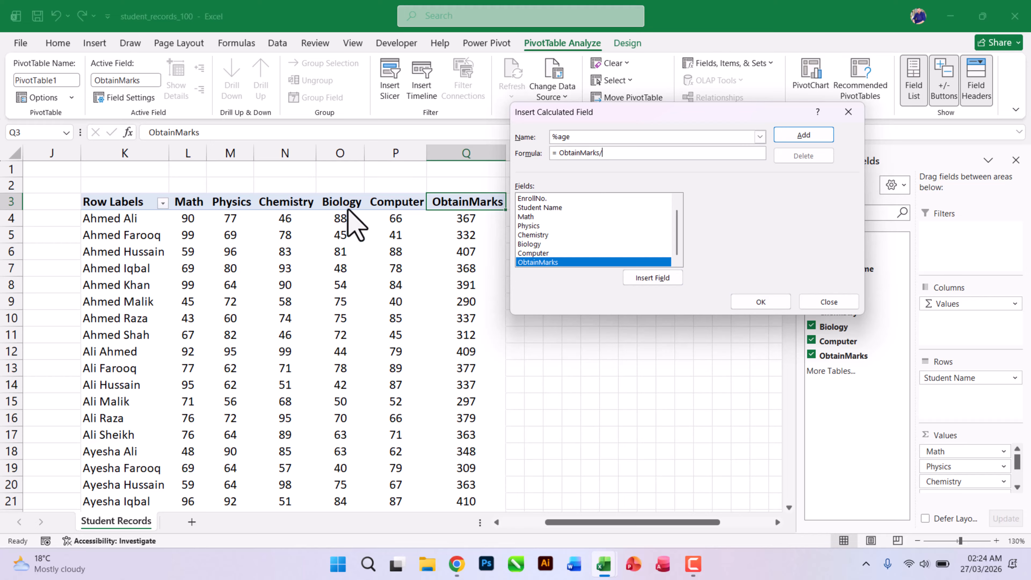
text(/5)
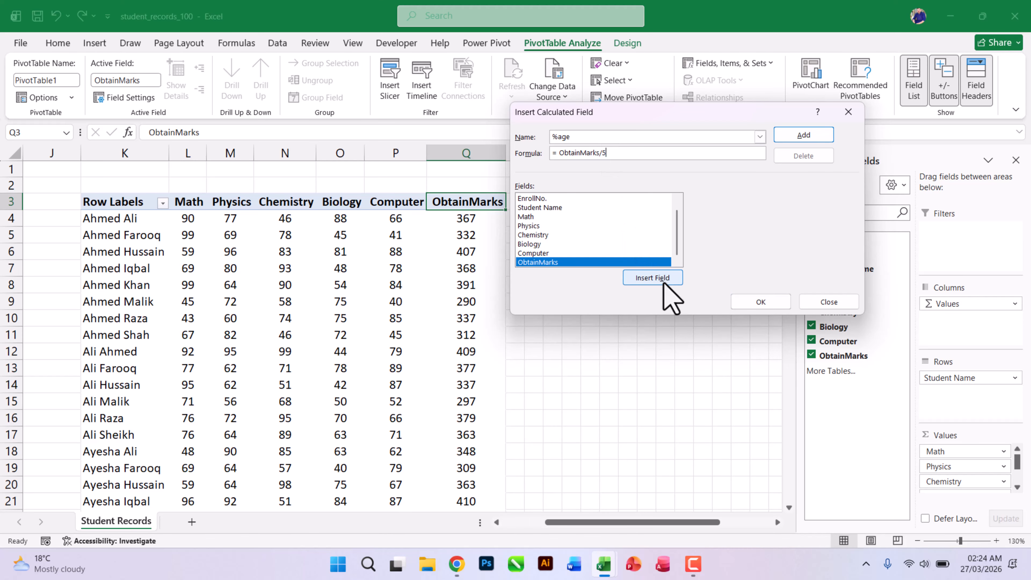
click(816, 136)
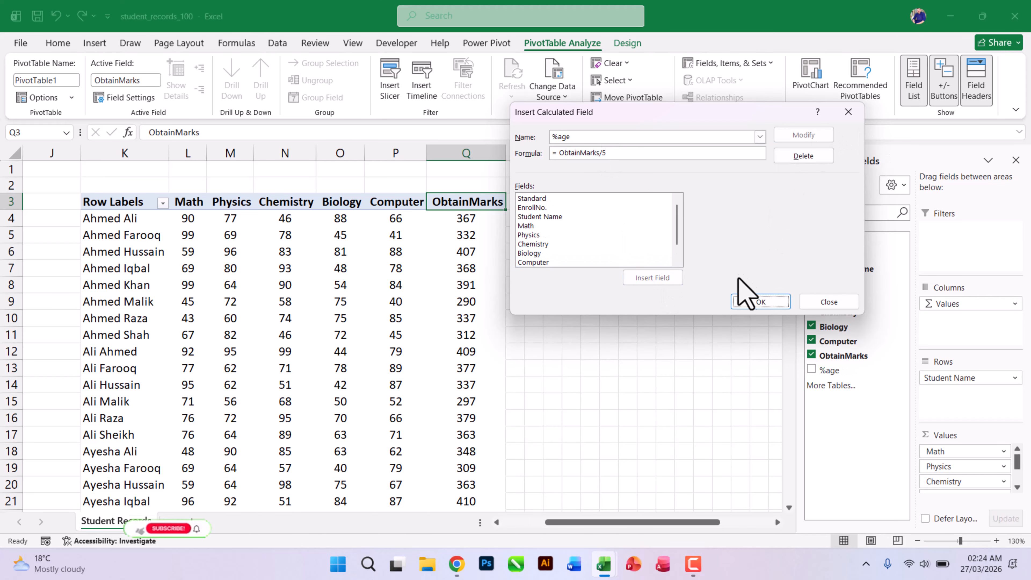
click(761, 302)
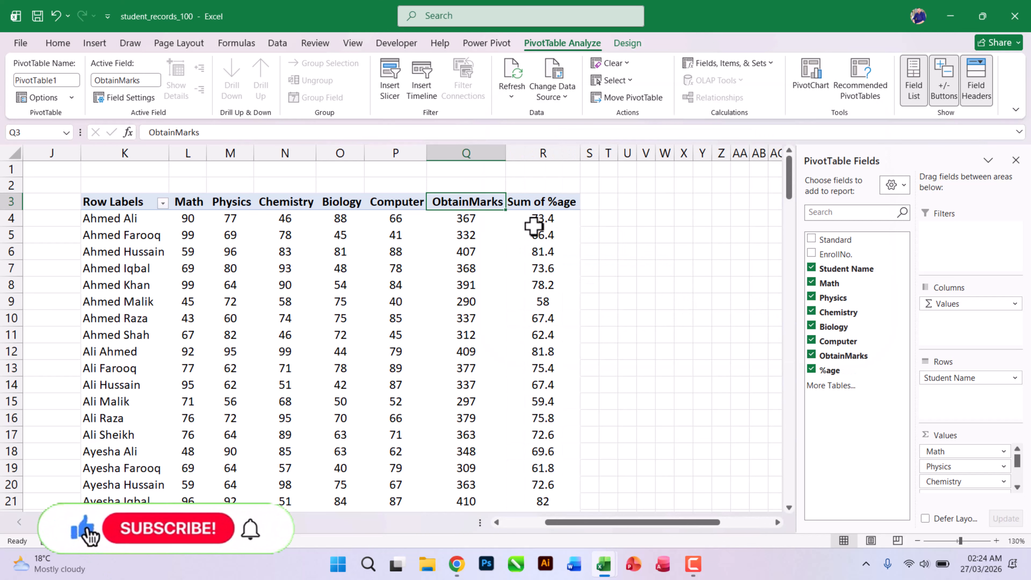
Step: Strip the "Sum of" prefix from the PivotTable heading in R3, leaving %age with a leading space
click(540, 203)
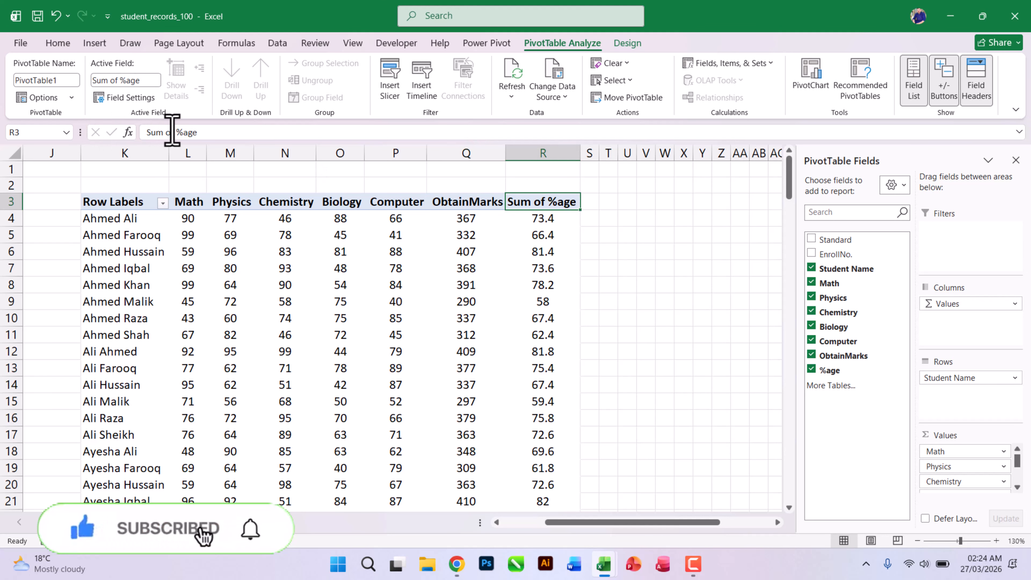
drag(174, 132, 108, 134)
key(BackSpace)
key(Return)
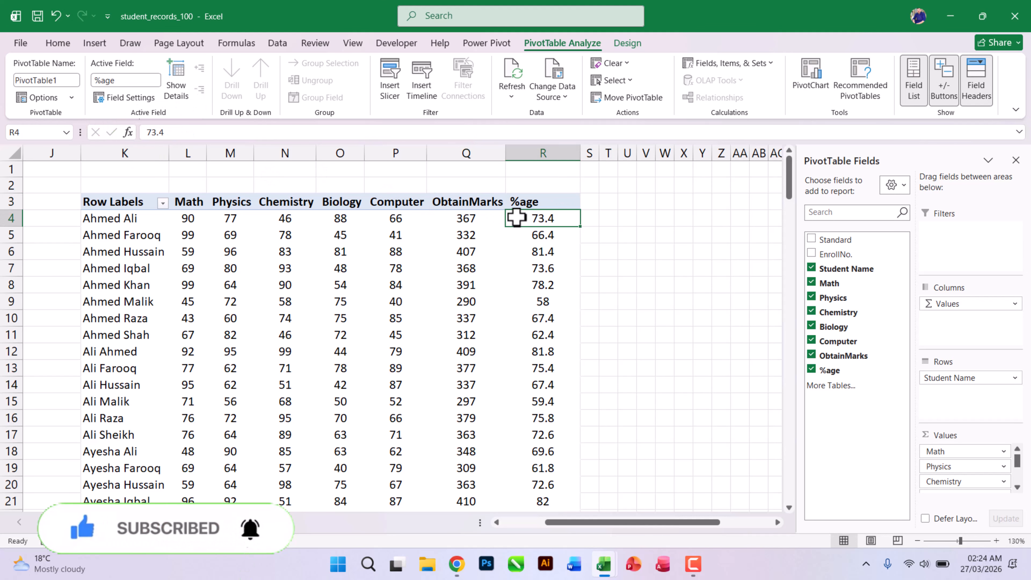
Step: Center the contents of the %age column, R
click(526, 153)
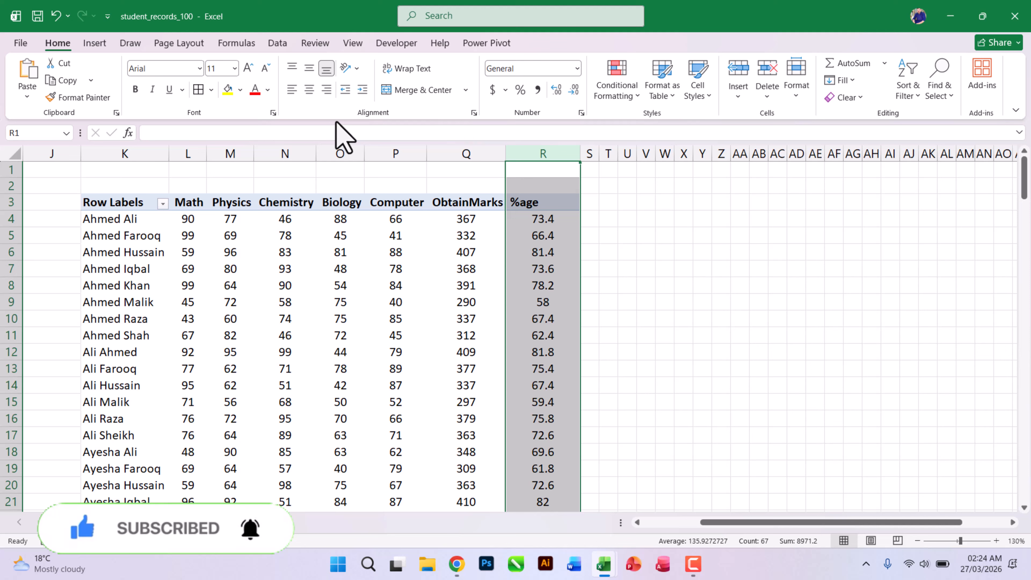
click(309, 89)
click(525, 285)
click(529, 239)
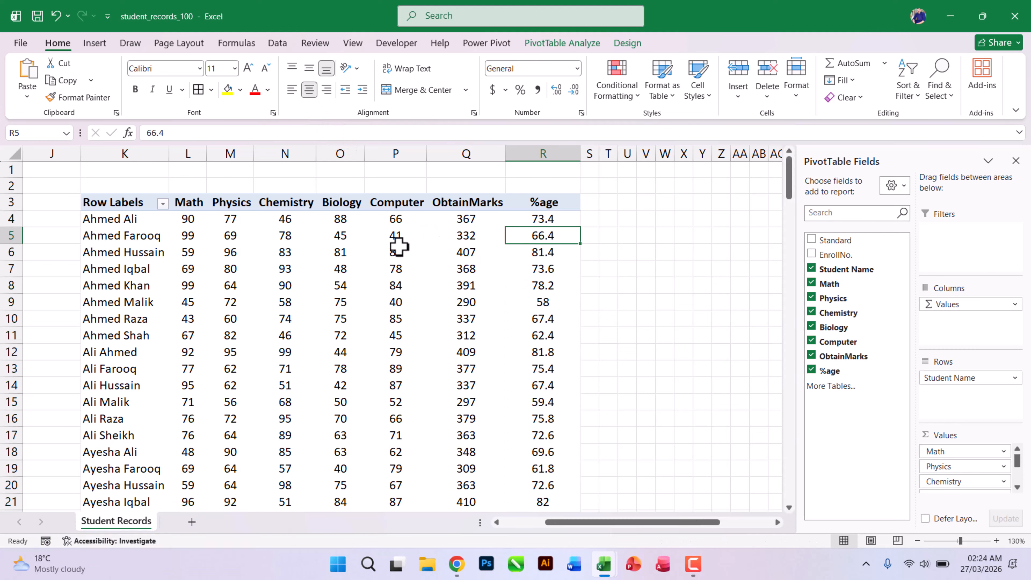
Step: Review the source student records alongside the PivotTable's calculated ObtainMarks and %age columns
mouse_move(489, 234)
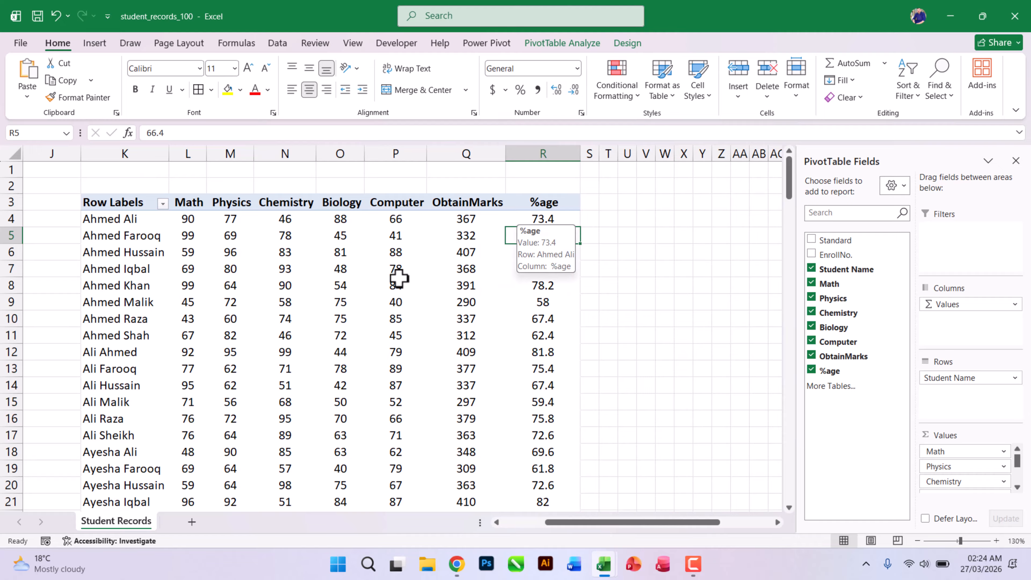
mouse_move(399, 278)
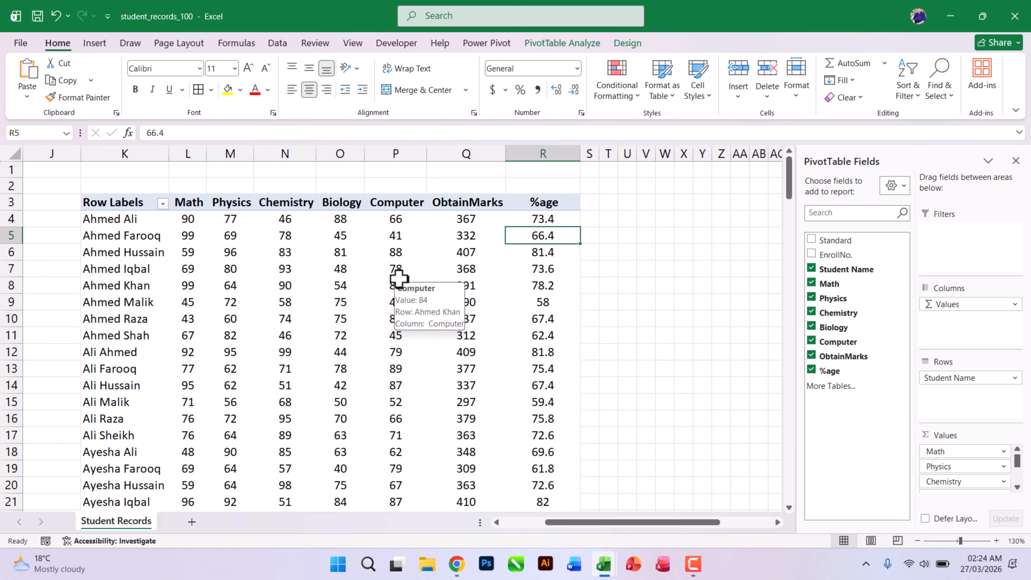
drag(638, 522, 544, 514)
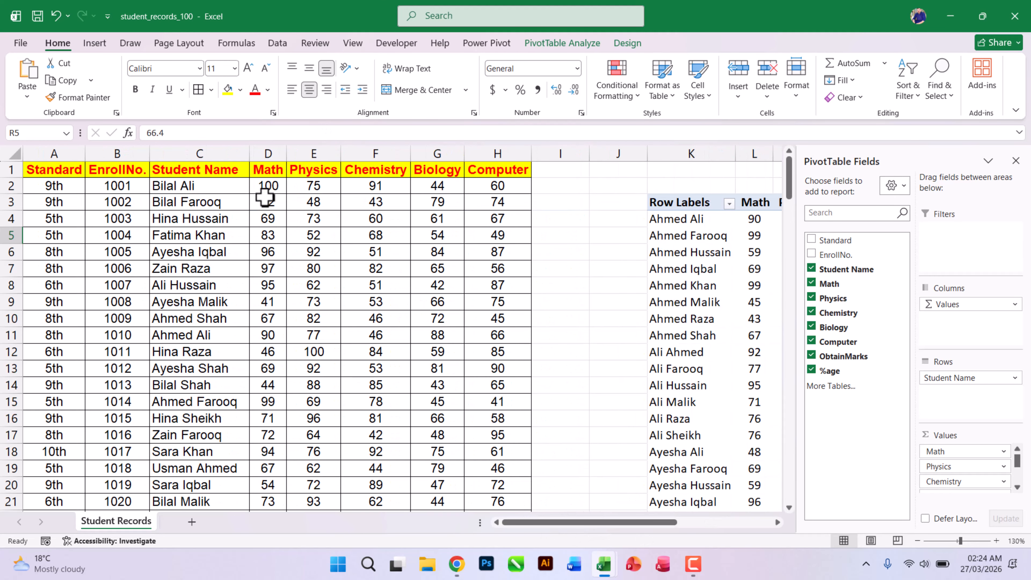
drag(200, 190, 416, 255)
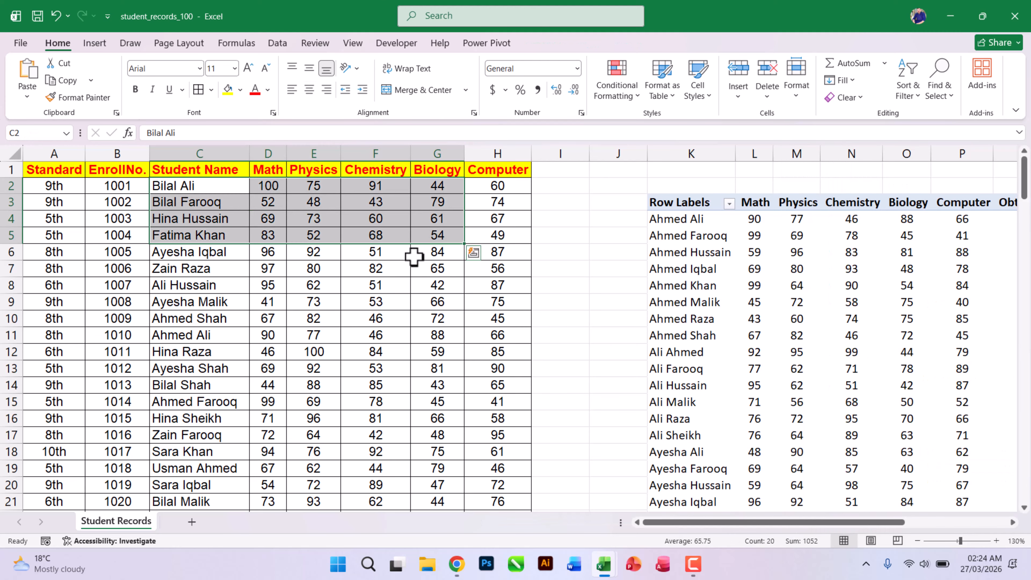
click(416, 255)
drag(689, 522, 732, 524)
drag(591, 219, 603, 352)
drag(649, 219, 663, 312)
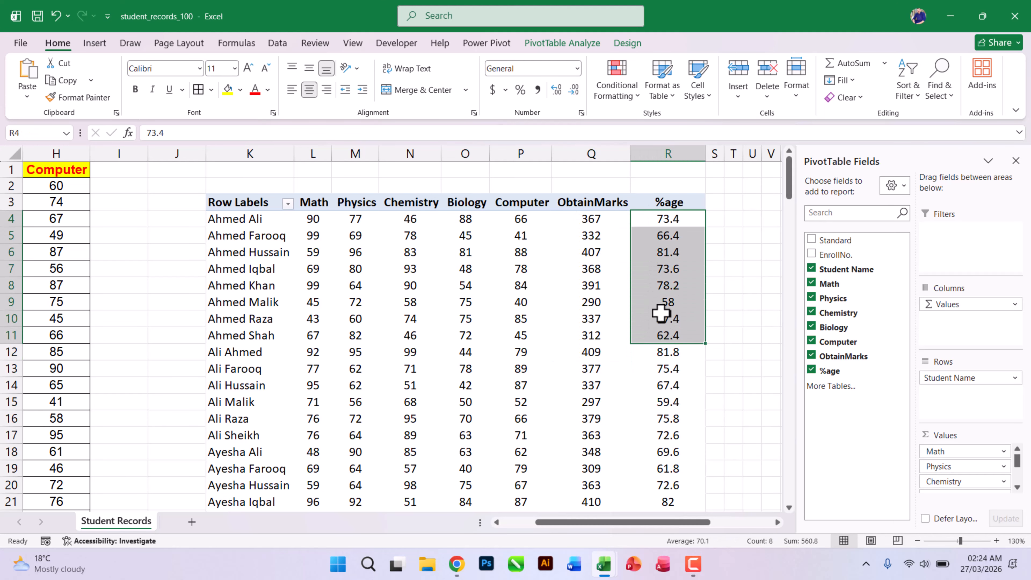
click(661, 255)
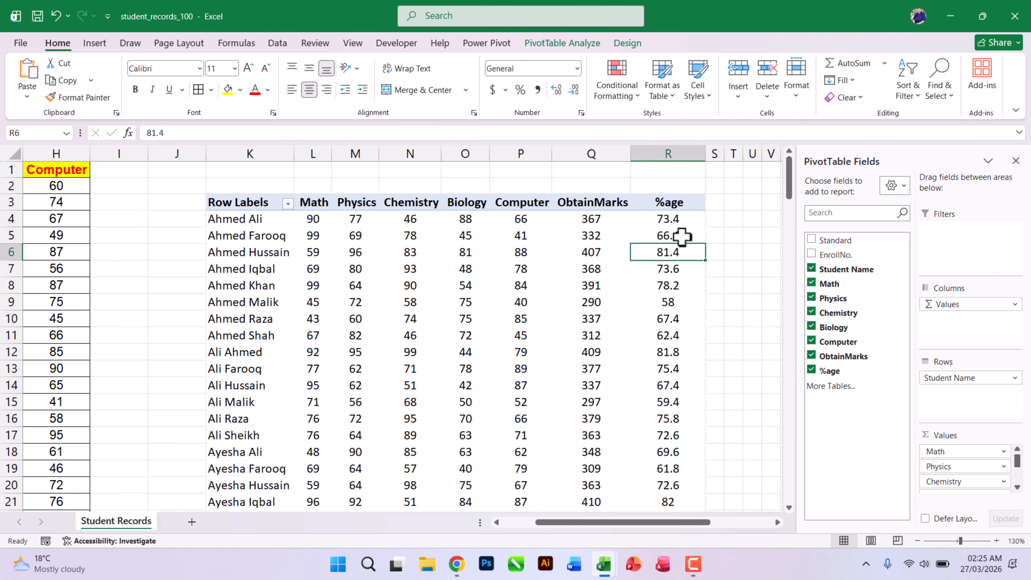
Step: Switch to the open sales_records_50 workbook
mouse_move(682, 237)
mouse_move(333, 244)
click(601, 562)
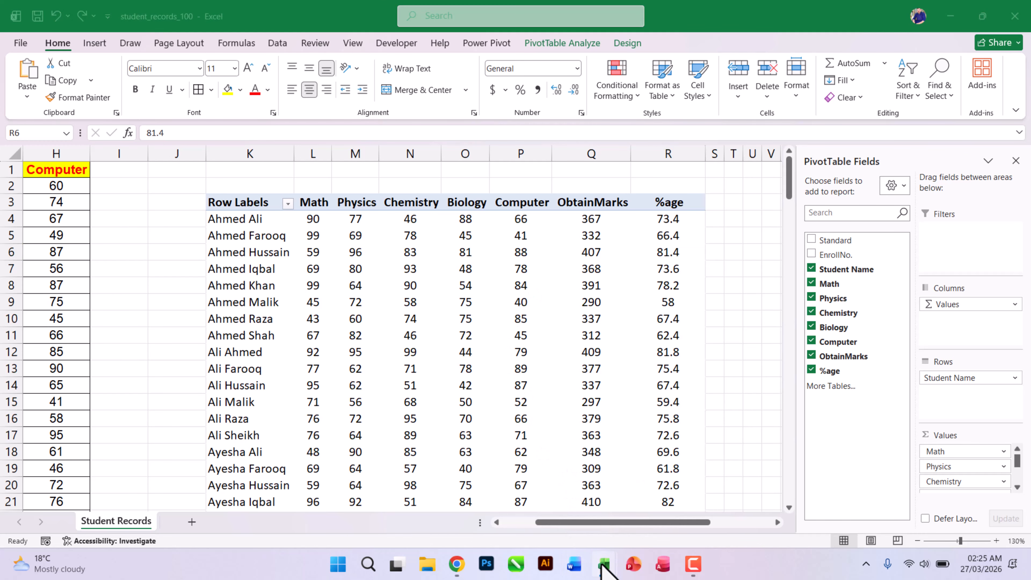
click(508, 491)
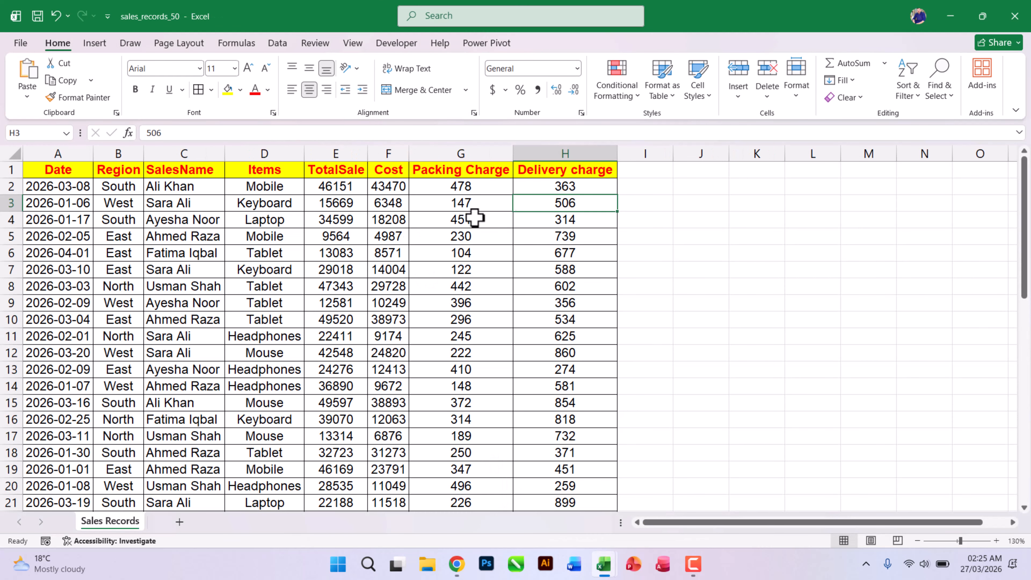
Step: Examine the sales records table column by column, from Date, Region and SalesName through to Packing Charge and Delivery charge
drag(57, 173, 314, 268)
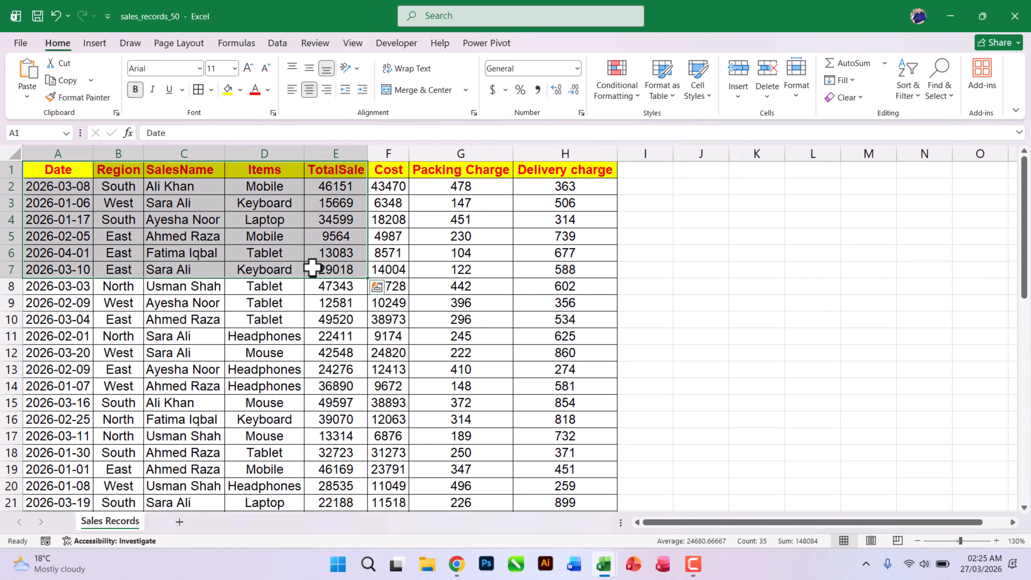
click(312, 267)
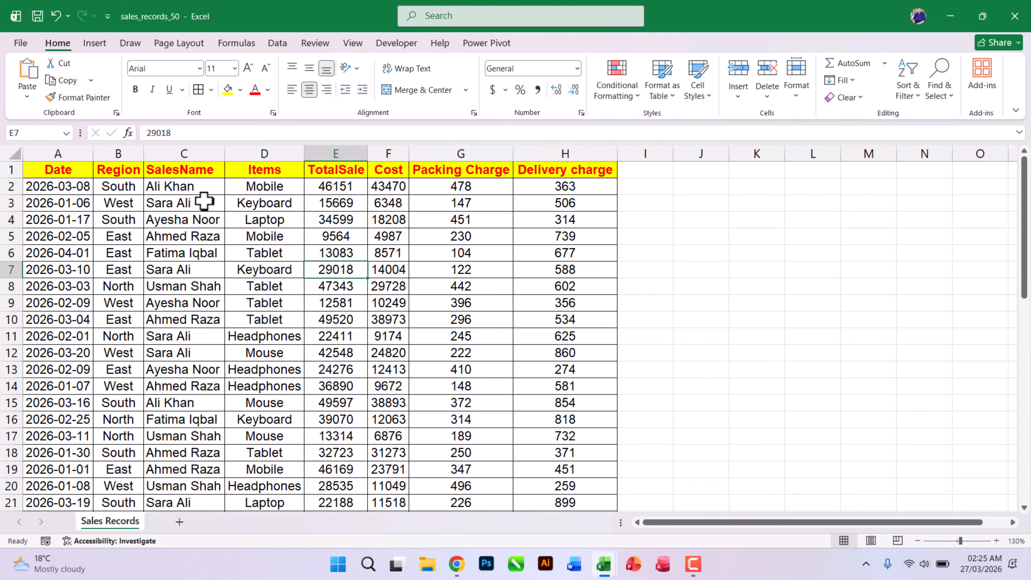
drag(51, 173, 447, 299)
click(377, 267)
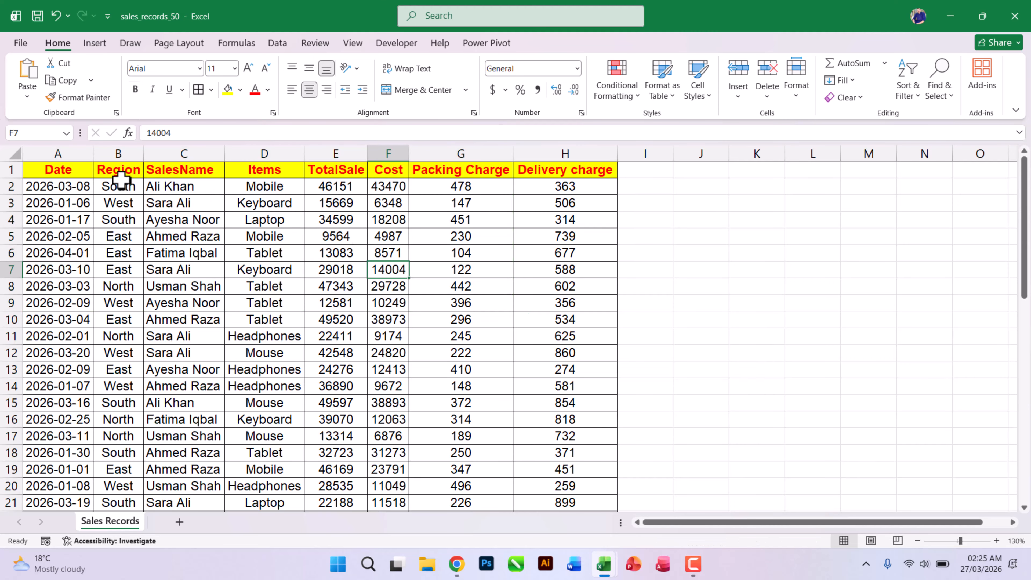
drag(121, 177, 122, 271)
drag(165, 173, 170, 270)
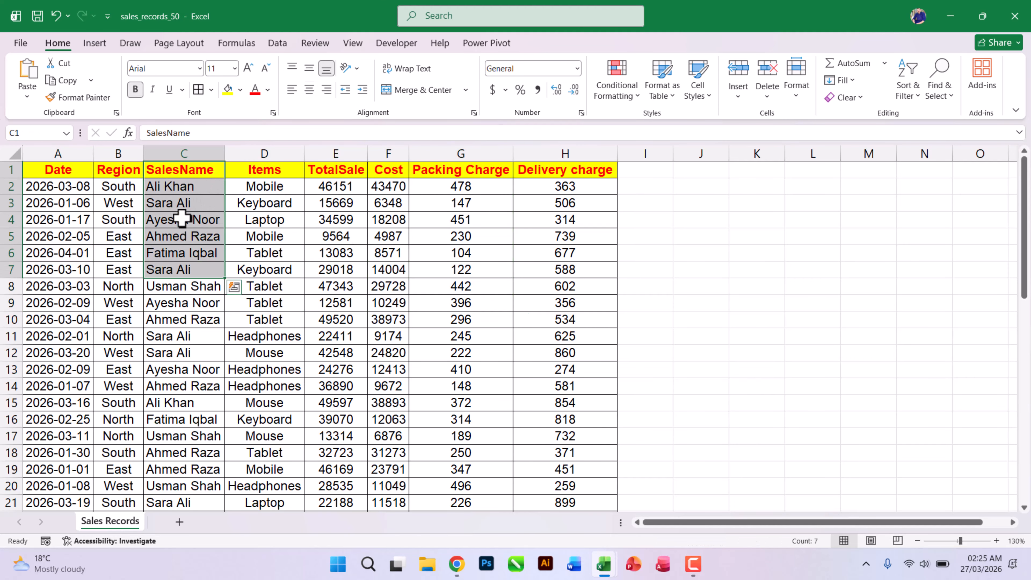
drag(265, 172, 280, 270)
click(273, 205)
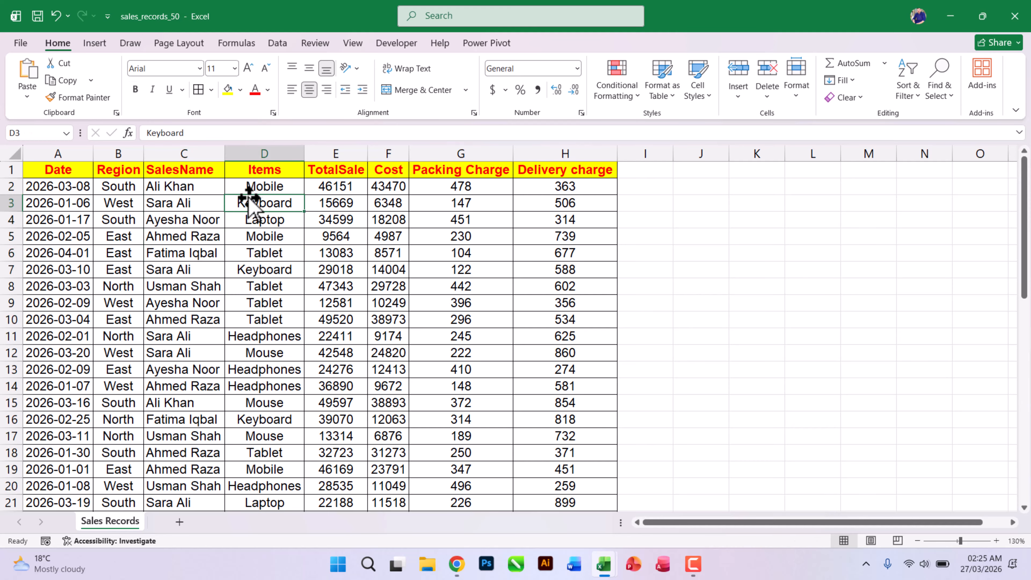
drag(250, 187, 303, 268)
click(284, 235)
drag(339, 173, 341, 270)
drag(389, 173, 392, 267)
drag(465, 159, 484, 252)
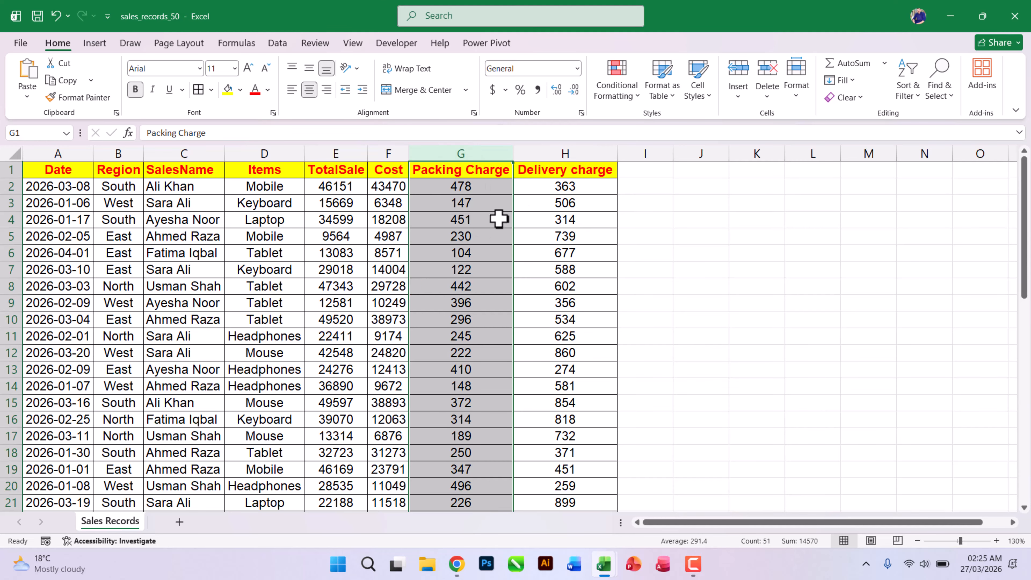
drag(561, 172, 582, 258)
click(579, 259)
click(427, 250)
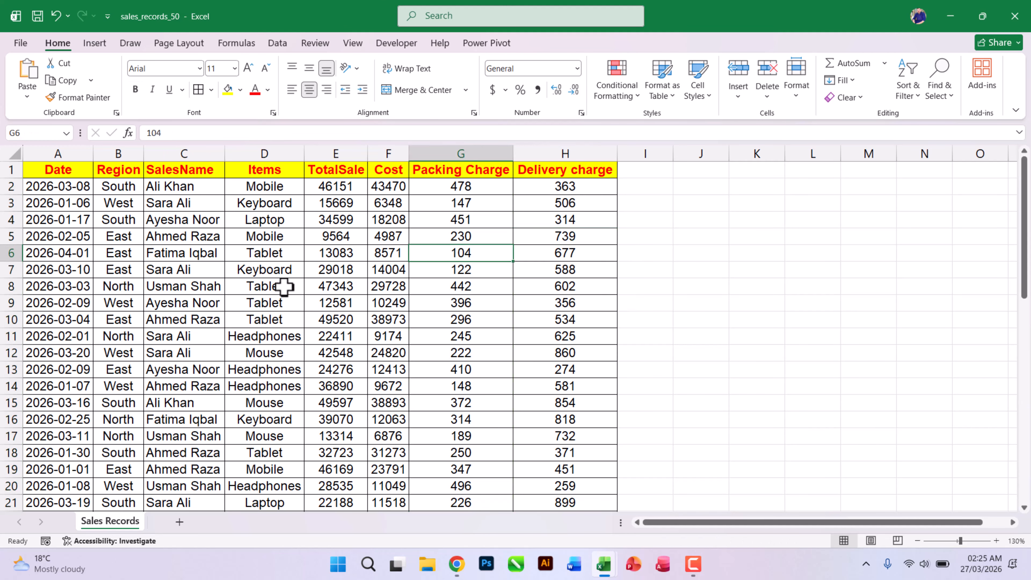
click(195, 240)
Step: Insert a PivotTable from 'Sales Records'!$A$1:$H$51 on the existing worksheet at cell K2
click(119, 219)
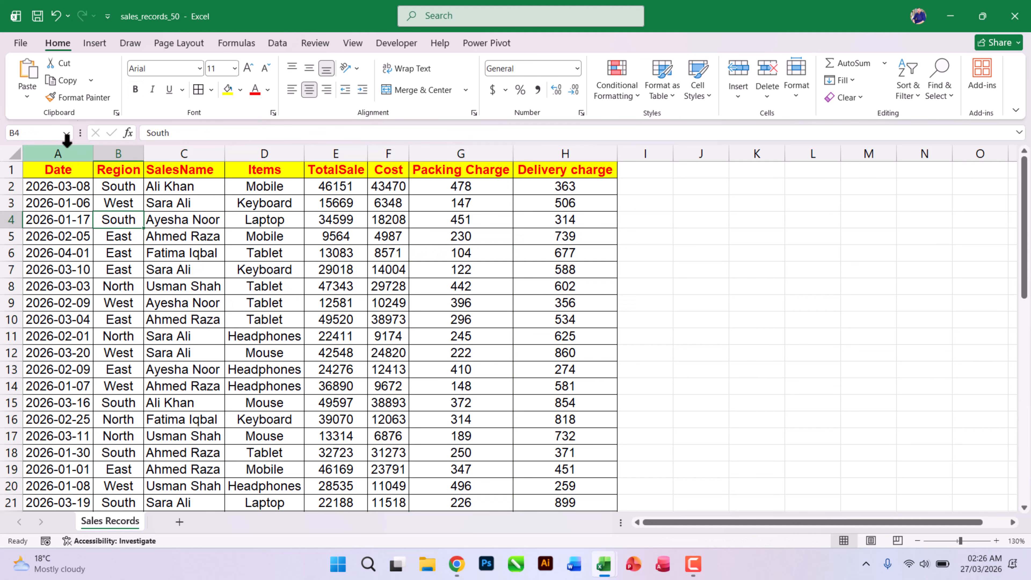
click(93, 42)
click(33, 71)
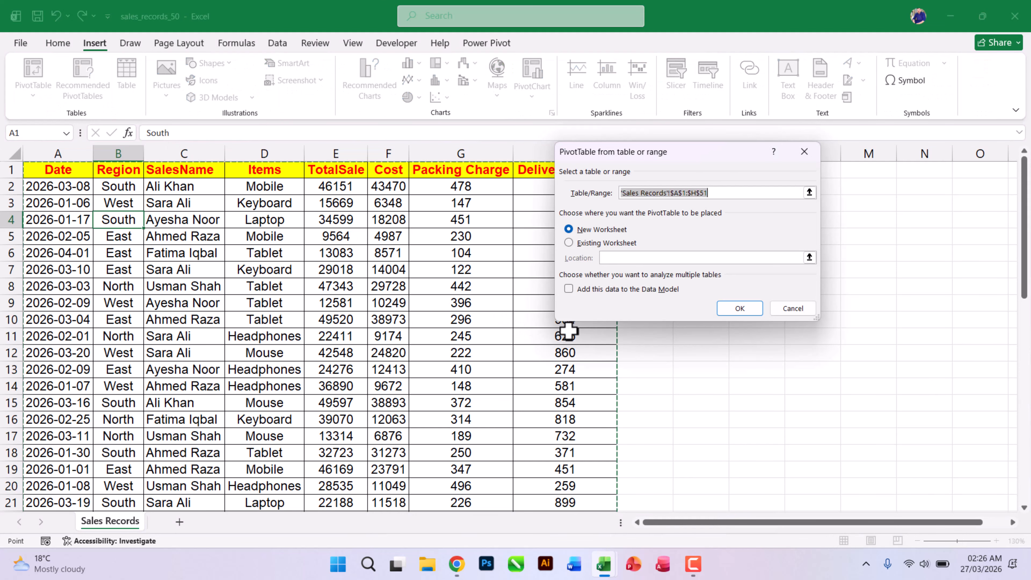
drag(654, 160, 385, 196)
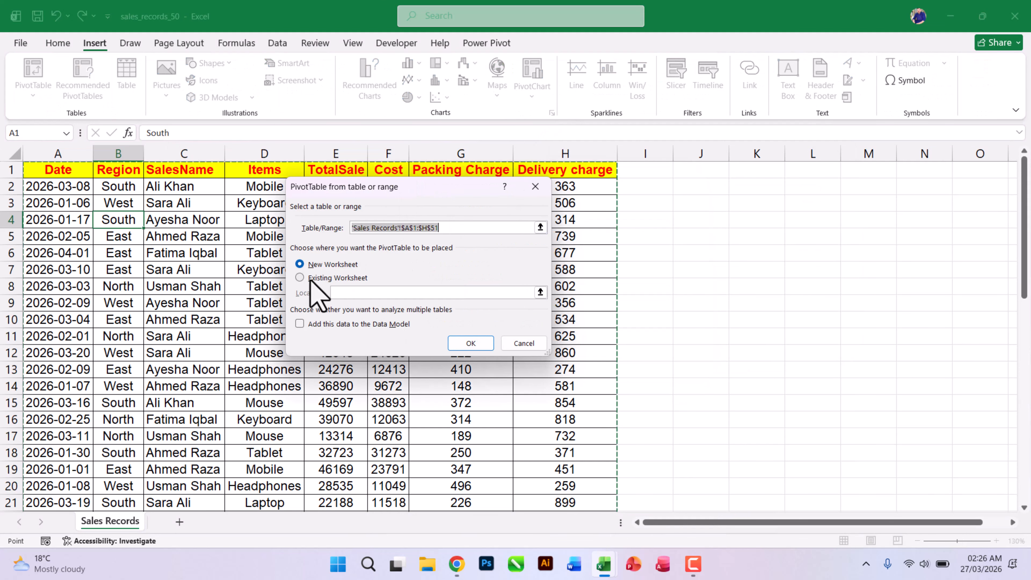
click(323, 278)
click(756, 187)
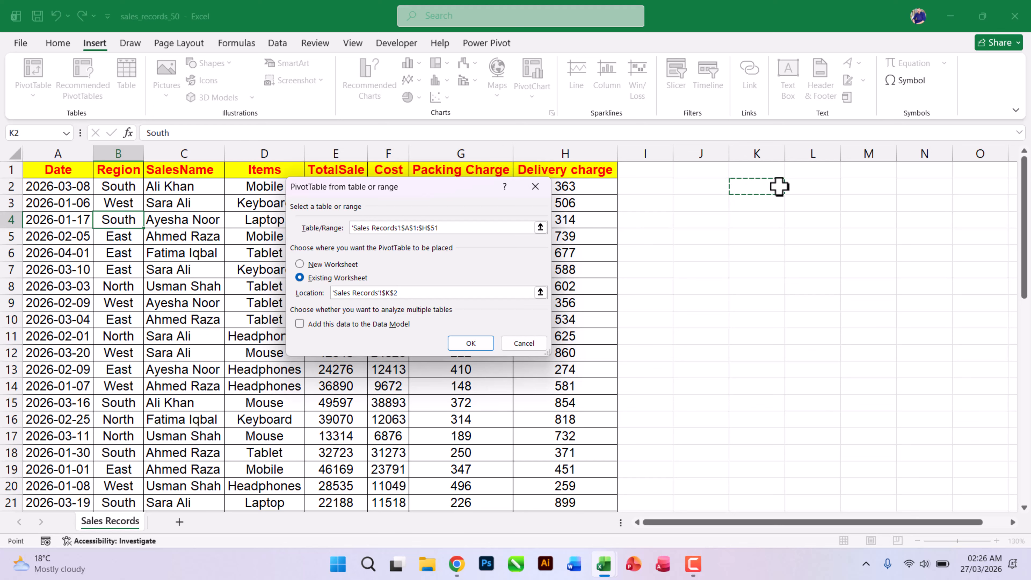
click(471, 343)
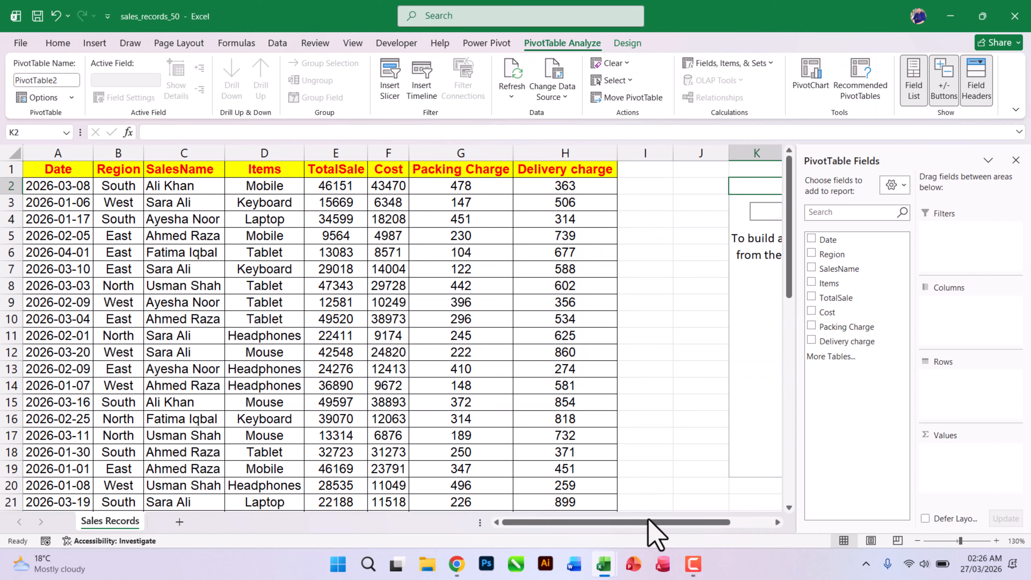
Step: Build the PivotTable with Items as rows and TotalSale as summed values
scroll(776, 523, right, 5)
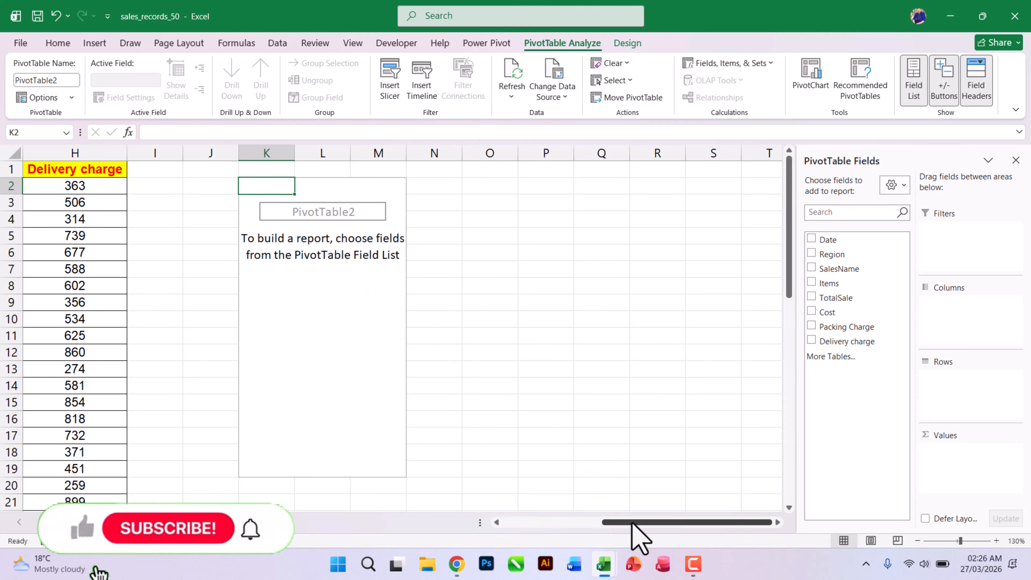
drag(641, 523, 531, 524)
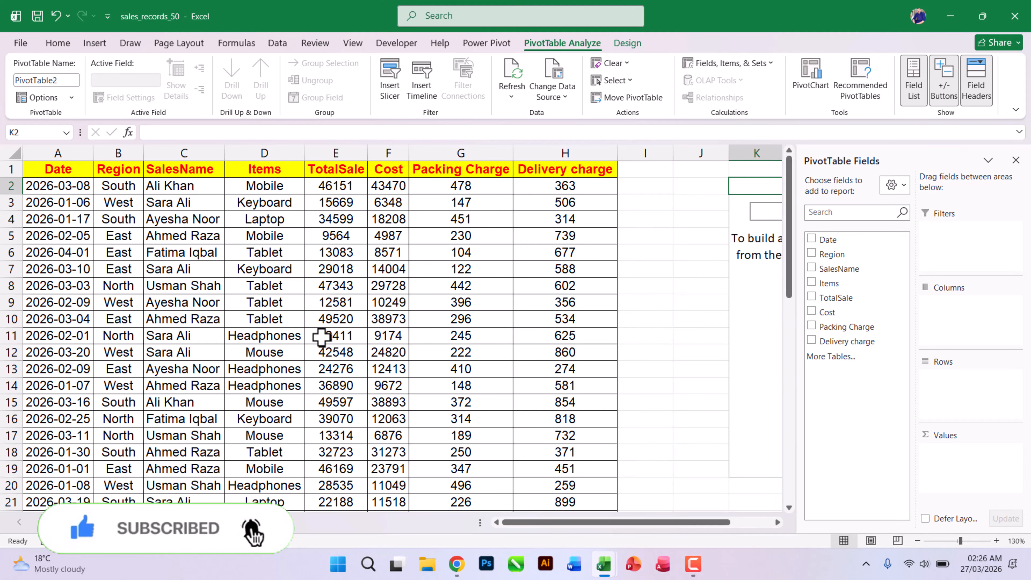
drag(536, 524, 676, 527)
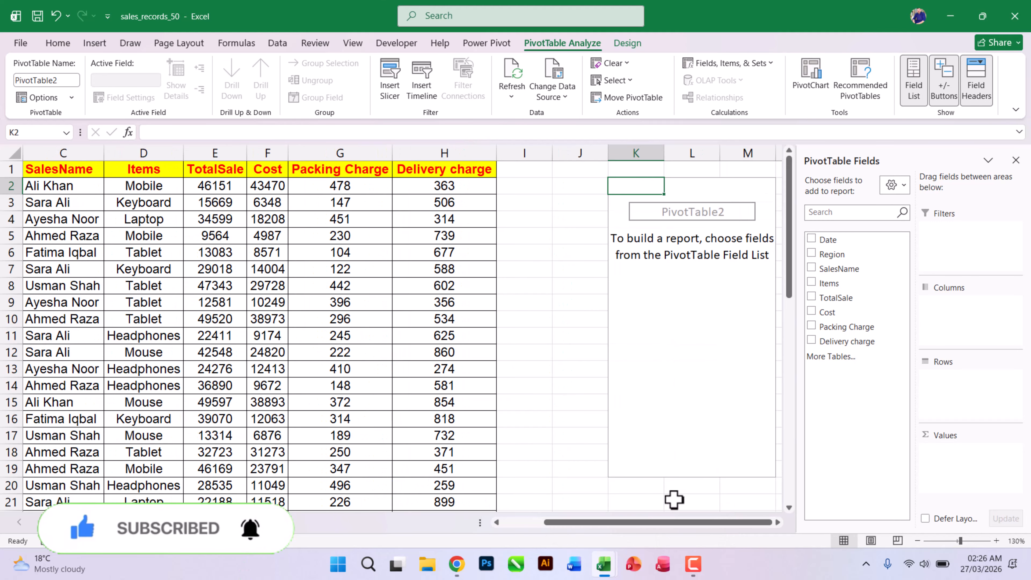
click(778, 522)
click(777, 522)
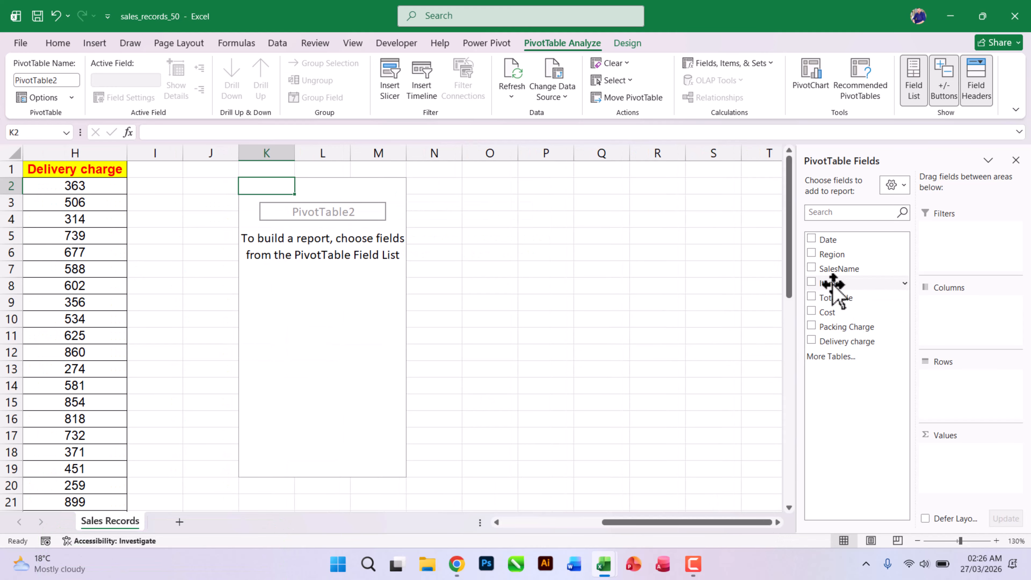
drag(832, 285, 948, 385)
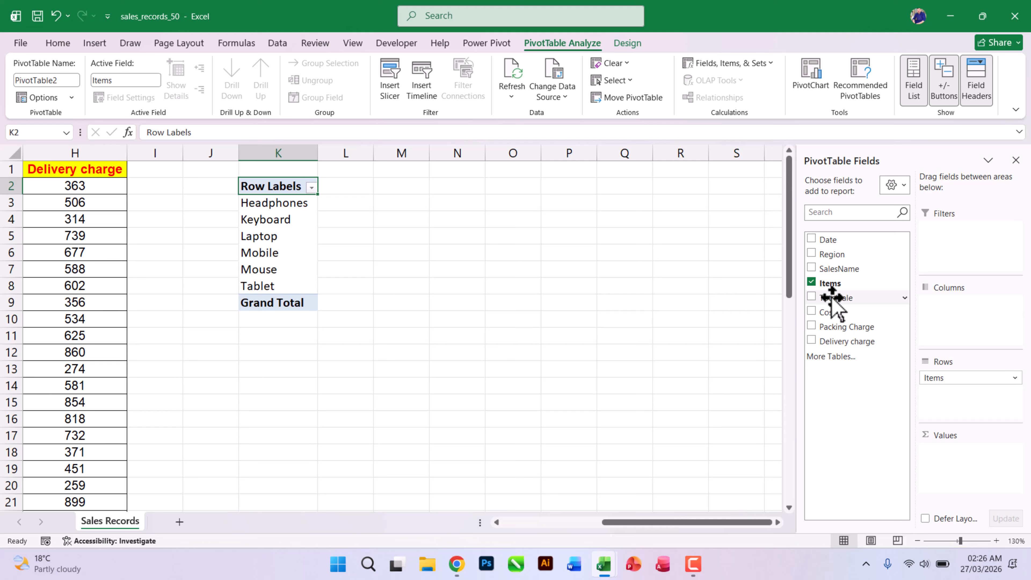
drag(831, 299, 970, 473)
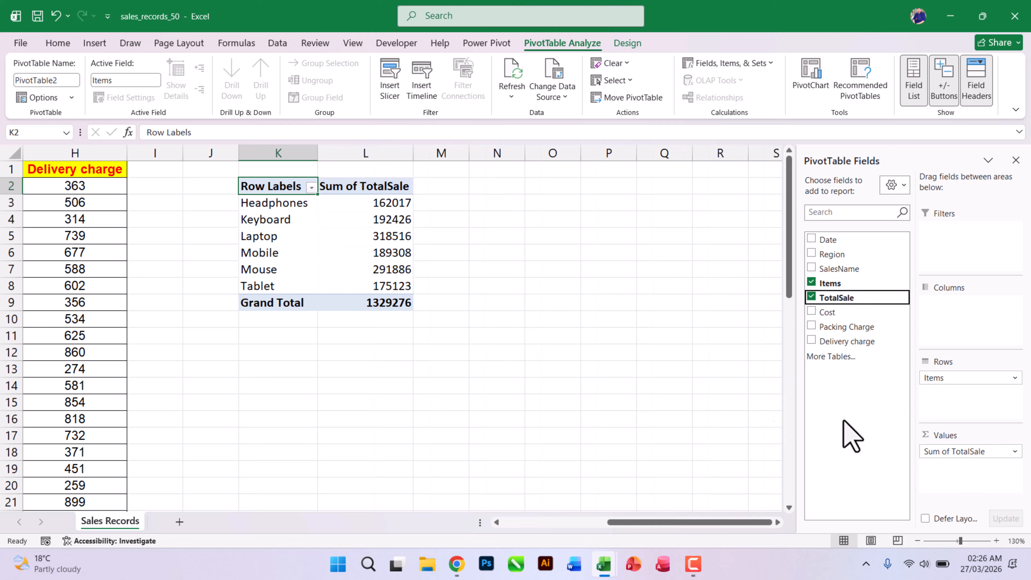
Step: Strip the "Sum of" prefix from the PivotTable heading in L2, leaving TotalSale with a leading space
click(362, 187)
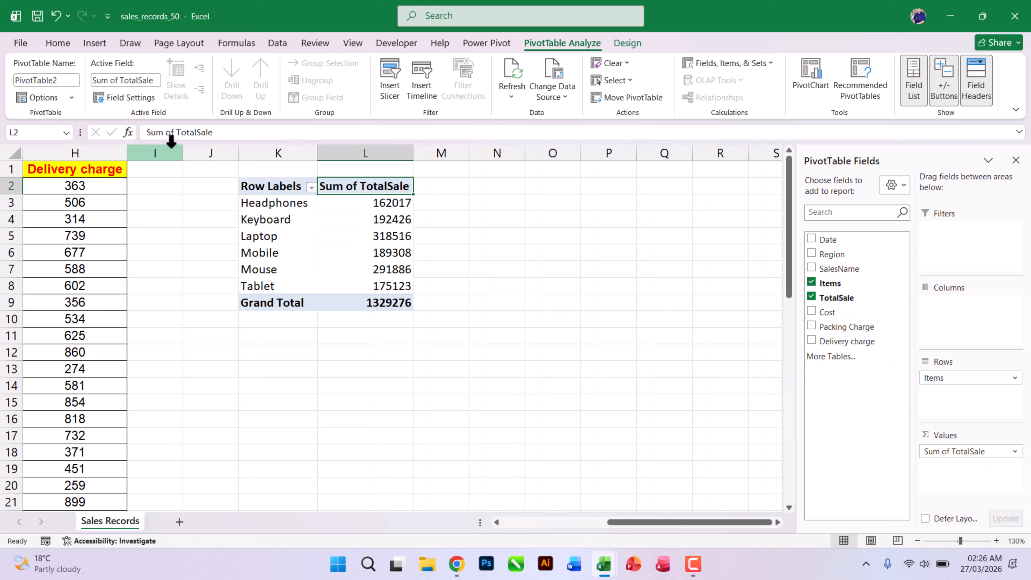
drag(175, 134, 85, 132)
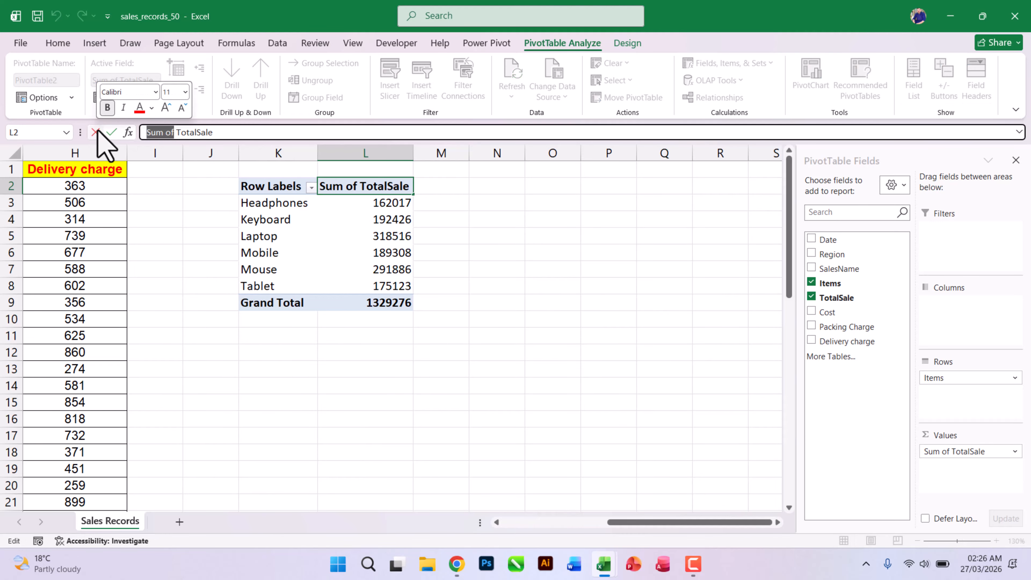
key(BackSpace)
key(Return)
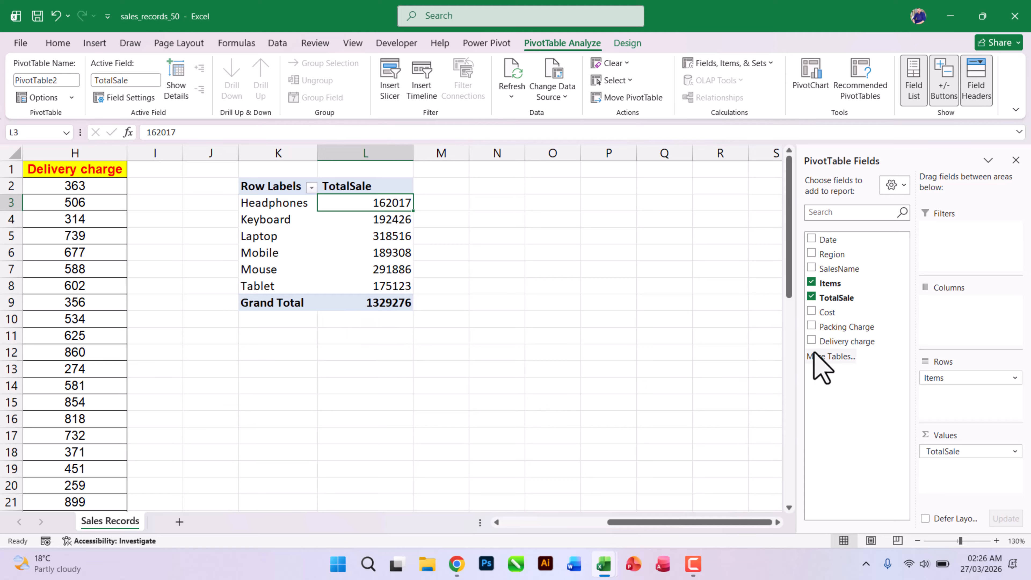
Step: Add the Cost field to the PivotTable values and open its heading in M2 for editing
drag(830, 312, 983, 501)
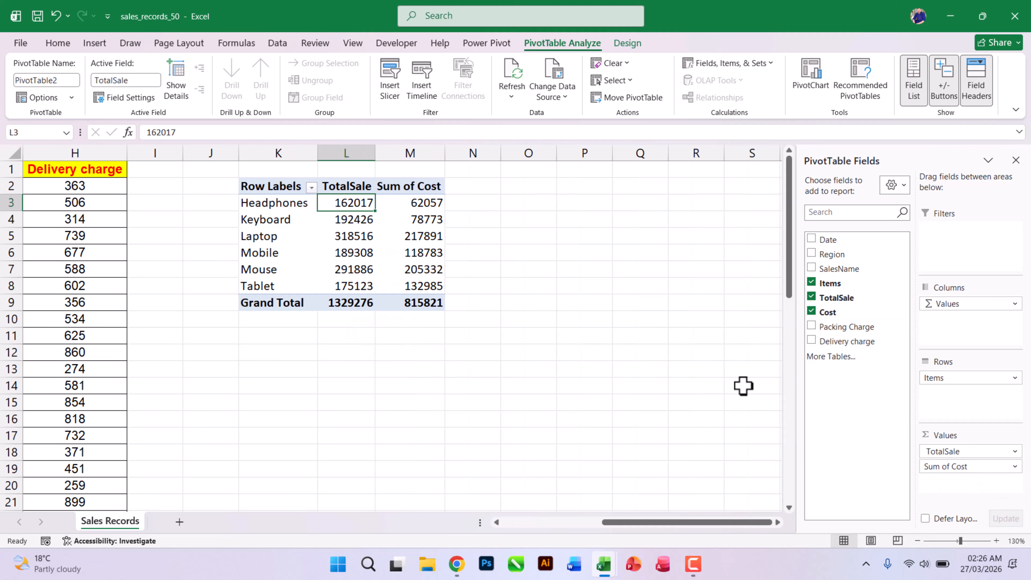
click(404, 188)
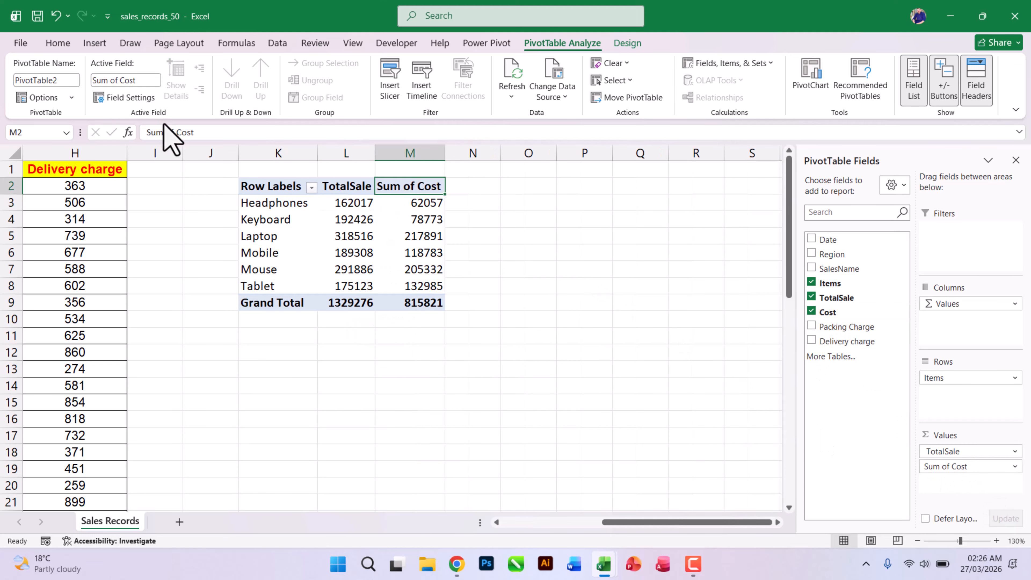
click(172, 132)
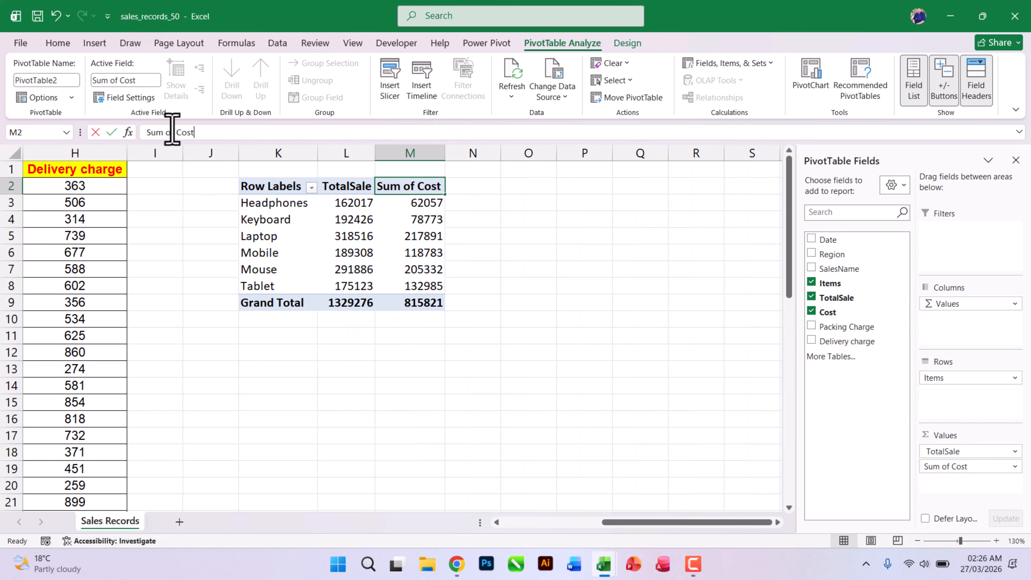
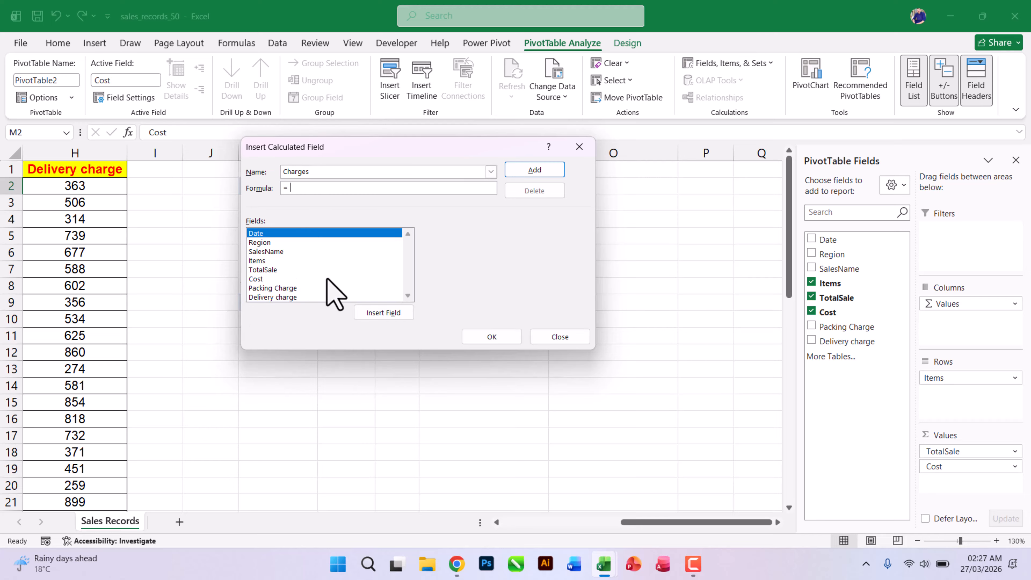
Step: Add the calculated field Charges with the formula = 'Packing Charge'+ 'Delivery charge' to the PivotTable
click(272, 288)
click(383, 313)
text(+)
click(283, 297)
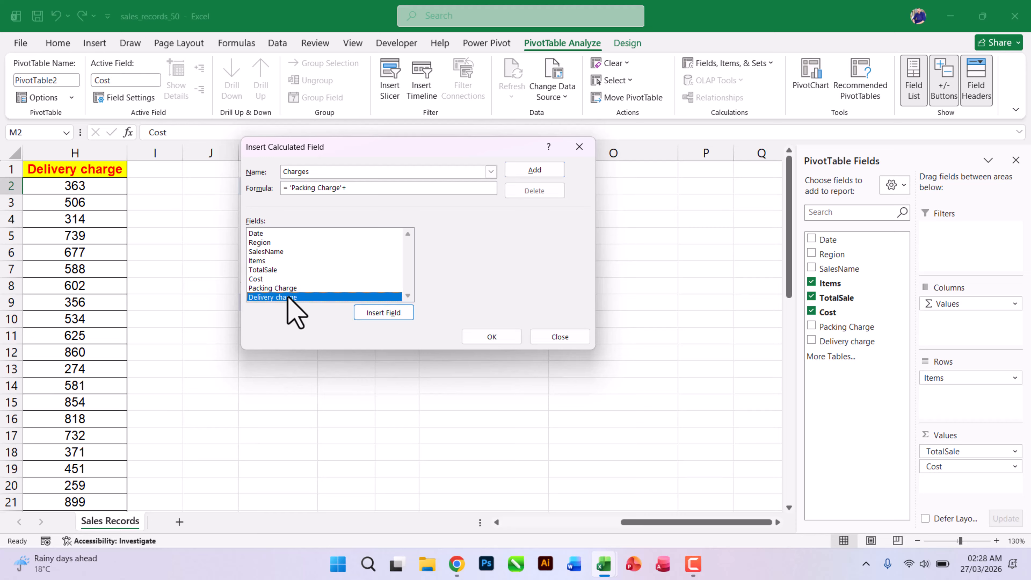
click(380, 313)
drag(406, 188, 277, 188)
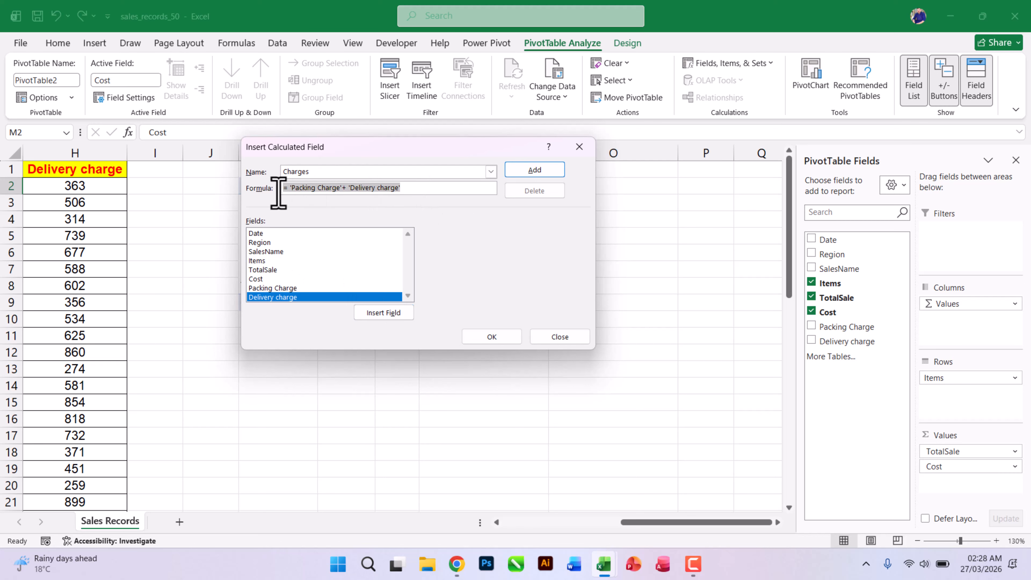
click(421, 191)
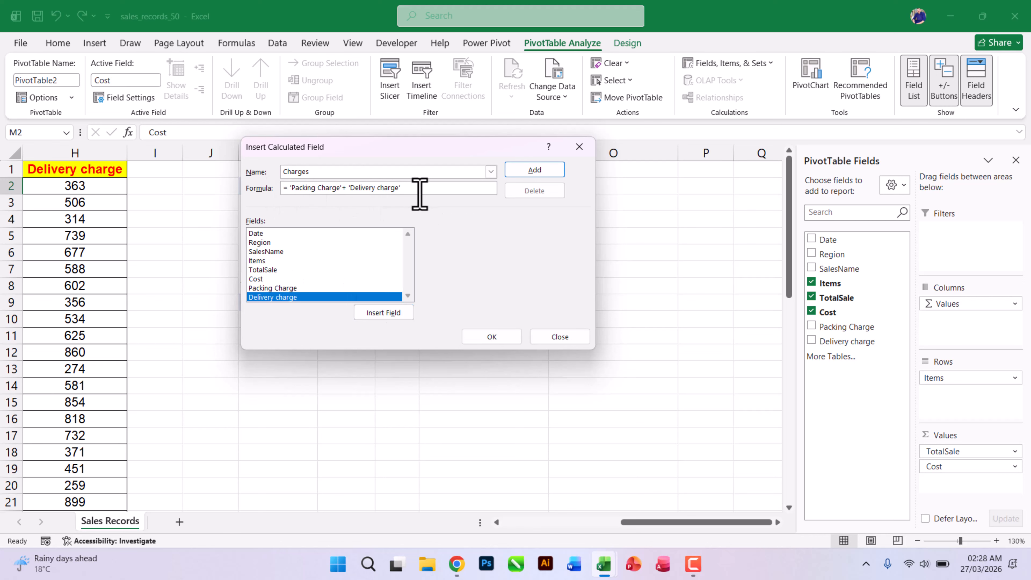
click(534, 169)
click(504, 337)
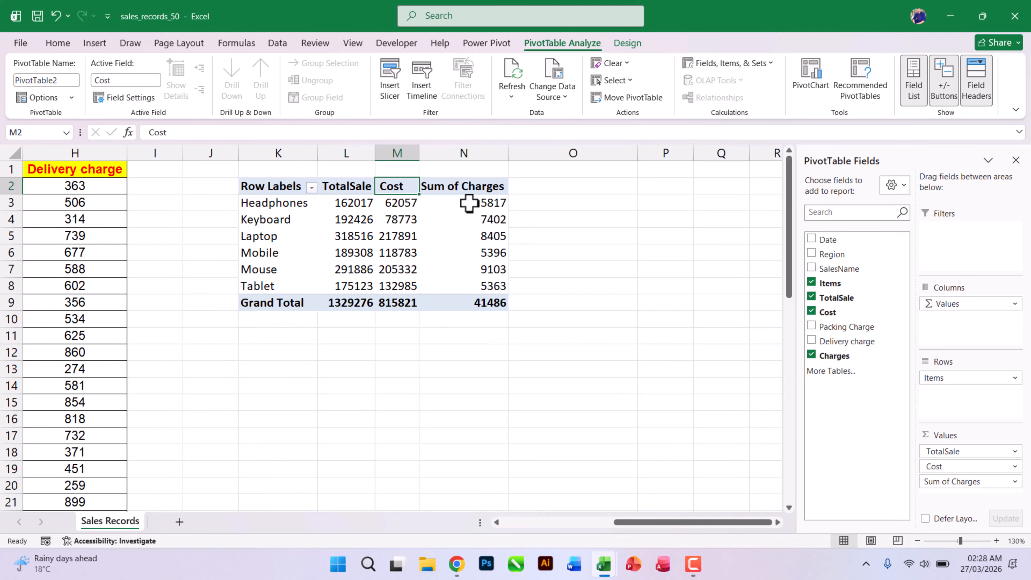
Step: Strip the "Sum of" prefix from the PivotTable heading in N2, leaving Charges with a leading space
click(458, 195)
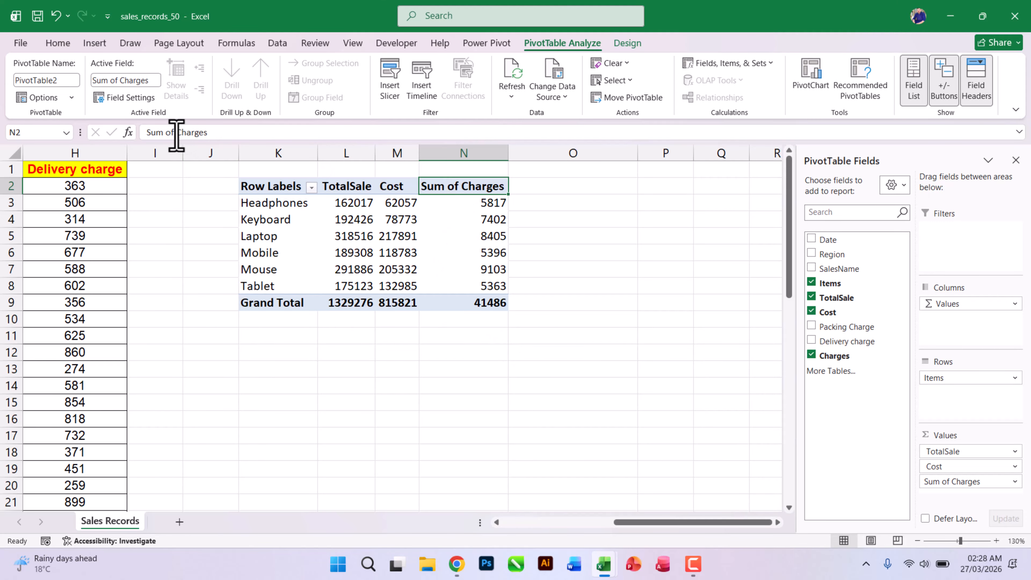
drag(175, 132, 81, 133)
key(Delete)
key(Return)
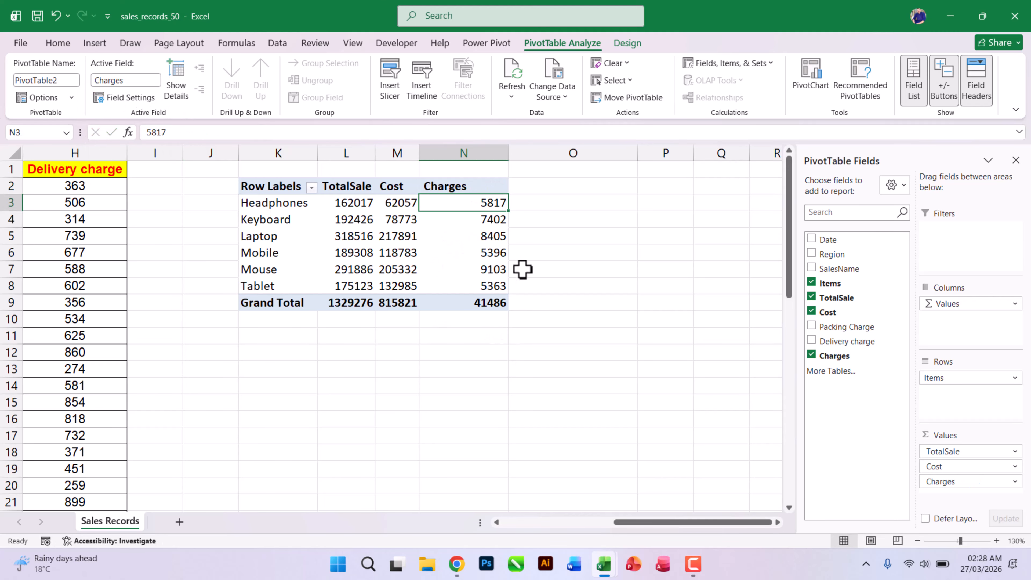
Step: Put "Net" in front of the Charges heading in N2 so it reads Net Charges
mouse_move(462, 270)
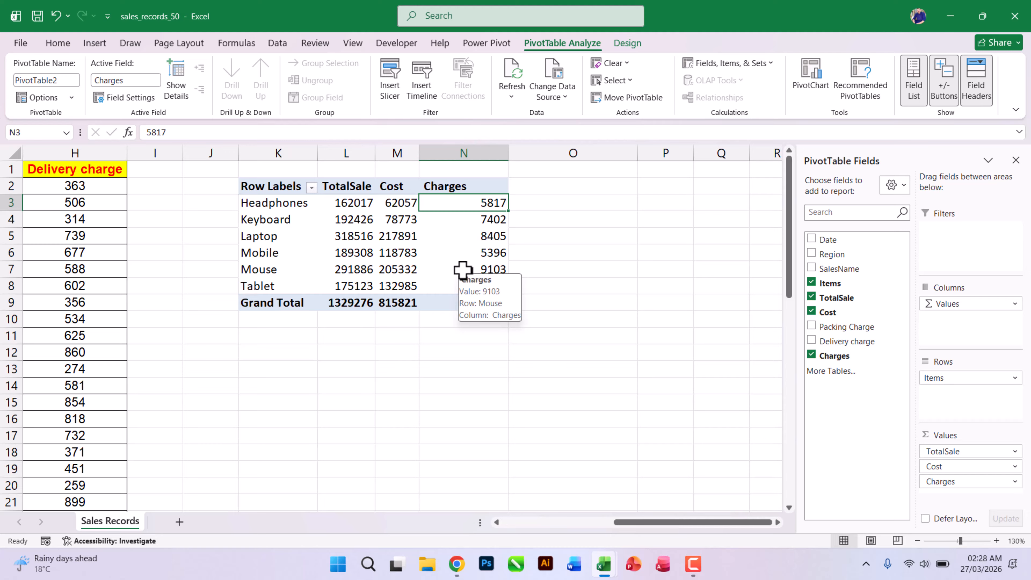
click(475, 186)
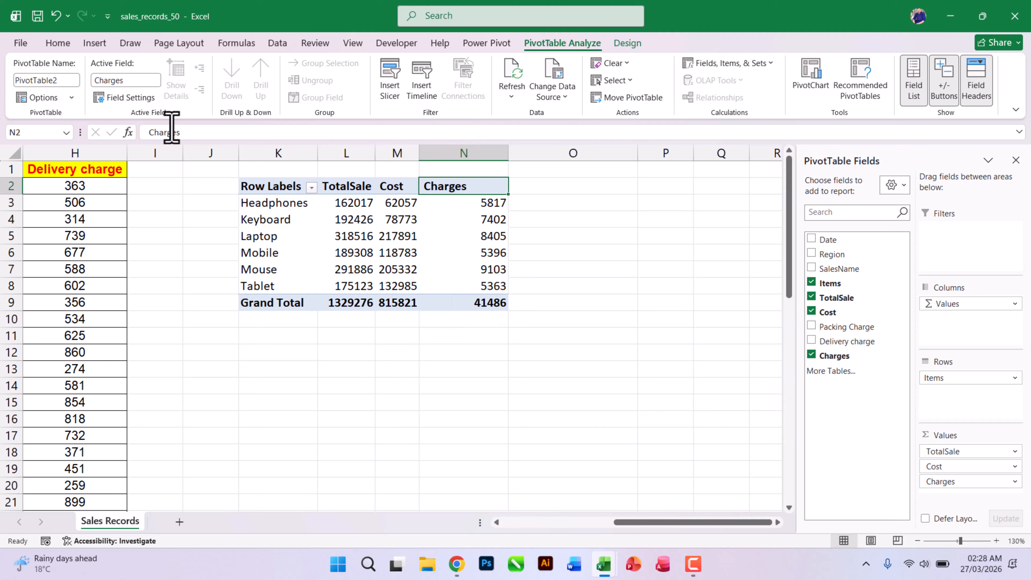
click(146, 132)
text(Net)
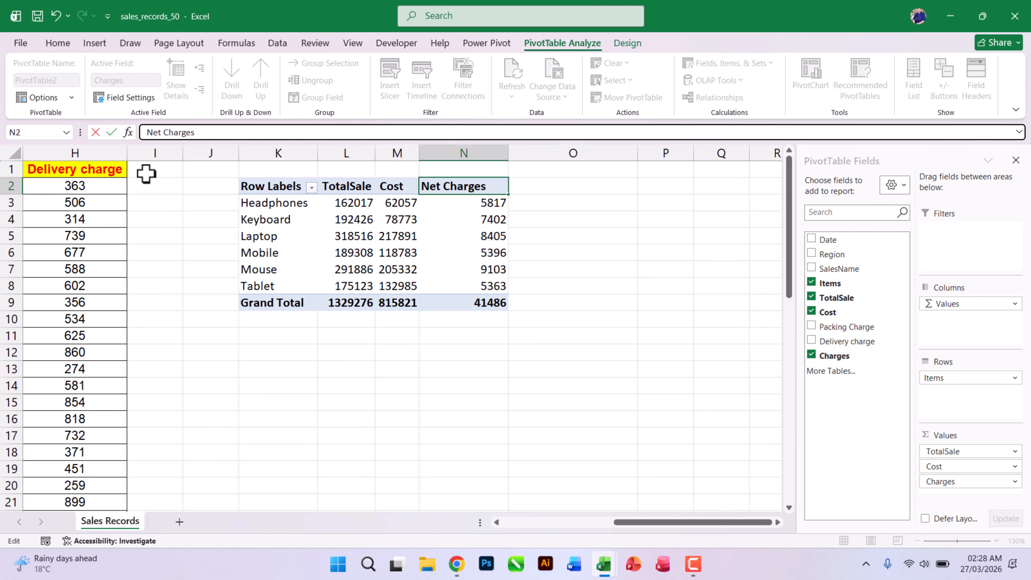
key(Return)
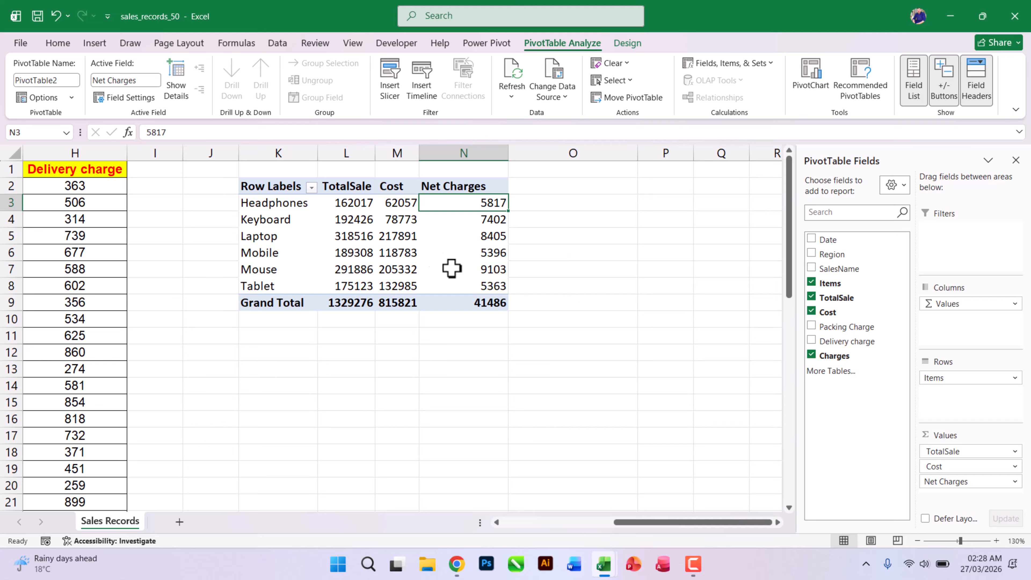
Step: Start a new calculated field for the sales PivotTable and name it TakeHome
click(471, 188)
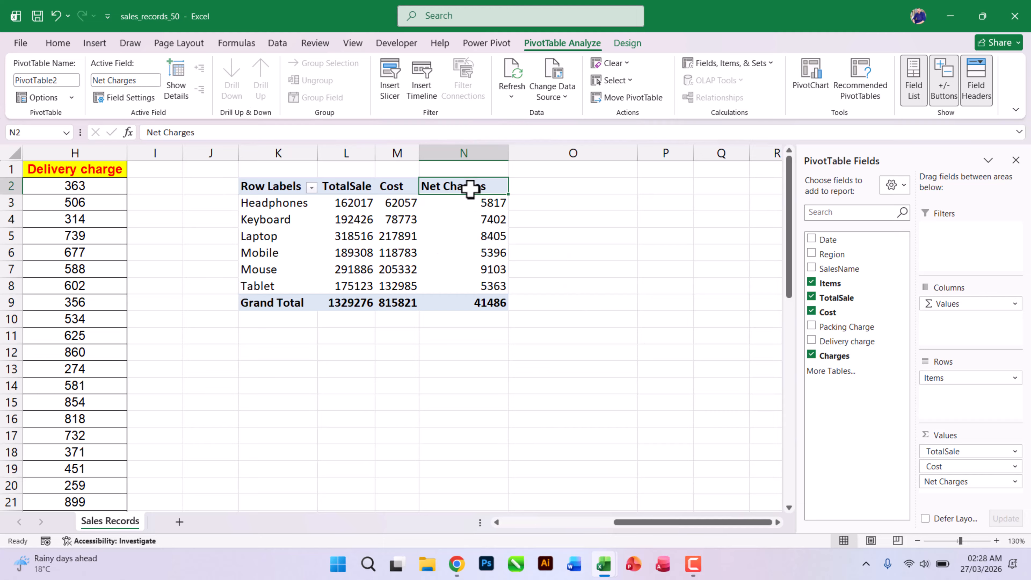
click(728, 63)
click(731, 81)
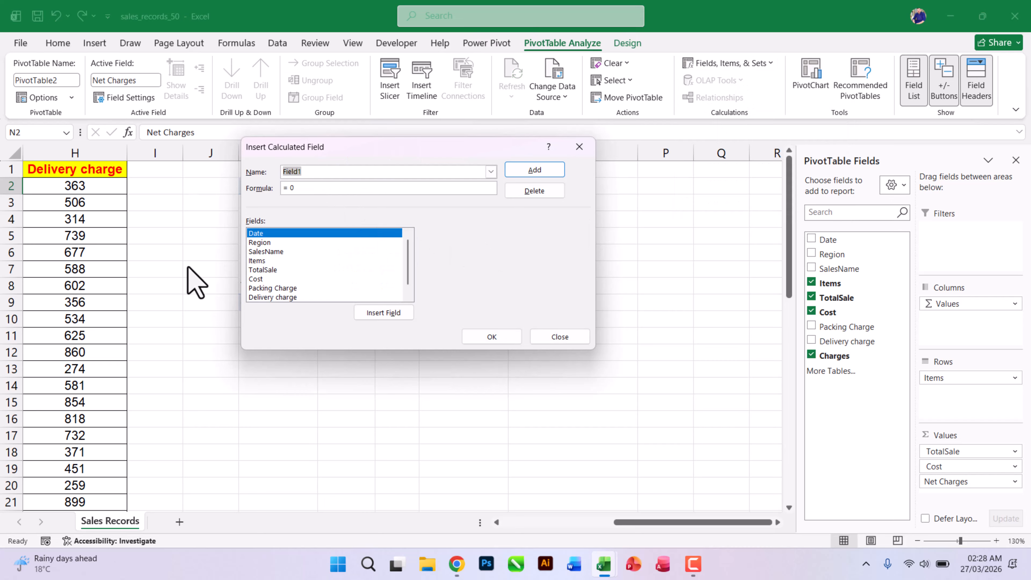
text(P)
key(BackSpace)
text(TakeHome)
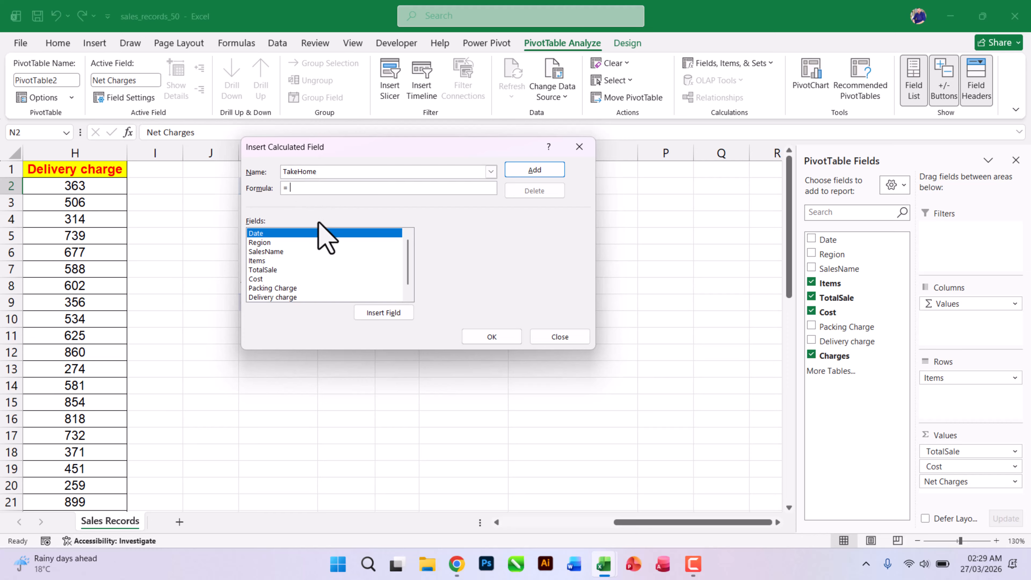
Step: Set the TakeHome formula to = TotalSale- Cost- Charges and add the calculated field to the PivotTable
scroll(288, 286, down, 1)
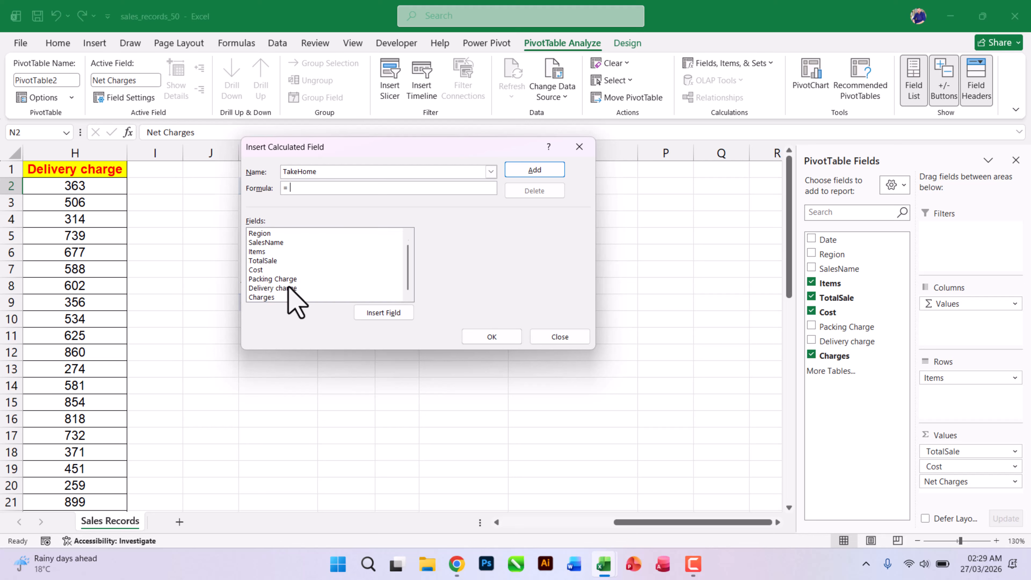
click(275, 260)
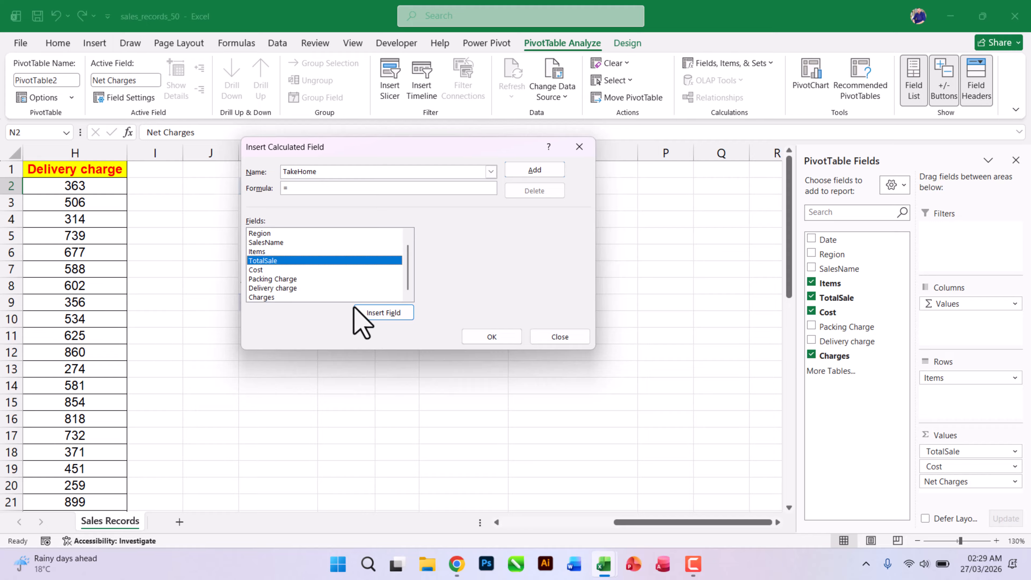
click(388, 312)
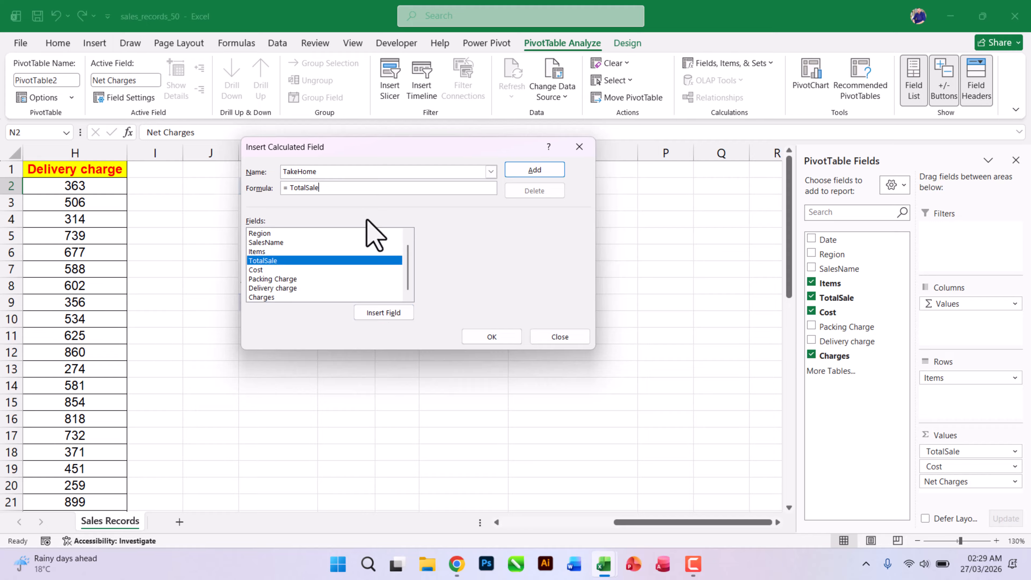
text(-)
click(260, 269)
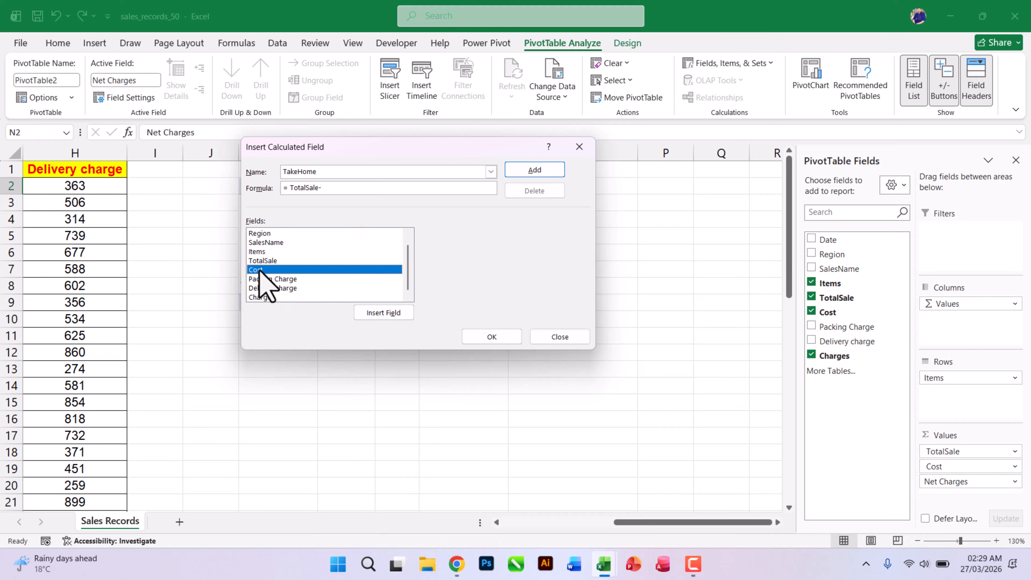
click(369, 315)
text(-)
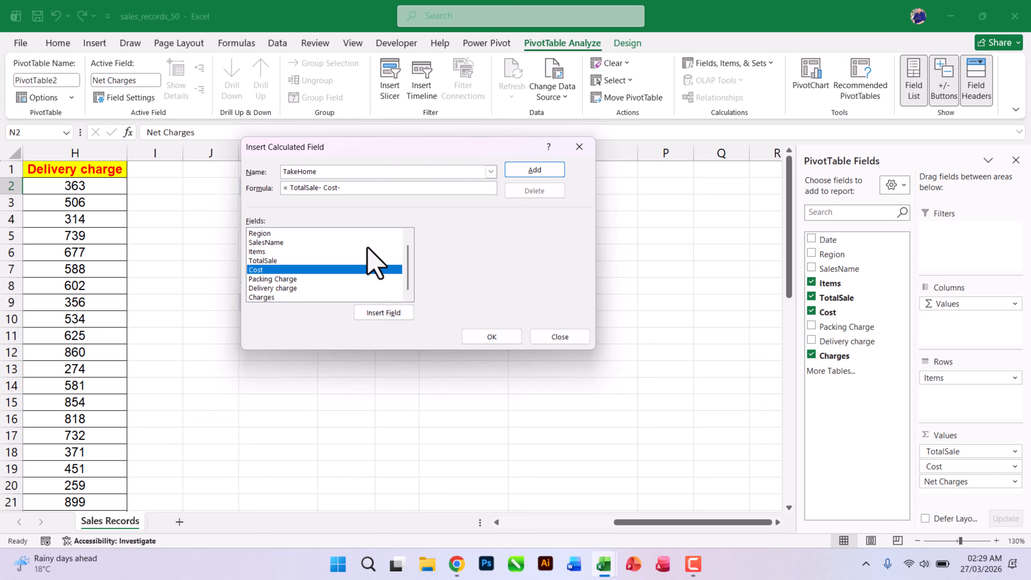
click(266, 297)
click(384, 312)
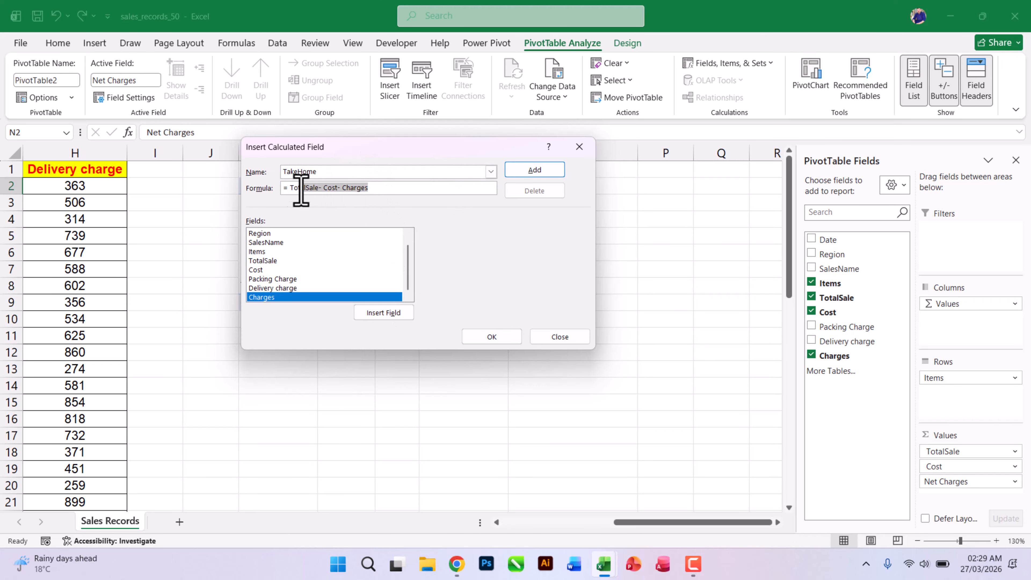
click(552, 170)
click(497, 339)
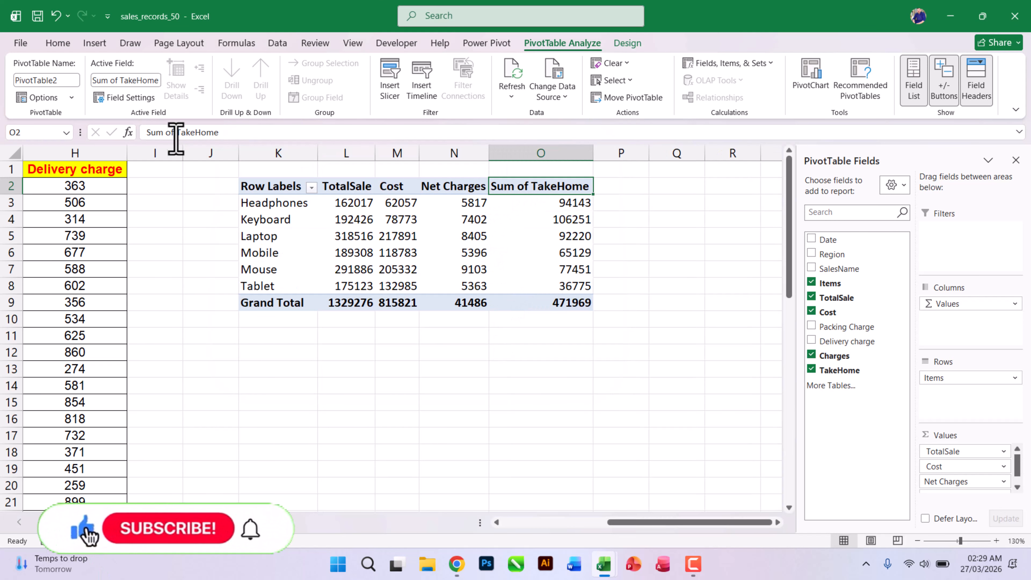
Step: Strip the "Sum of" prefix from the PivotTable heading in O2, leaving TakeHome with a leading space
drag(174, 132, 147, 132)
key(BackSpace)
key(Return)
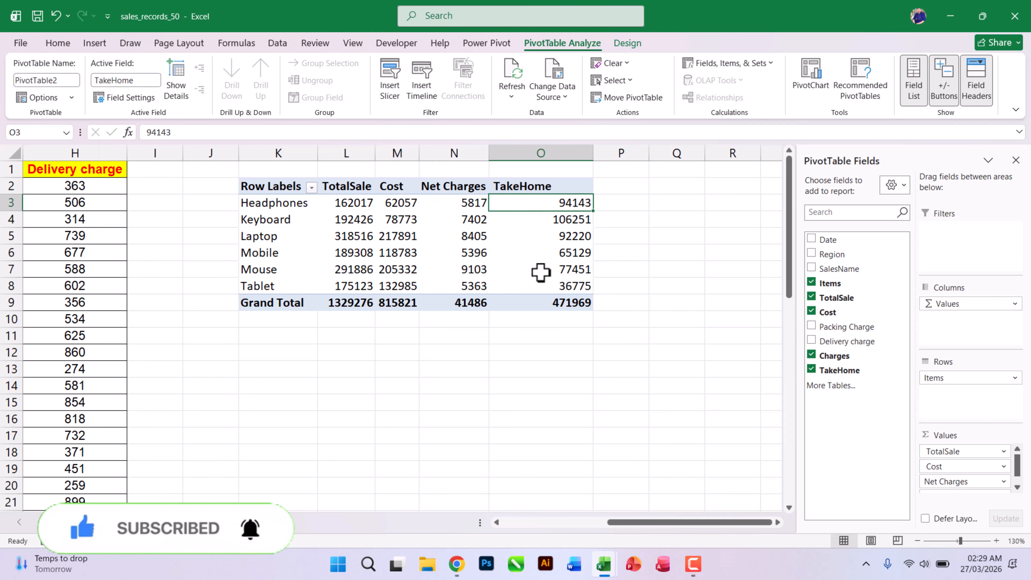
Step: Center the contents of columns L to O, from TotalSale to TakeHome
drag(346, 153, 548, 155)
click(309, 89)
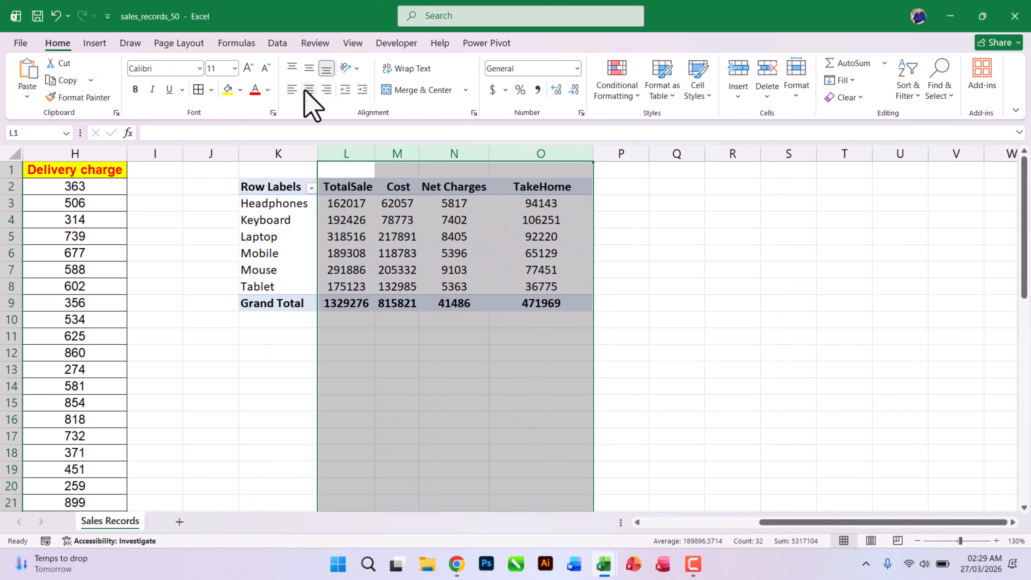
click(504, 243)
click(524, 270)
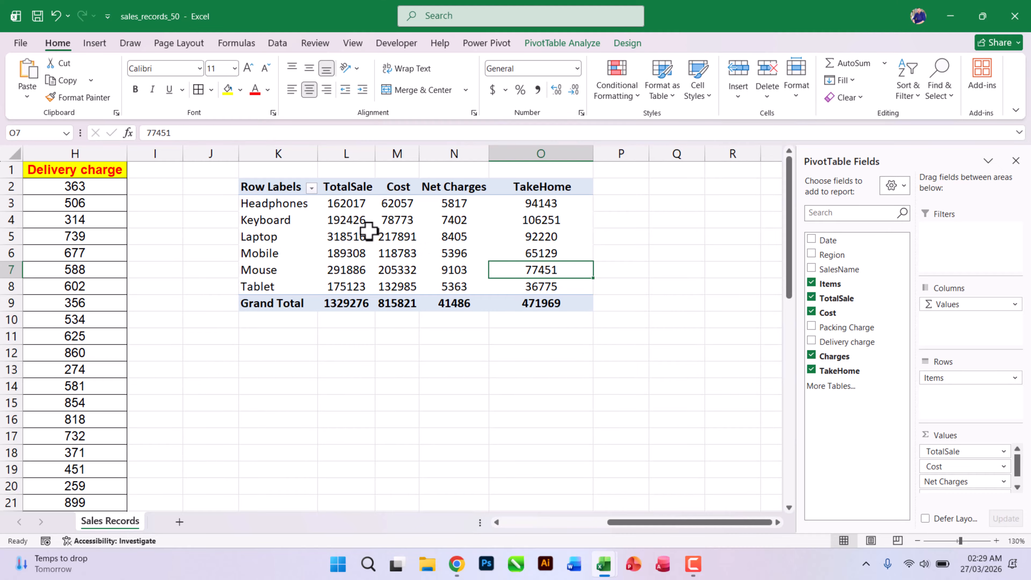
Step: Review the TotalSale, Cost and Net Charges values against the TakeHome values for each item in the PivotTable
click(357, 227)
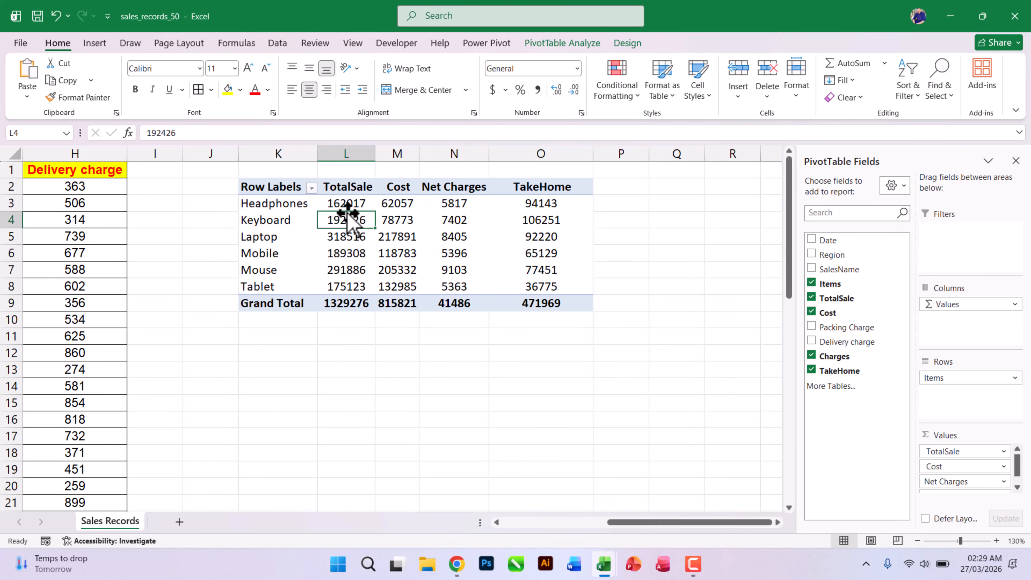
drag(341, 201, 341, 272)
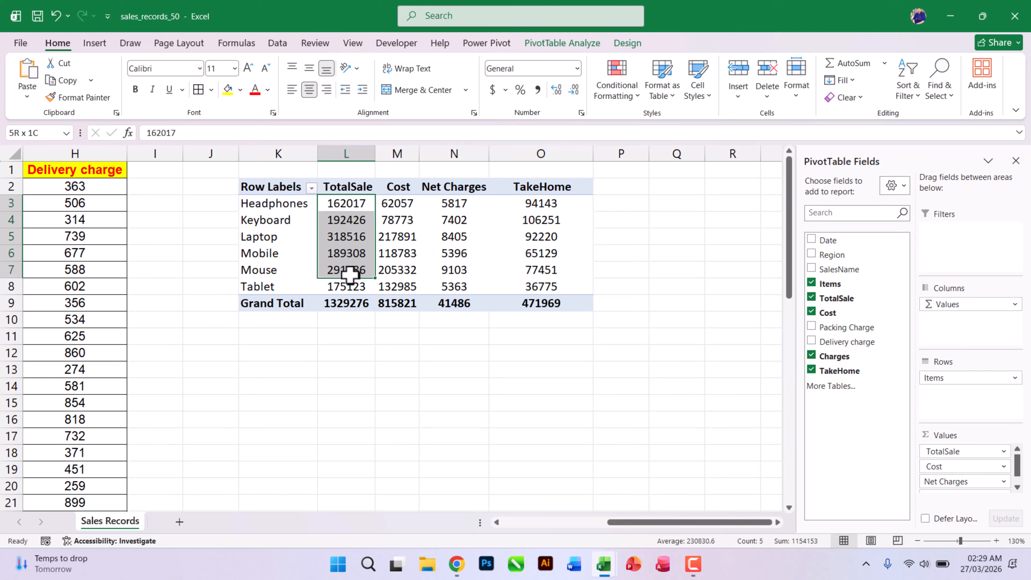
click(397, 209)
drag(397, 211, 403, 272)
drag(454, 201, 453, 255)
click(450, 234)
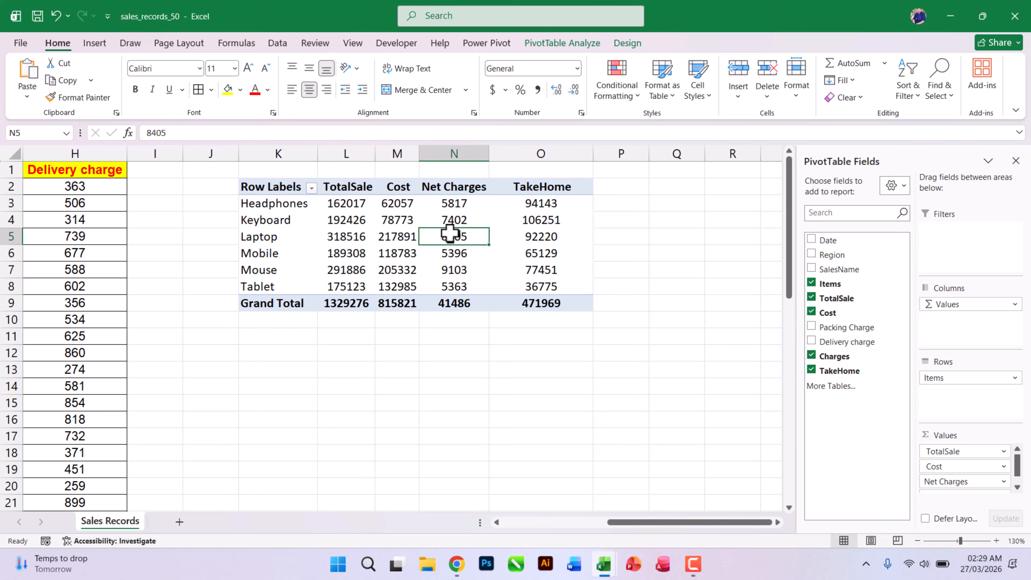
click(517, 204)
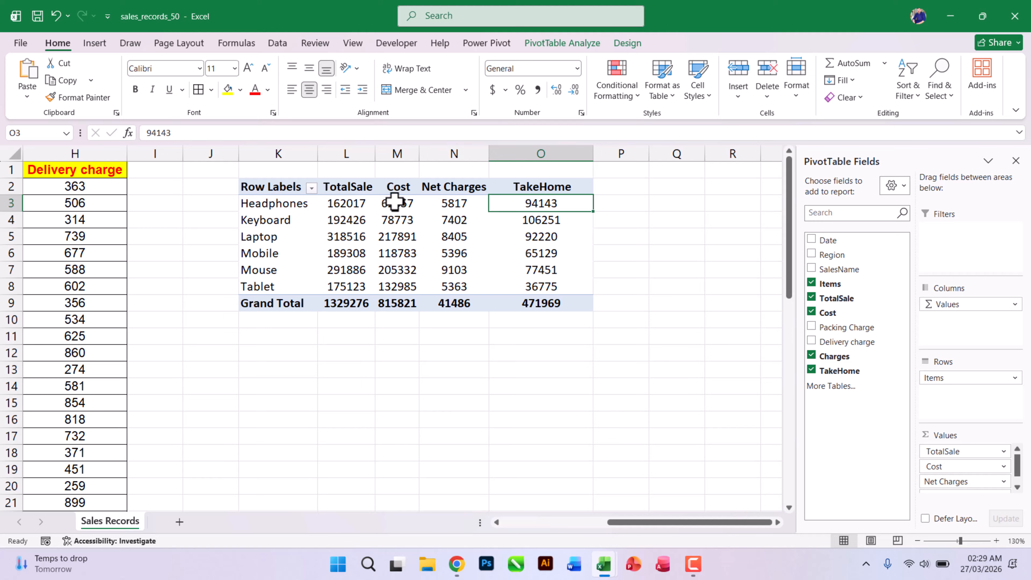
drag(527, 207, 533, 281)
click(526, 206)
click(510, 252)
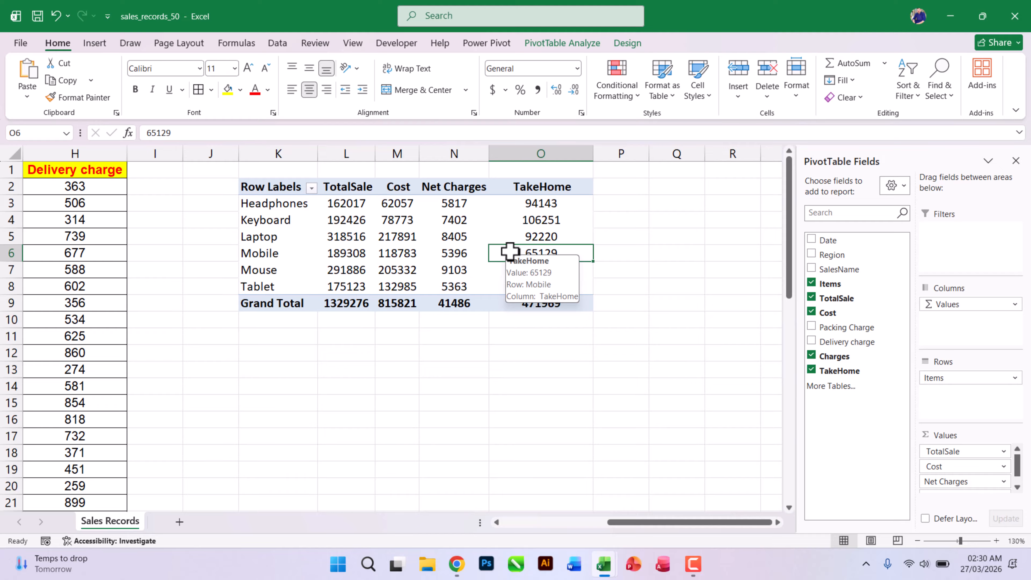
click(433, 228)
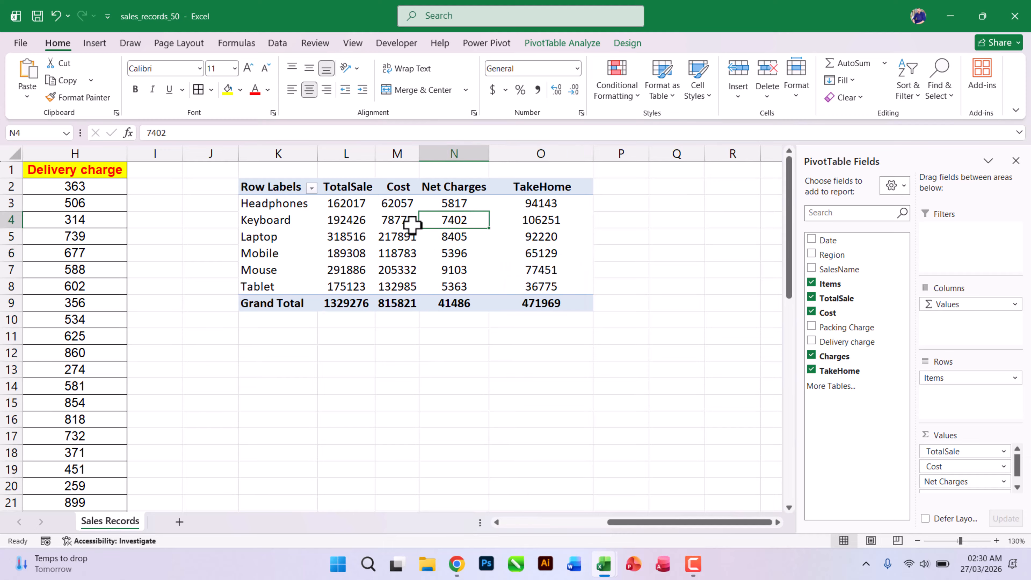
click(354, 237)
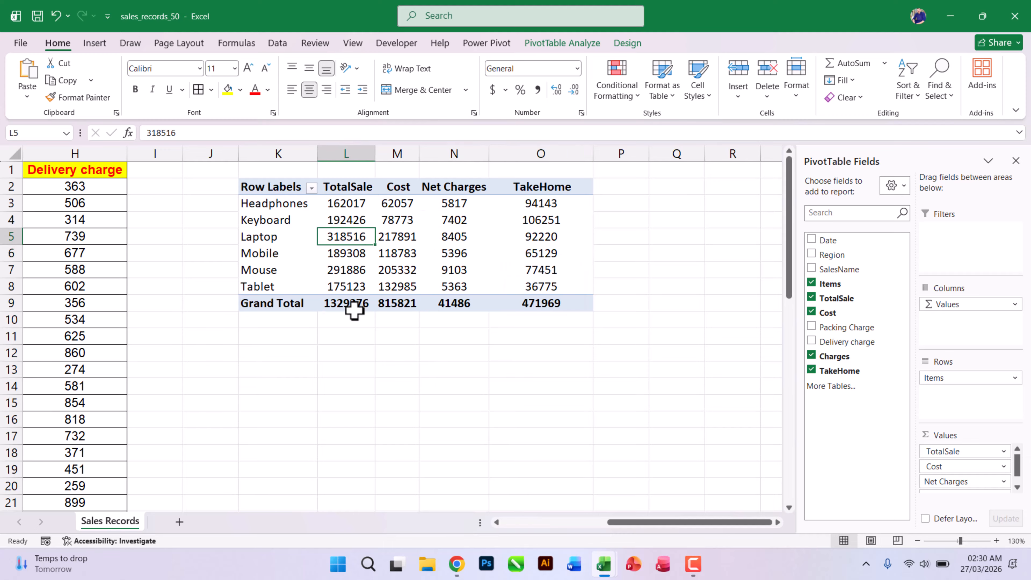
click(492, 255)
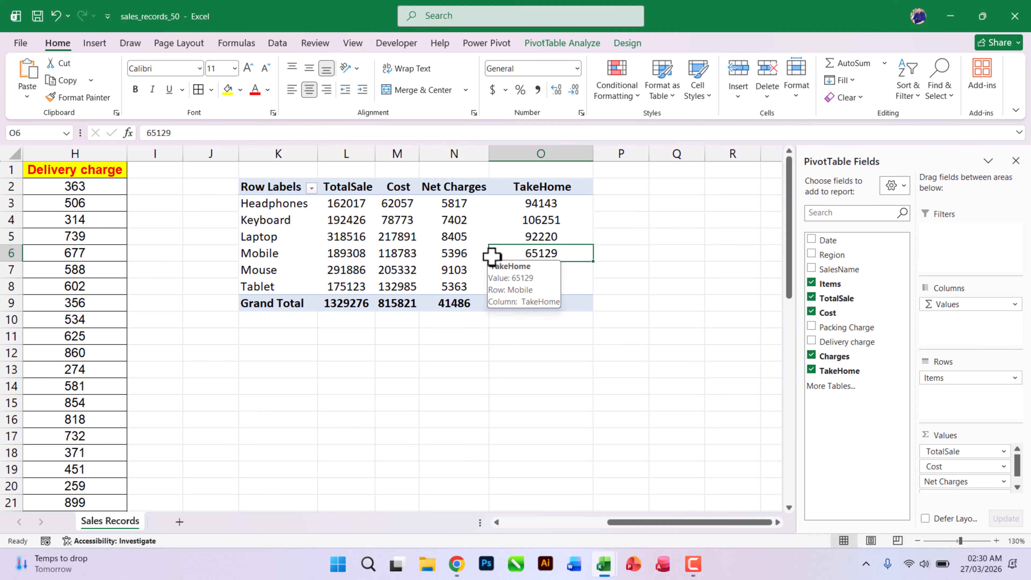
Step: Switch to the stock_investments_50 workbook and select a cell in its InvestAmount data
mouse_move(603, 564)
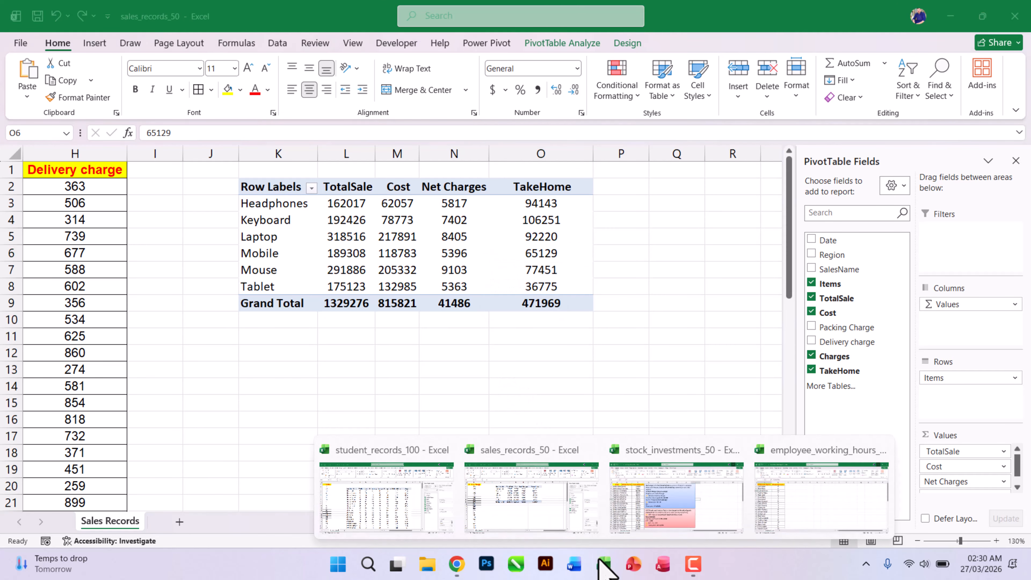
click(684, 523)
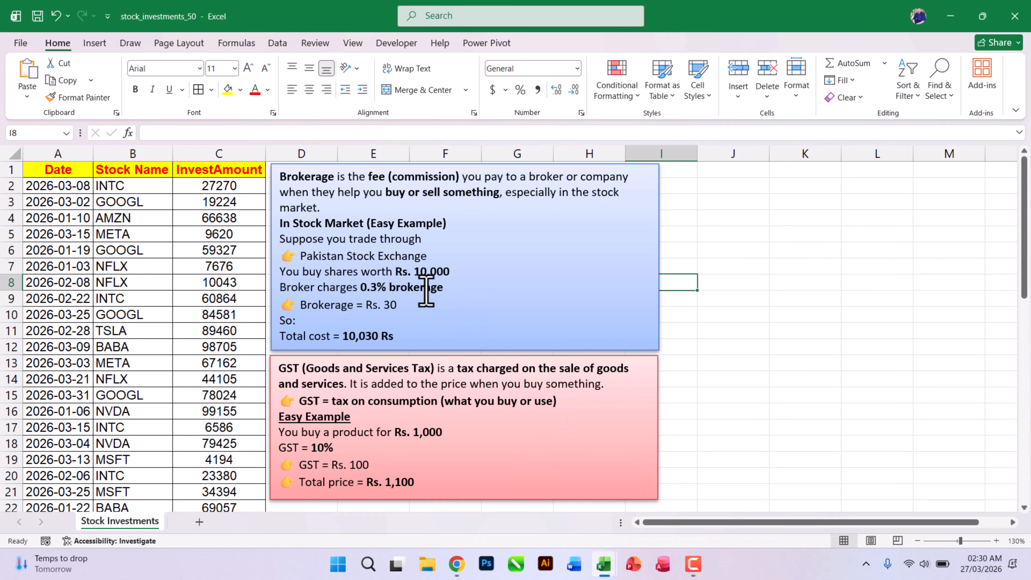
click(188, 215)
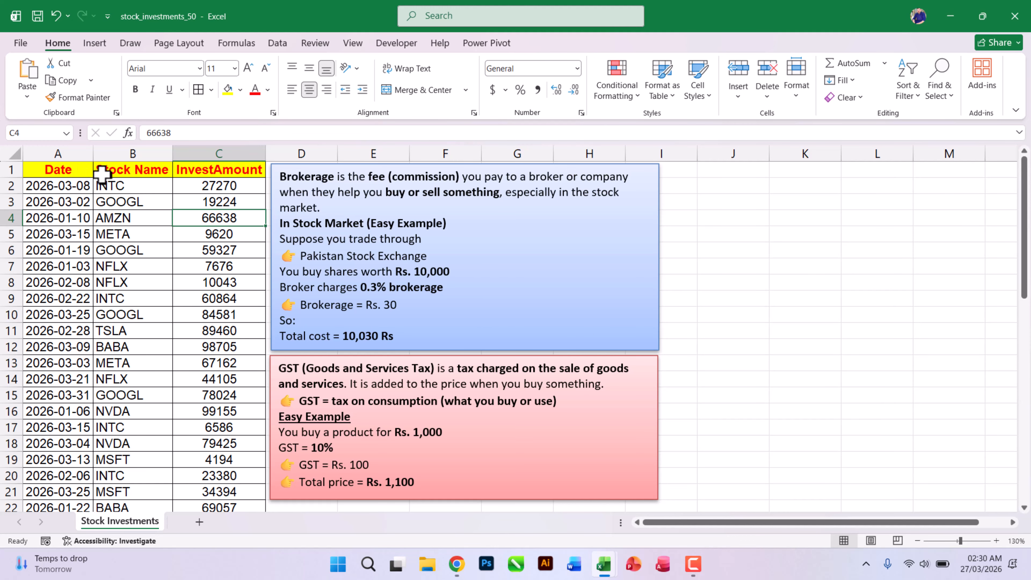
Step: Examine the Stock Name, InvestAmount and Date columns of the Stock Investments sheet
drag(105, 185, 103, 269)
click(109, 217)
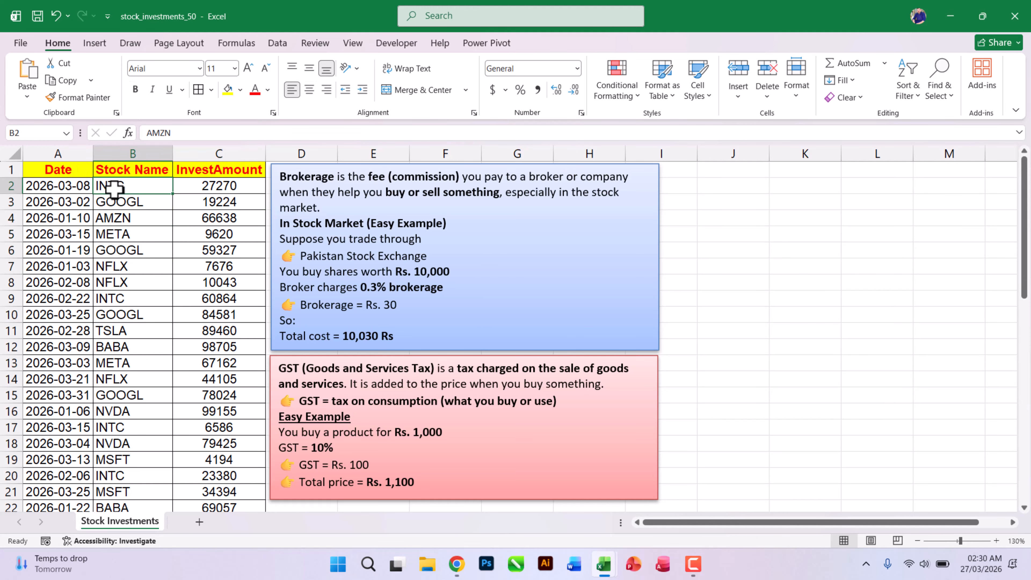
drag(110, 184, 115, 315)
click(119, 249)
drag(193, 185, 201, 298)
click(202, 235)
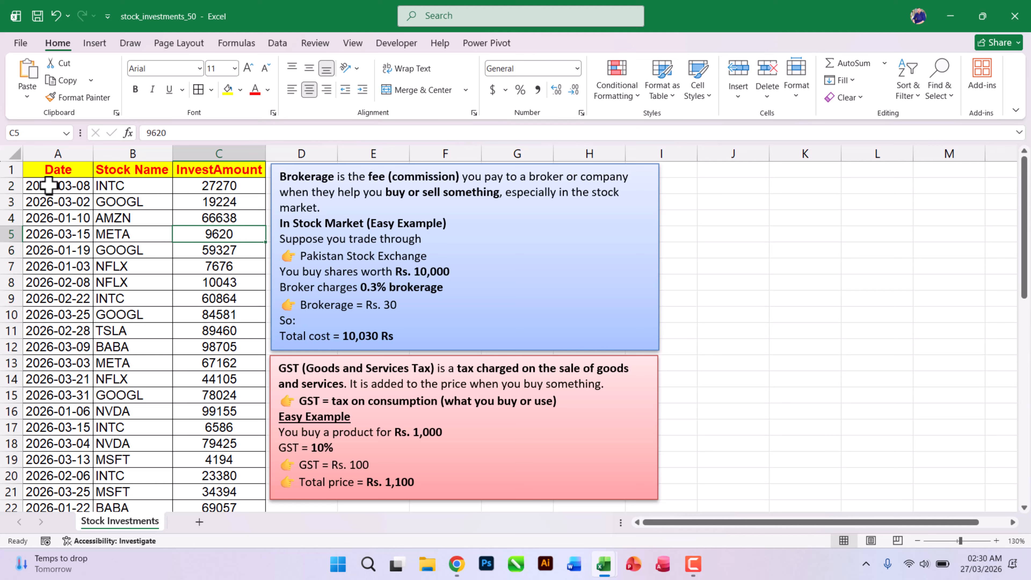
drag(57, 185, 54, 300)
click(158, 219)
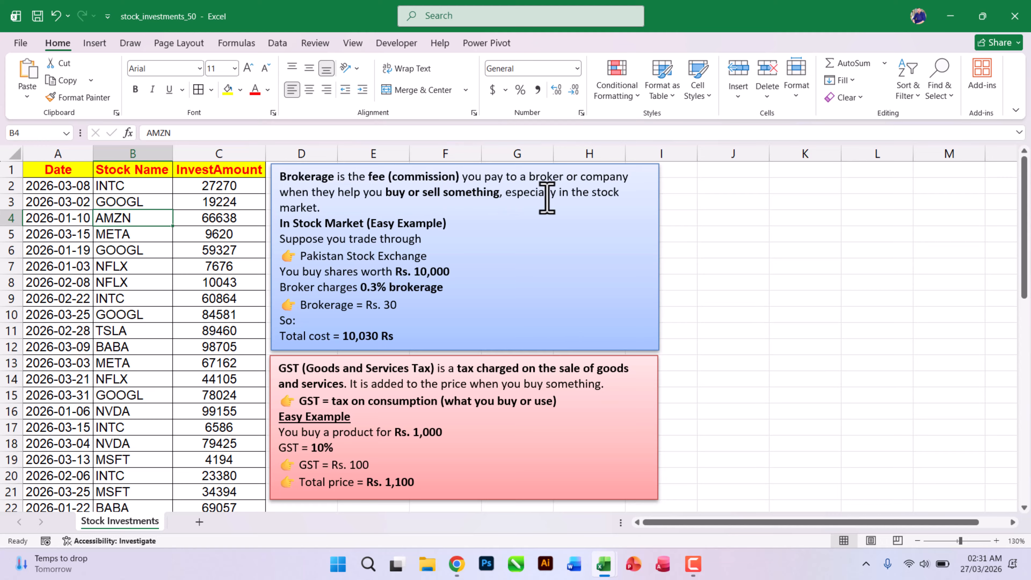
Step: Read the brokerage note on the sheet, following its stock market example from share purchase through broker charge to total cost
click(328, 207)
double_click(328, 207)
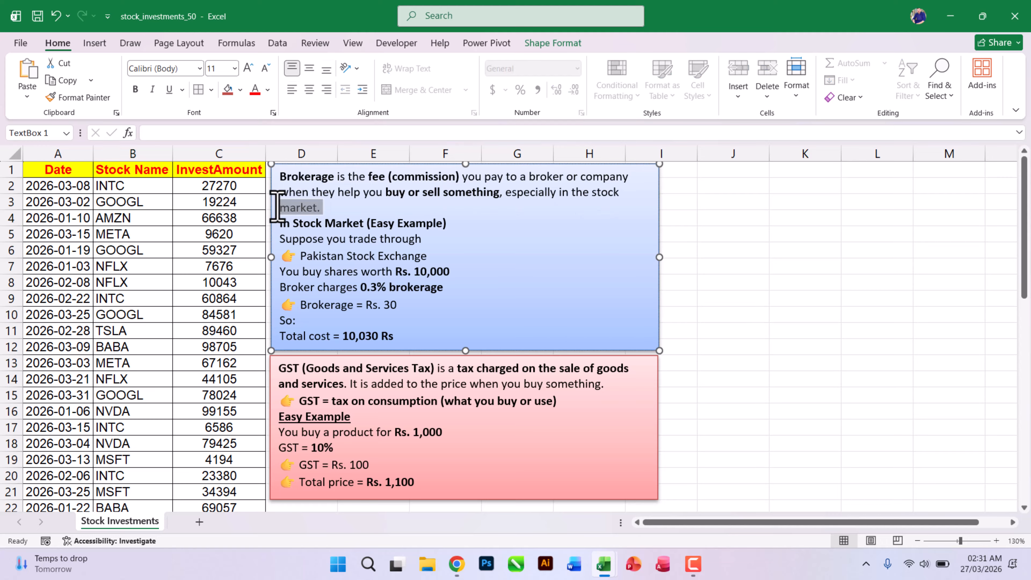
click(470, 208)
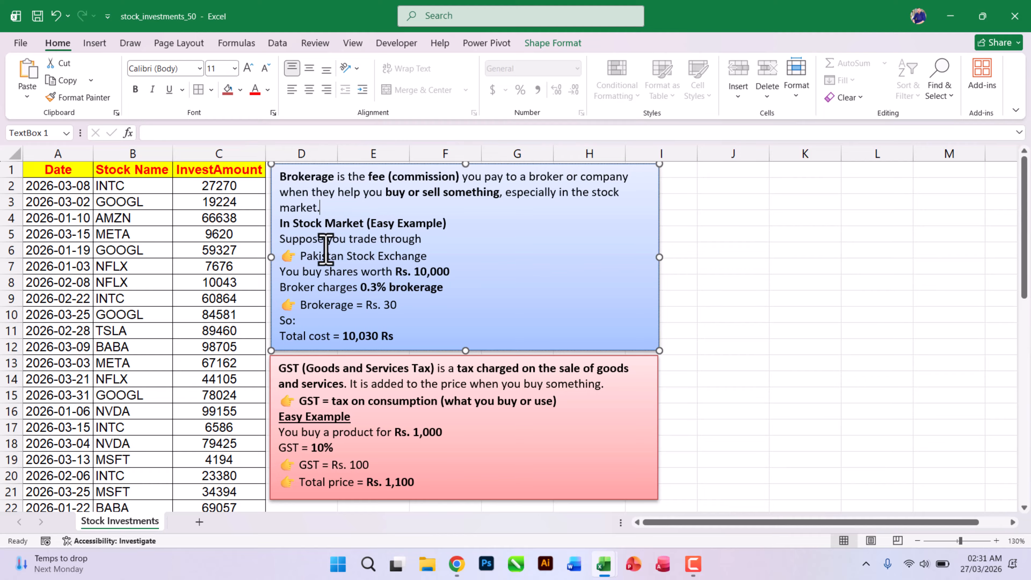
drag(282, 256, 449, 258)
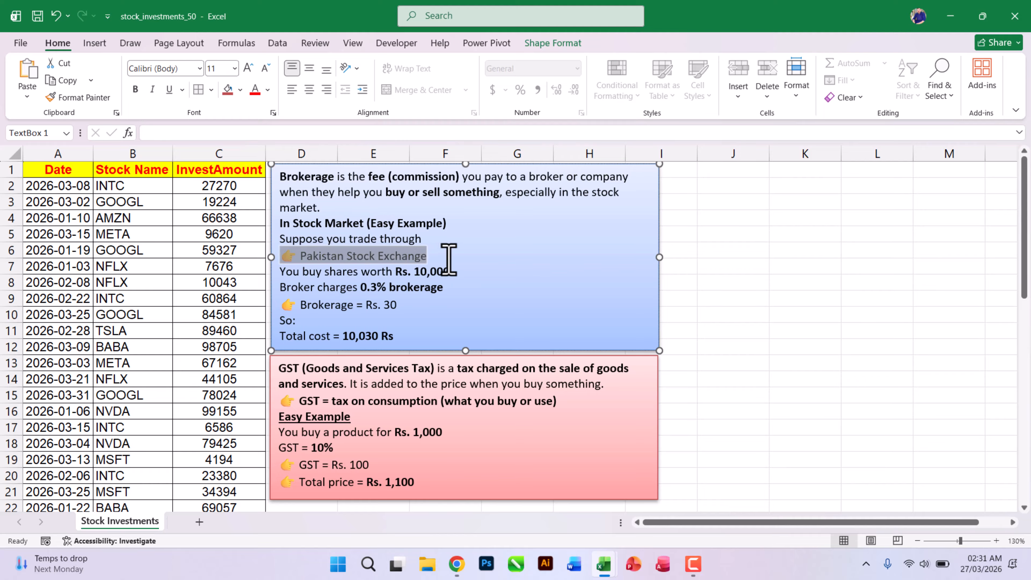
click(367, 258)
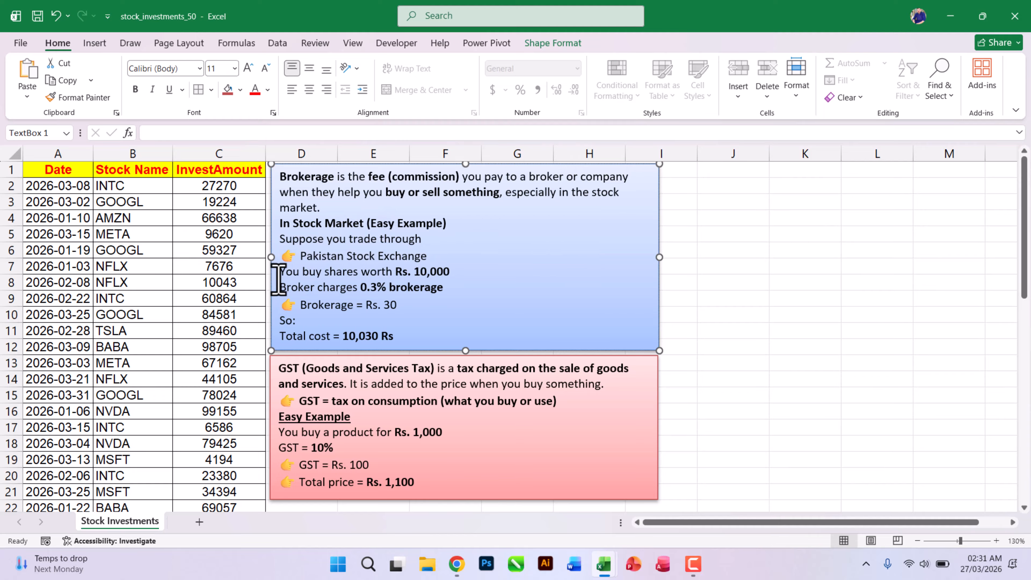
drag(279, 271, 443, 272)
click(419, 272)
click(444, 273)
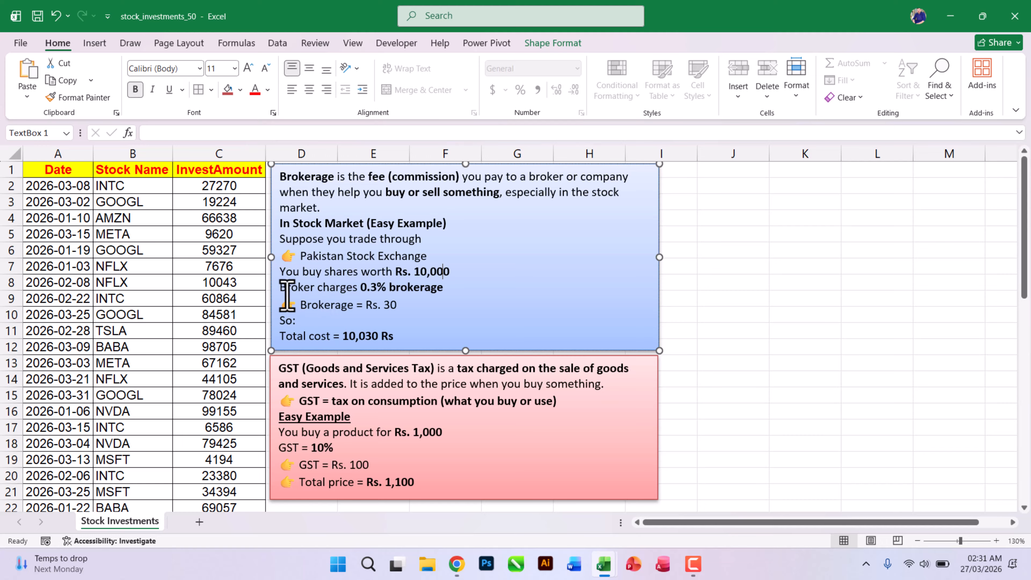
drag(281, 288, 421, 290)
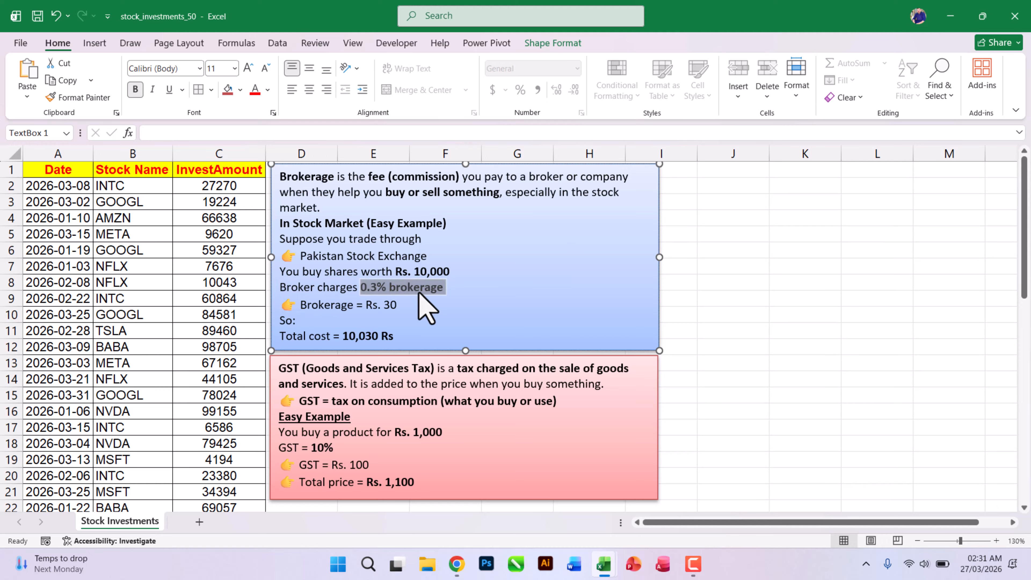
click(425, 288)
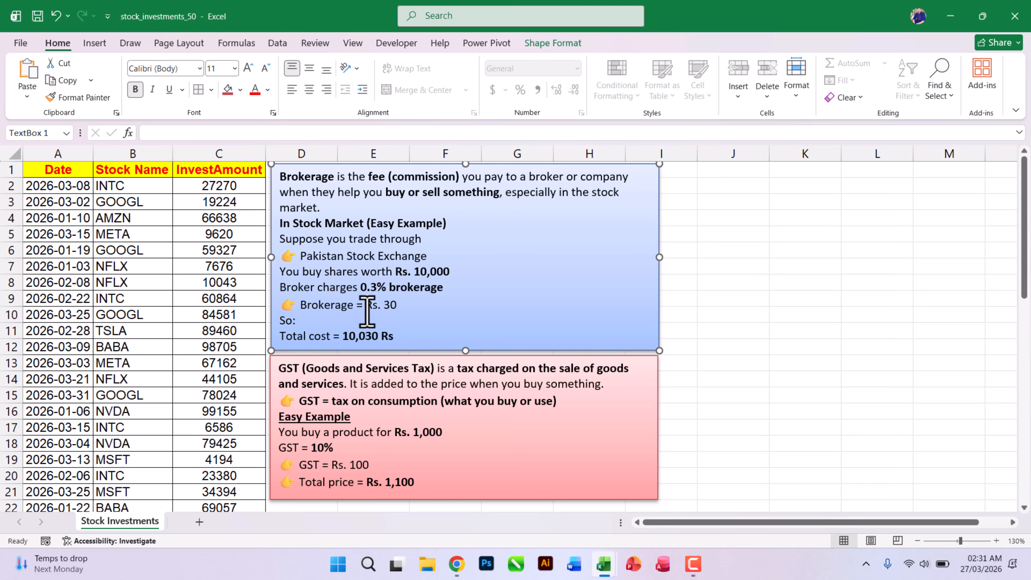
drag(378, 305, 391, 305)
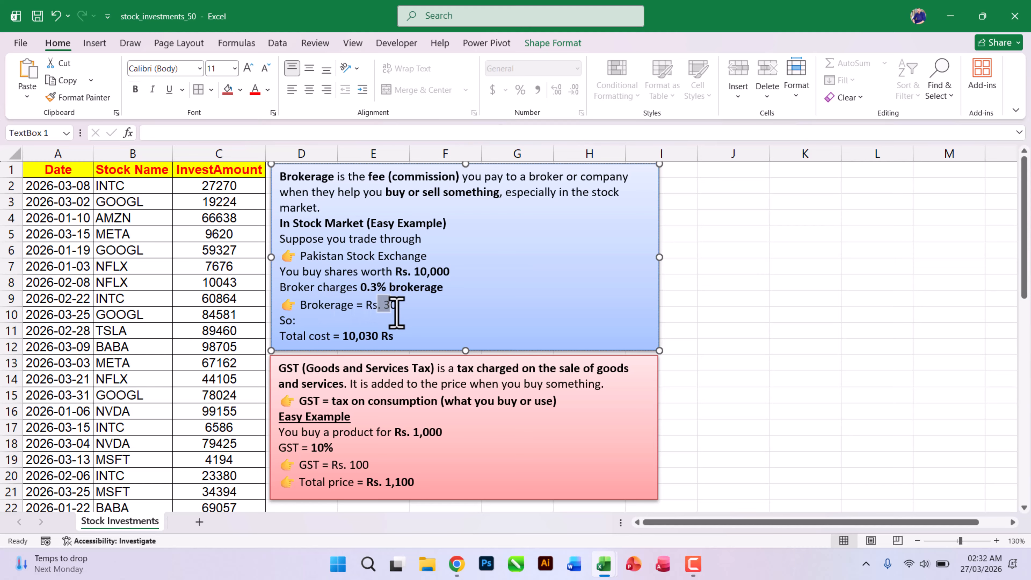
click(396, 312)
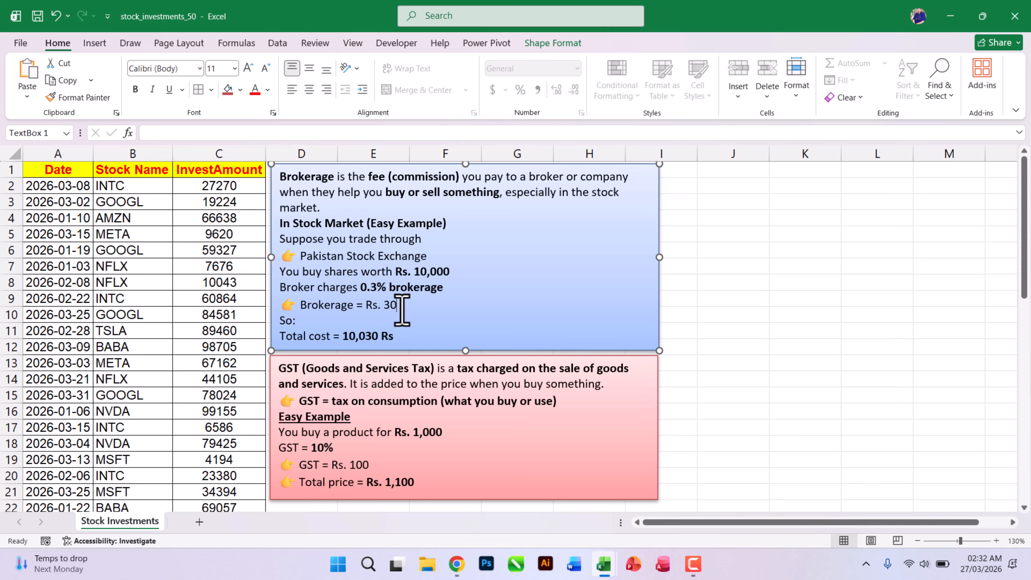
double_click(438, 271)
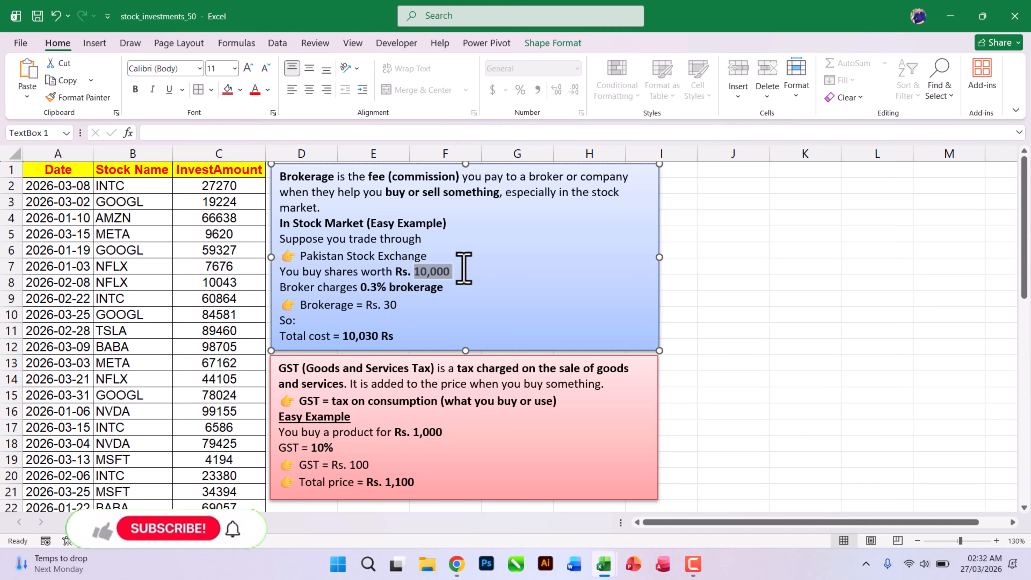
click(443, 271)
drag(364, 336, 376, 335)
click(388, 336)
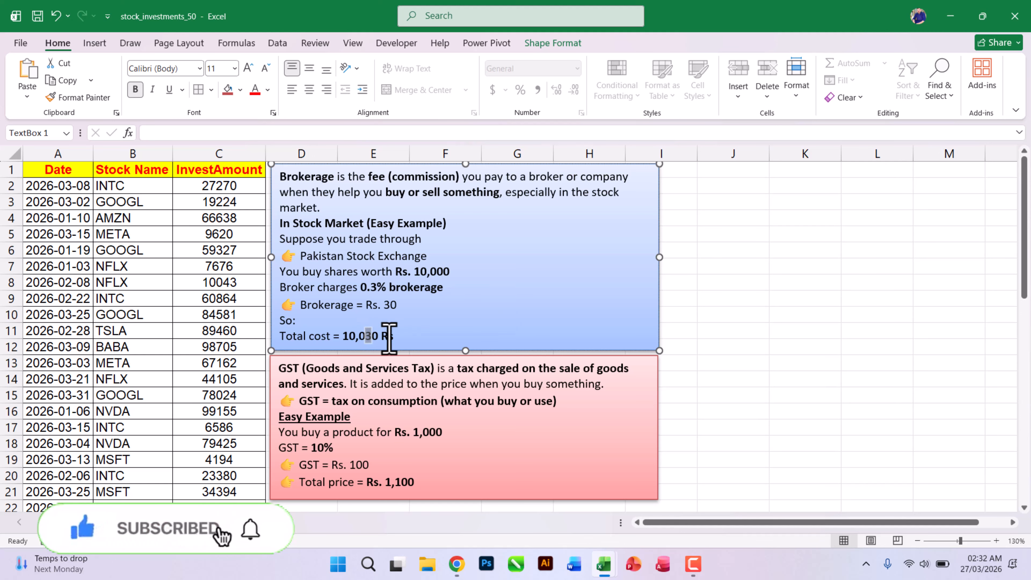
Step: Read the GST note's easy example, following the product price, GST rate, GST amount and total price
scroll(381, 384, down, 1)
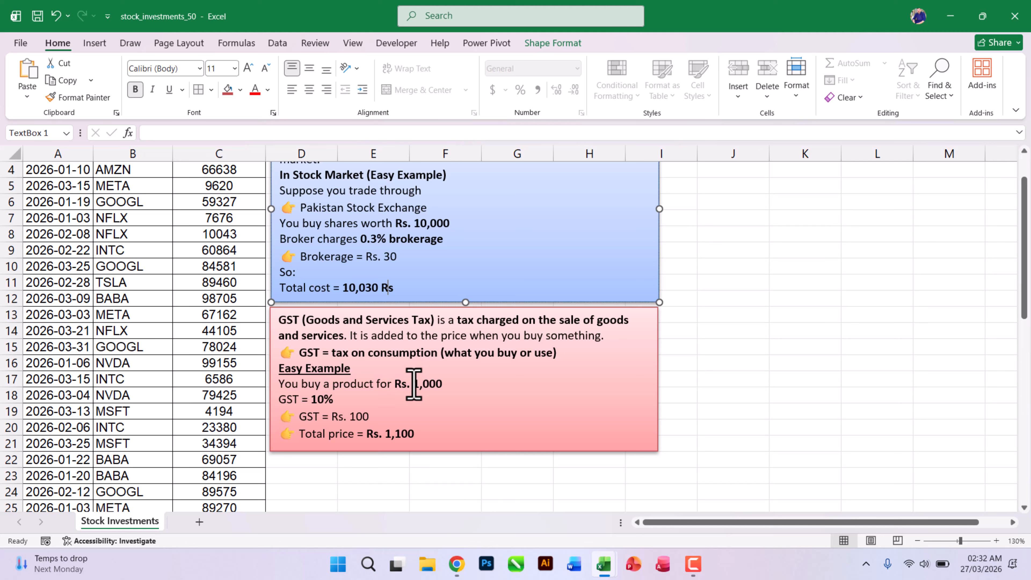
drag(411, 384, 444, 384)
click(437, 385)
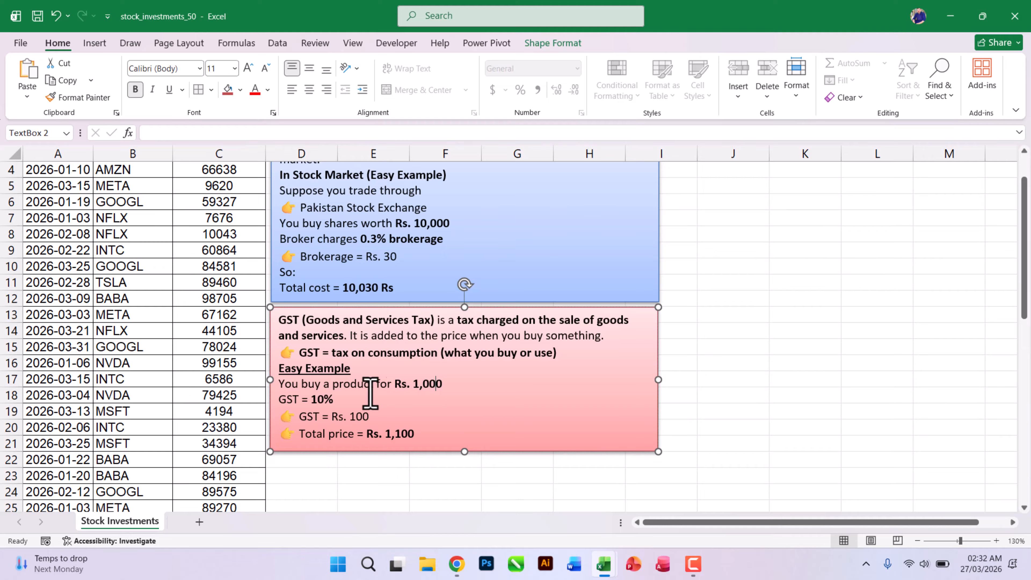
click(339, 398)
click(368, 417)
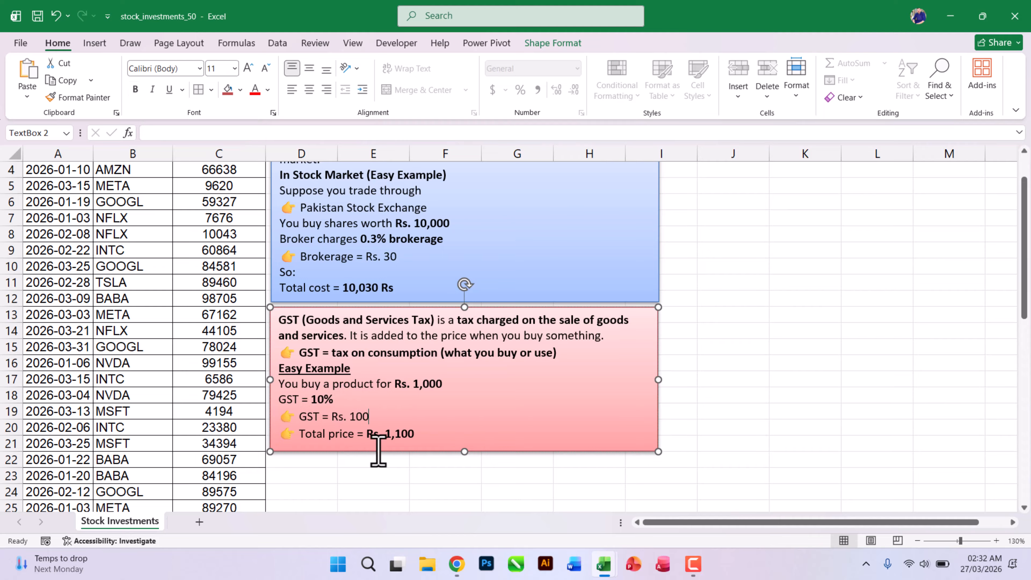
click(357, 453)
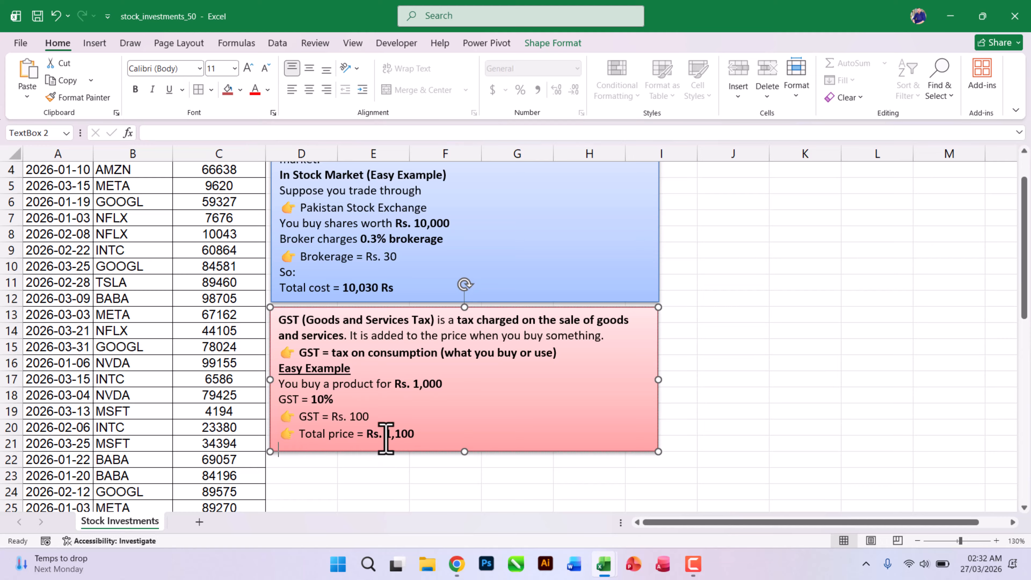
drag(385, 438, 417, 433)
click(411, 435)
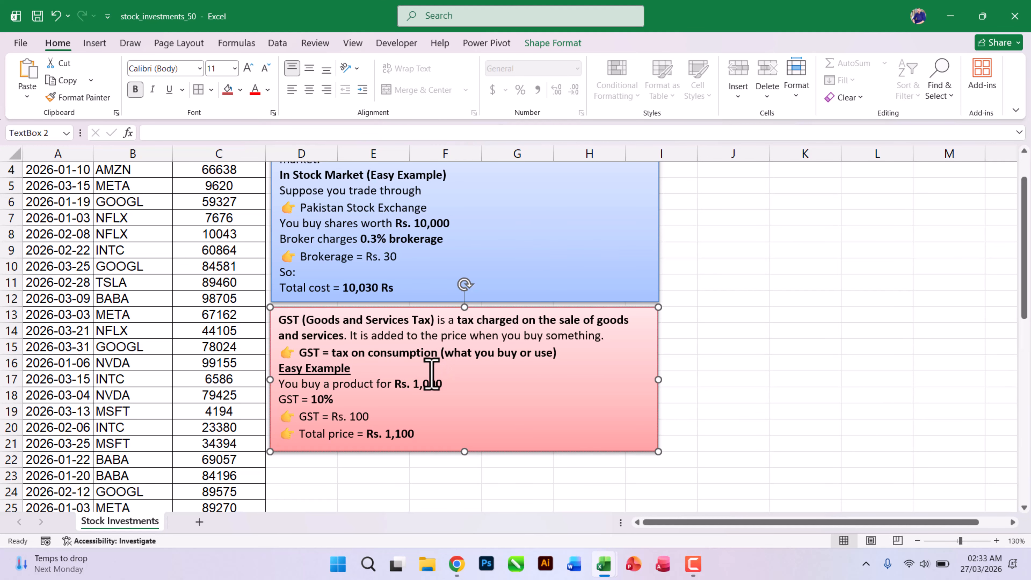
Step: Create a PivotTable from the stock data range A1:C51, placed on the existing worksheet at K2
scroll(428, 368, up, 1)
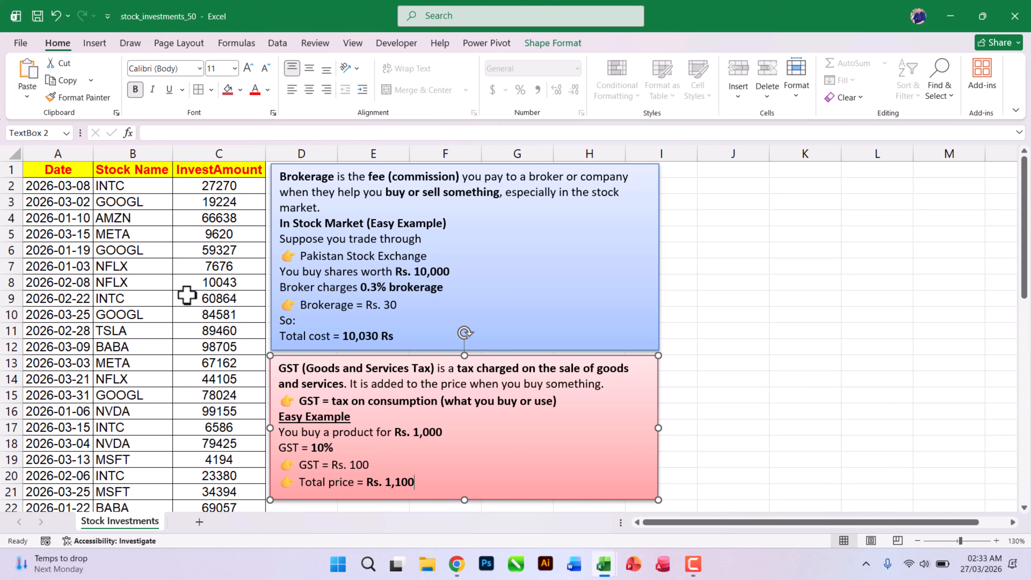
click(122, 186)
click(116, 213)
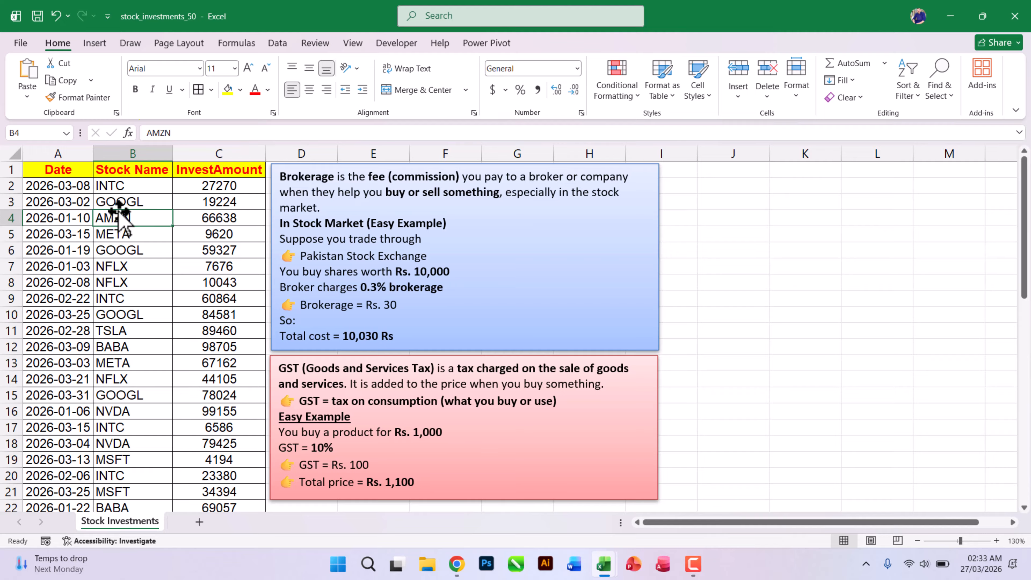
click(94, 43)
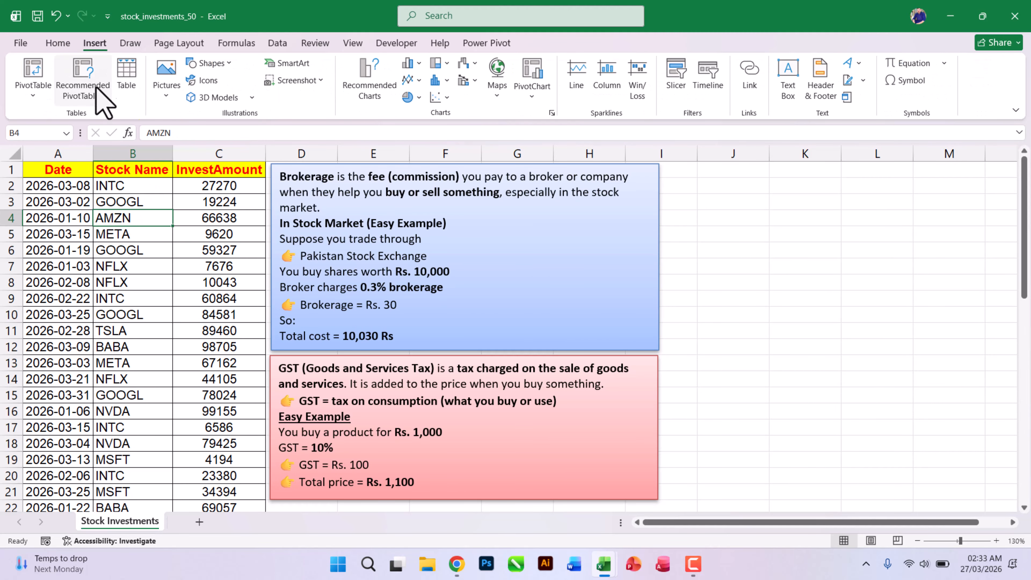
click(33, 73)
click(330, 278)
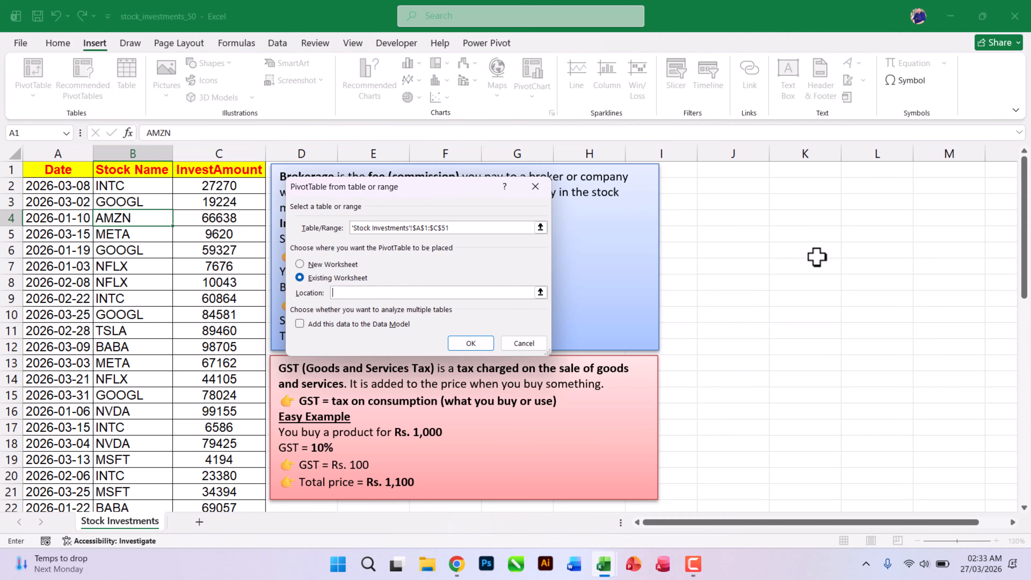
click(805, 185)
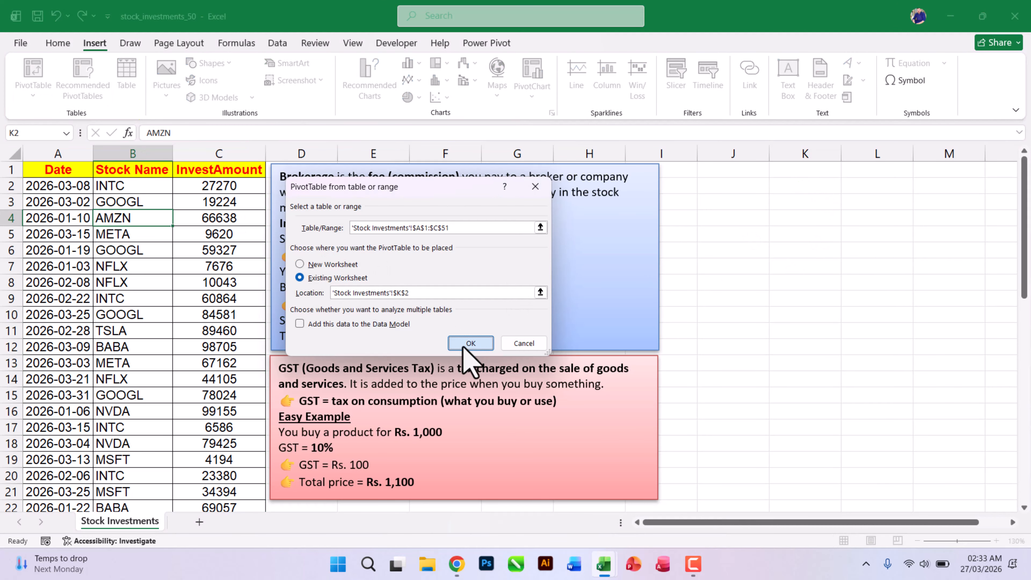
click(471, 343)
Step: Add Stock Name to the PivotTable's rows and InvestAmount to its values
drag(670, 523, 863, 525)
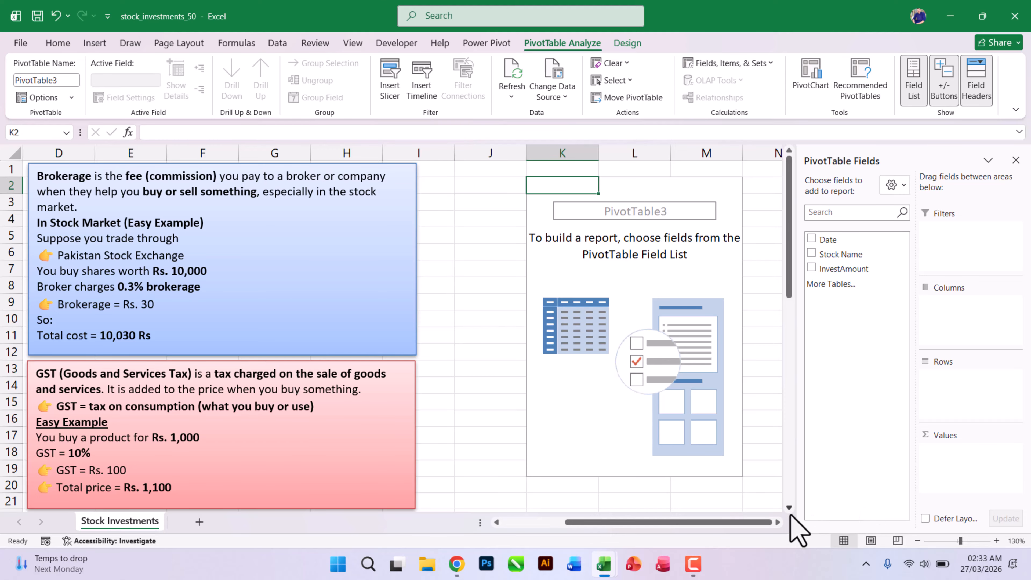
click(777, 523)
click(777, 523)
click(777, 522)
click(777, 523)
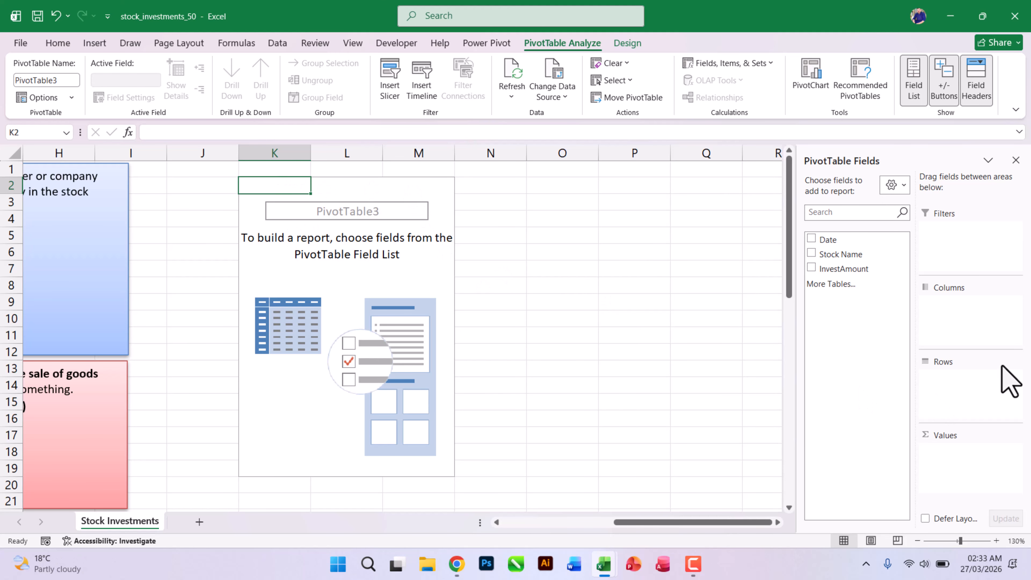
drag(839, 260, 962, 374)
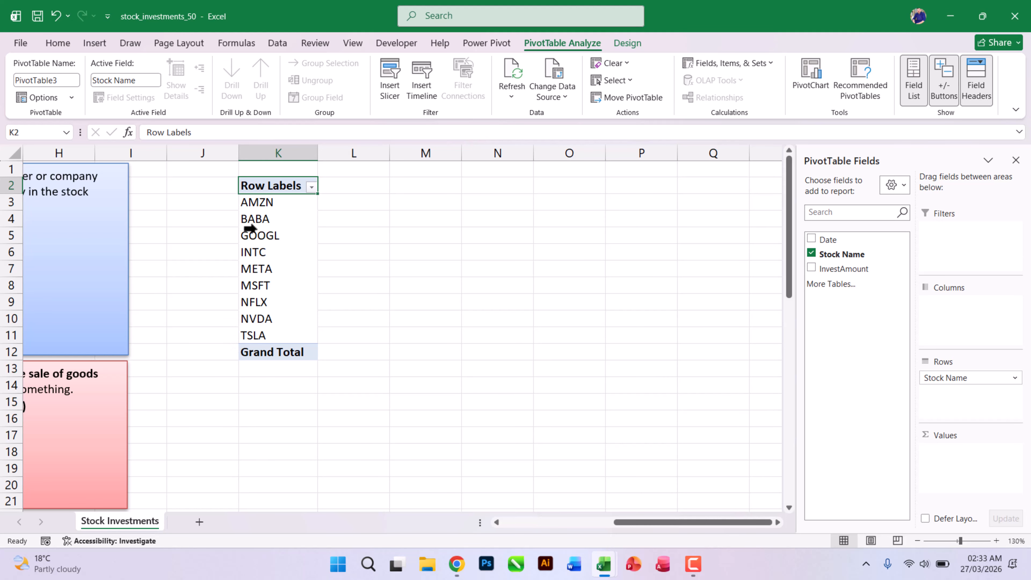
drag(839, 269, 933, 467)
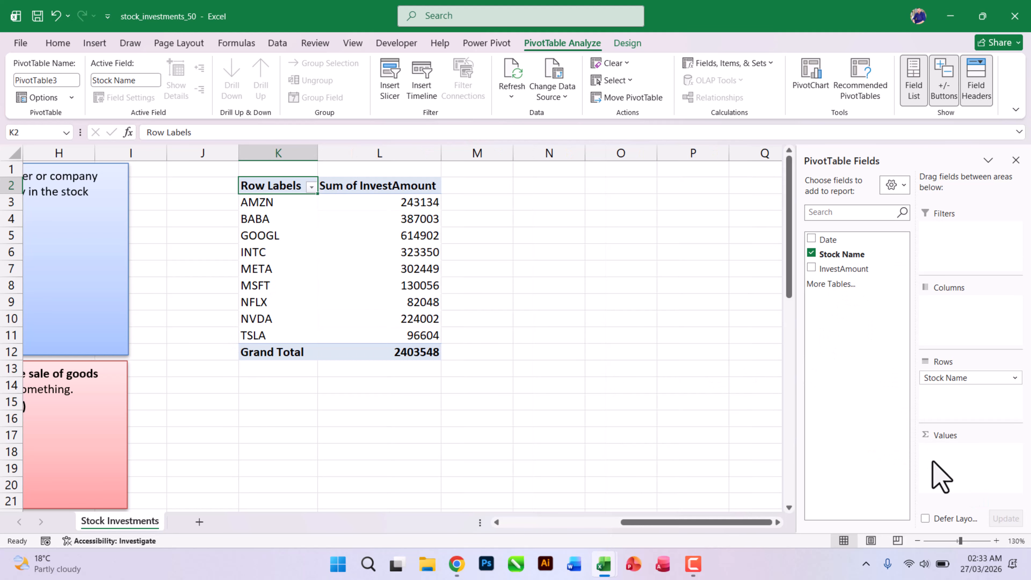
Step: Remove "Sum of" from the PivotTable's InvestAmount value header, keeping the space before the field name
click(367, 185)
drag(177, 132, 69, 138)
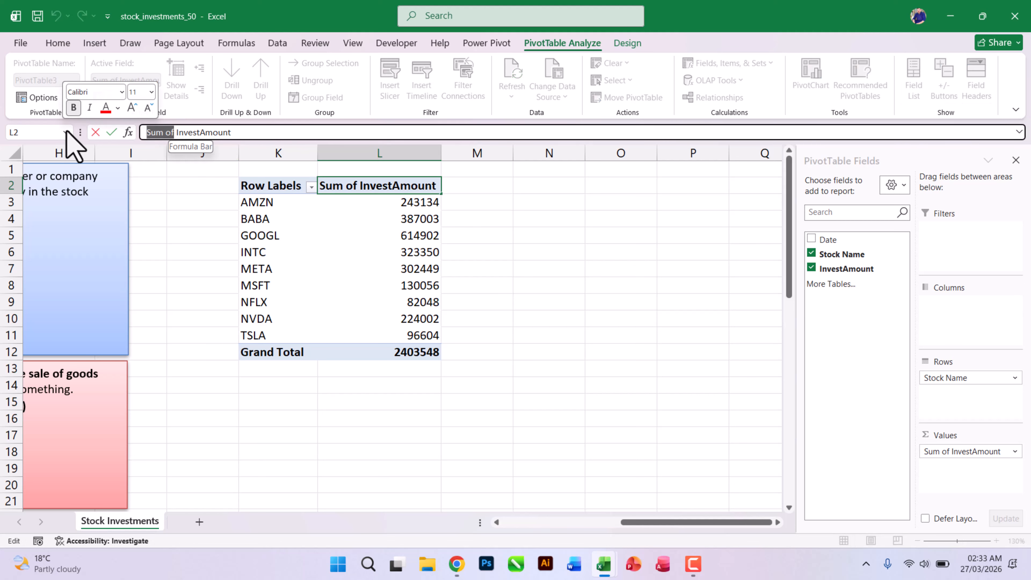
key(BackSpace)
key(Return)
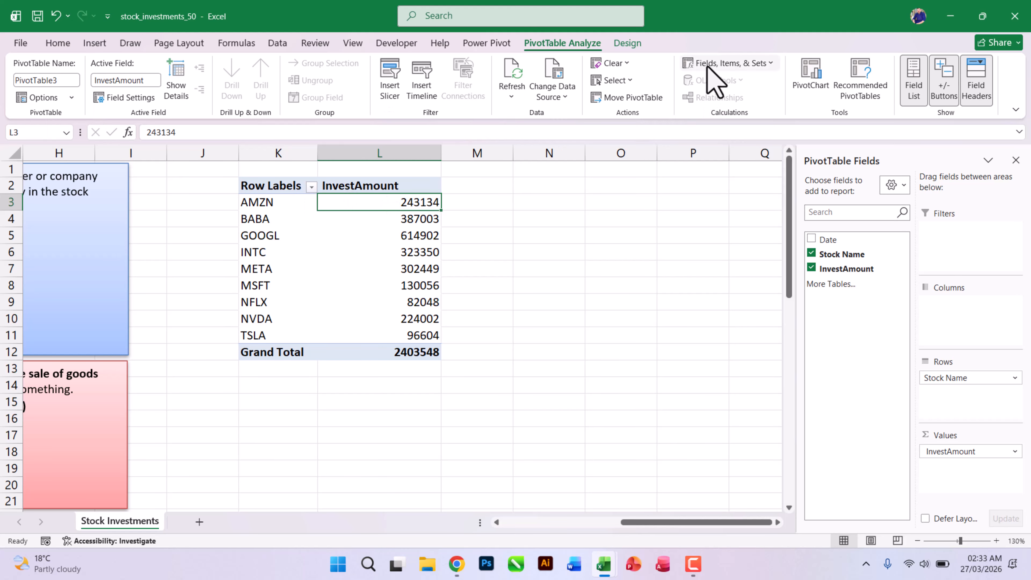
Step: Insert a calculated field named Brokerage with the formula = InvestAmount*0.03% into the PivotTable
click(727, 63)
click(731, 80)
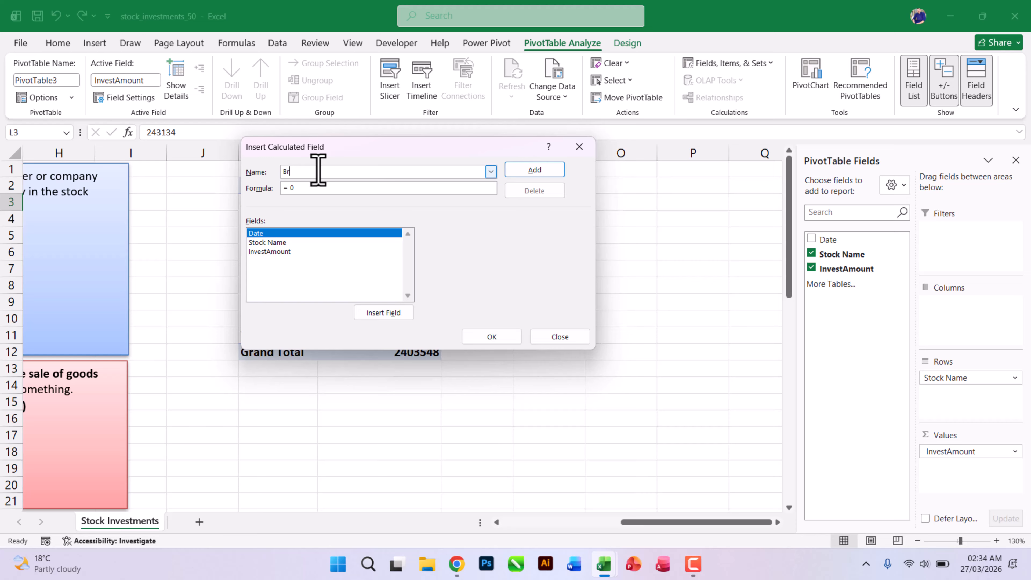
click(315, 187)
key(BackSpace)
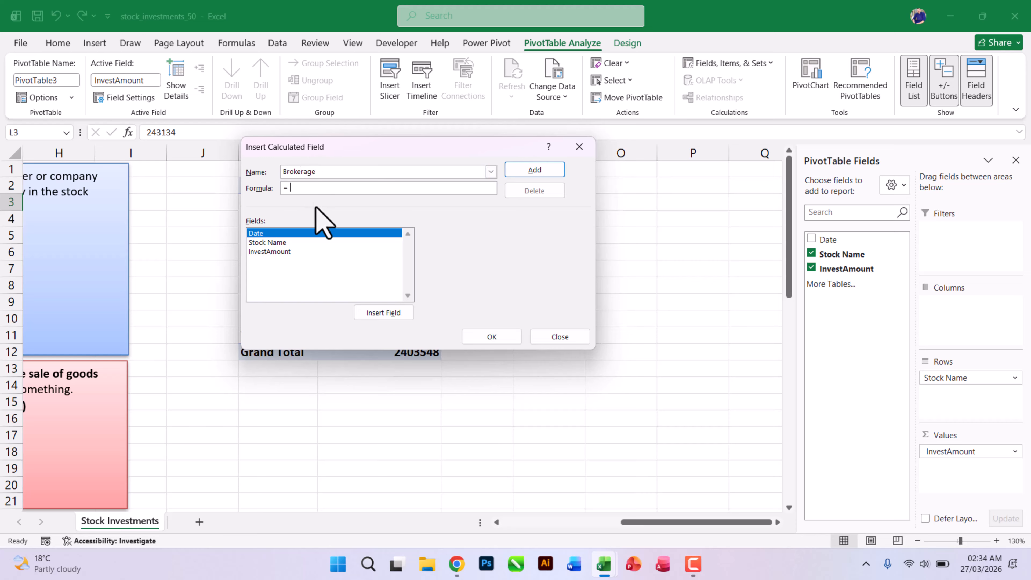
click(268, 252)
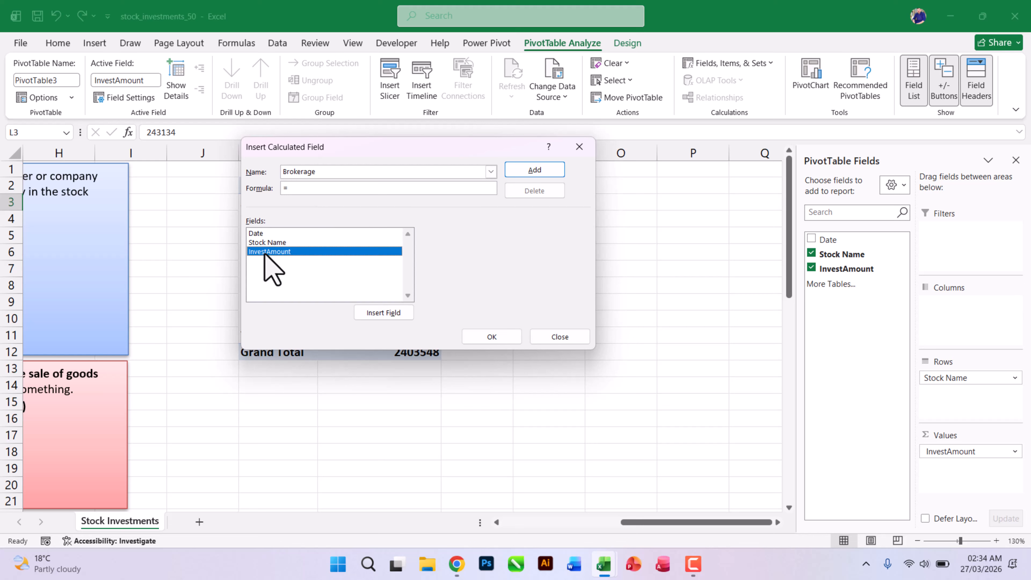
click(380, 315)
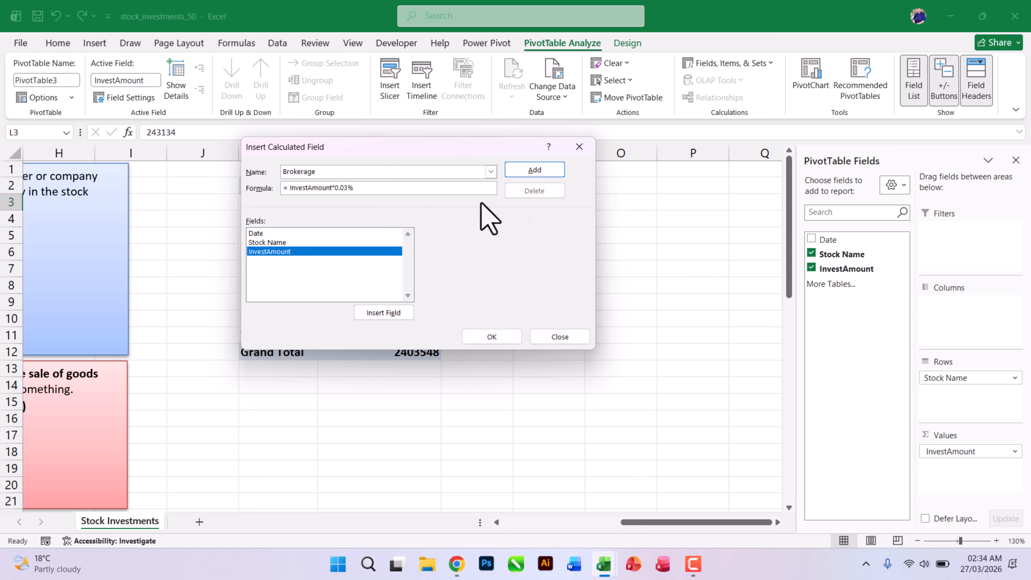
click(531, 171)
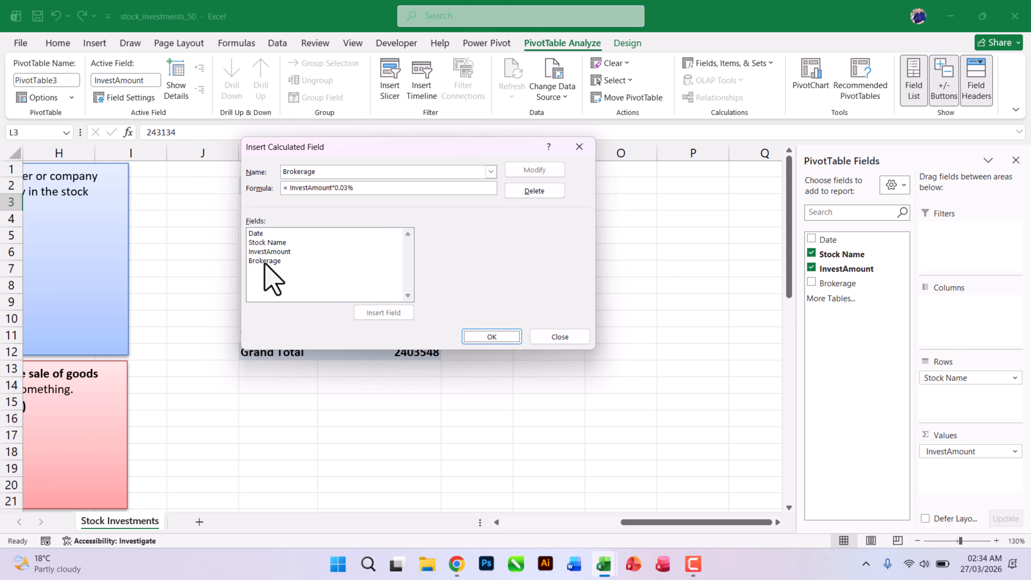
click(491, 336)
Step: Remove "Sum of" from the PivotTable's Brokerage value header, keeping the space before the field name
click(450, 188)
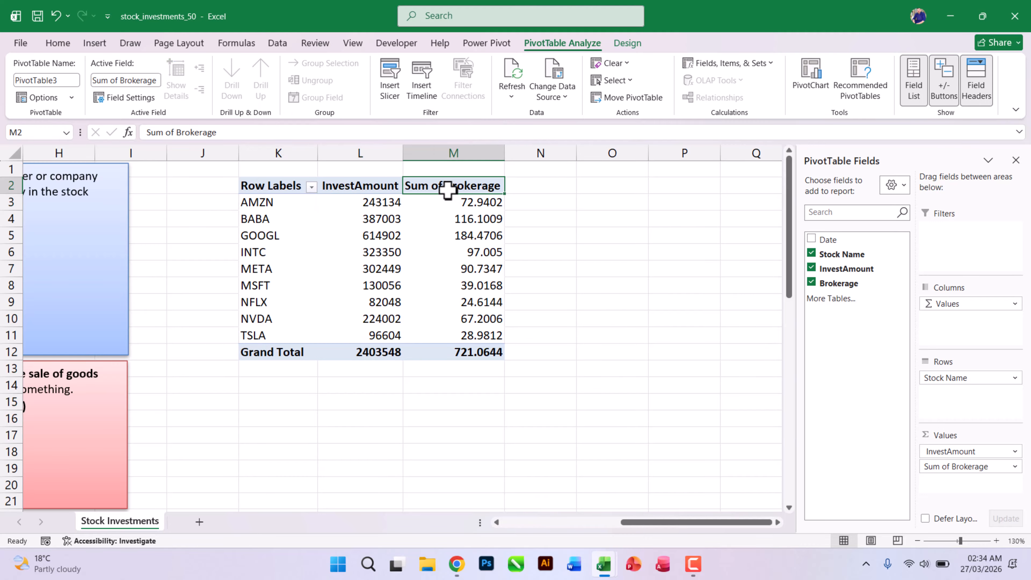
drag(174, 132, 147, 132)
key(Delete)
key(Return)
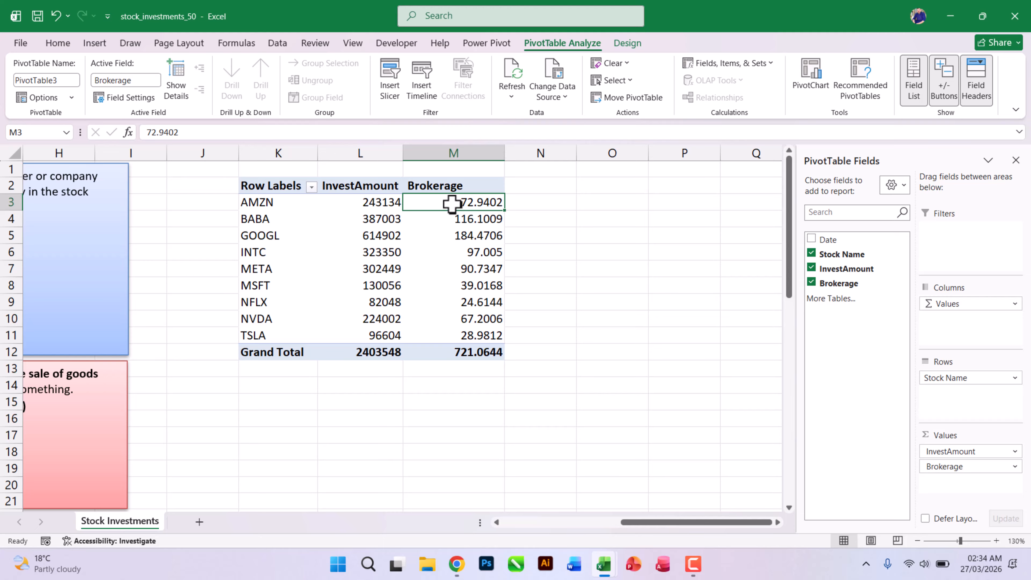
Step: Format the PivotTable's Brokerage values as Number with 2 decimal places
drag(451, 203, 458, 352)
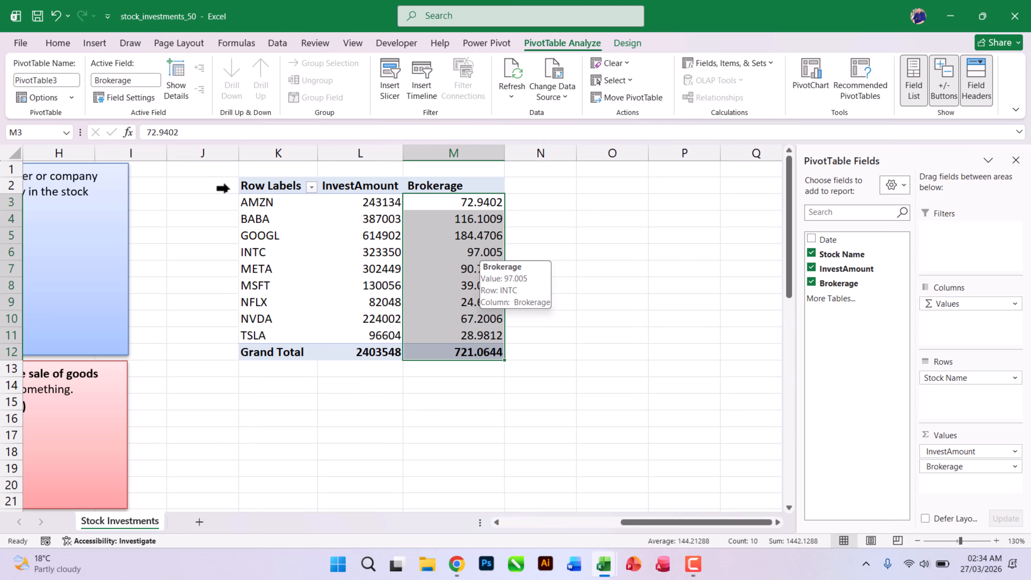
click(126, 98)
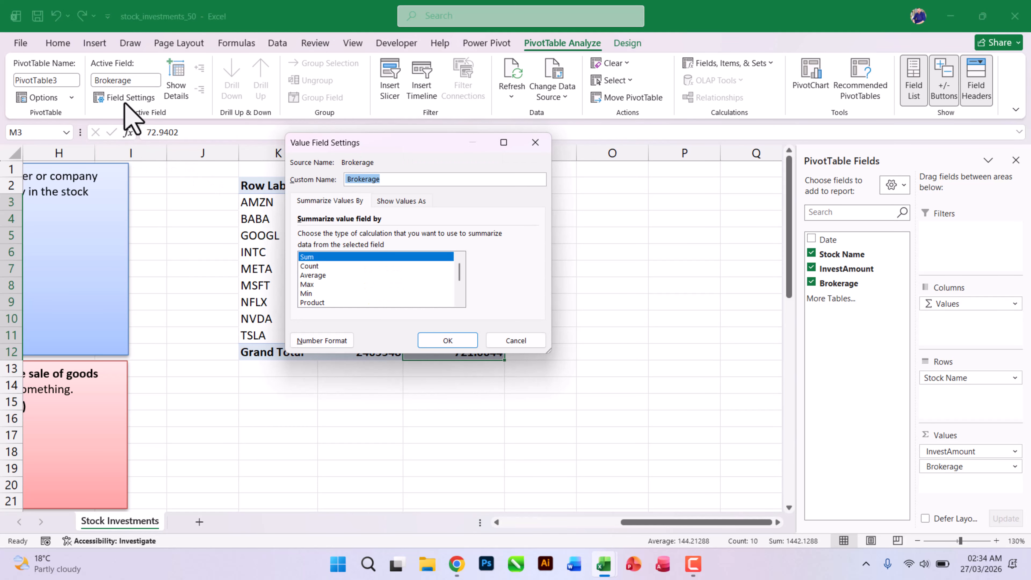
click(314, 341)
click(266, 148)
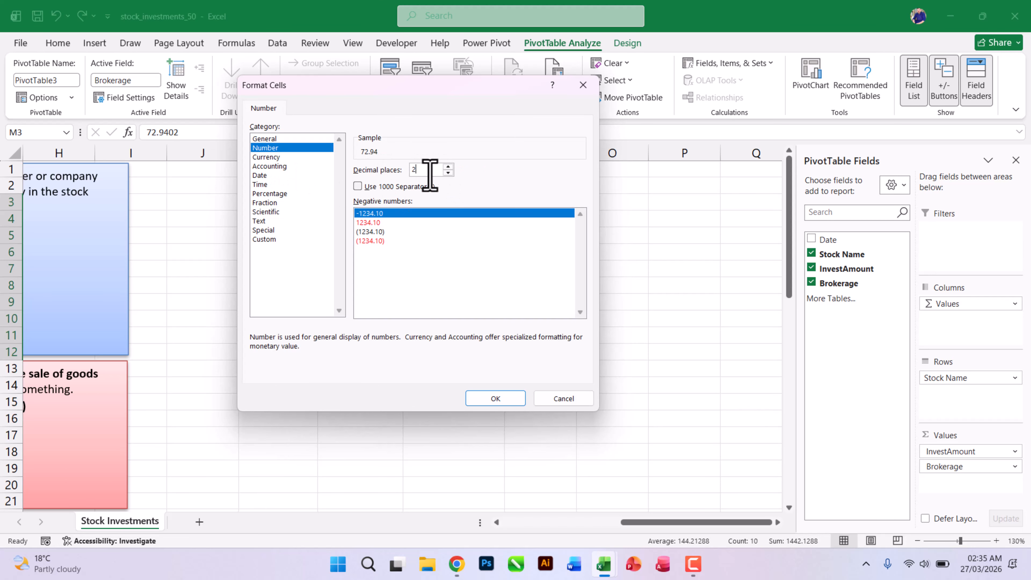
click(492, 398)
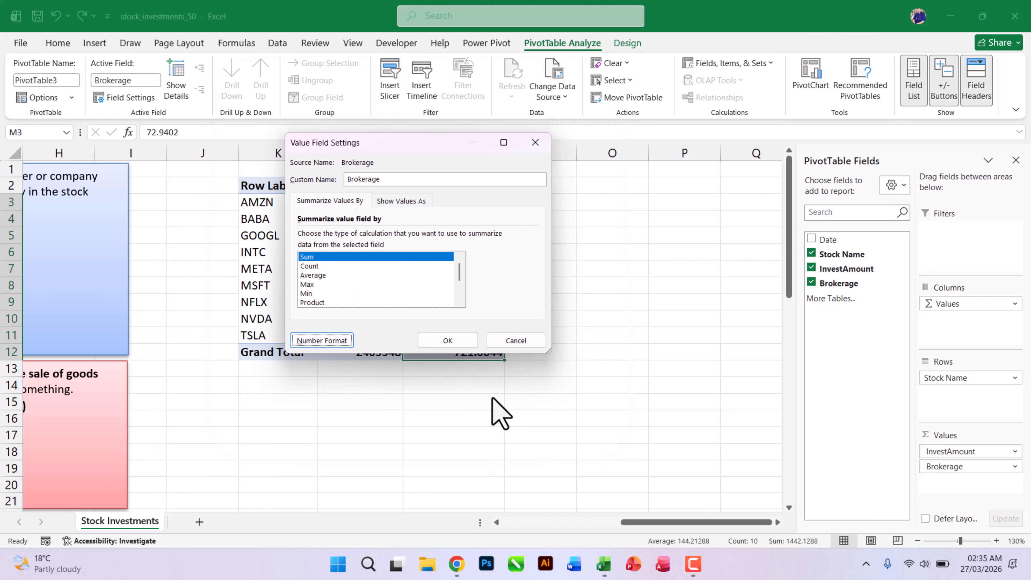
click(450, 333)
click(426, 237)
drag(429, 205, 430, 336)
click(432, 284)
click(437, 207)
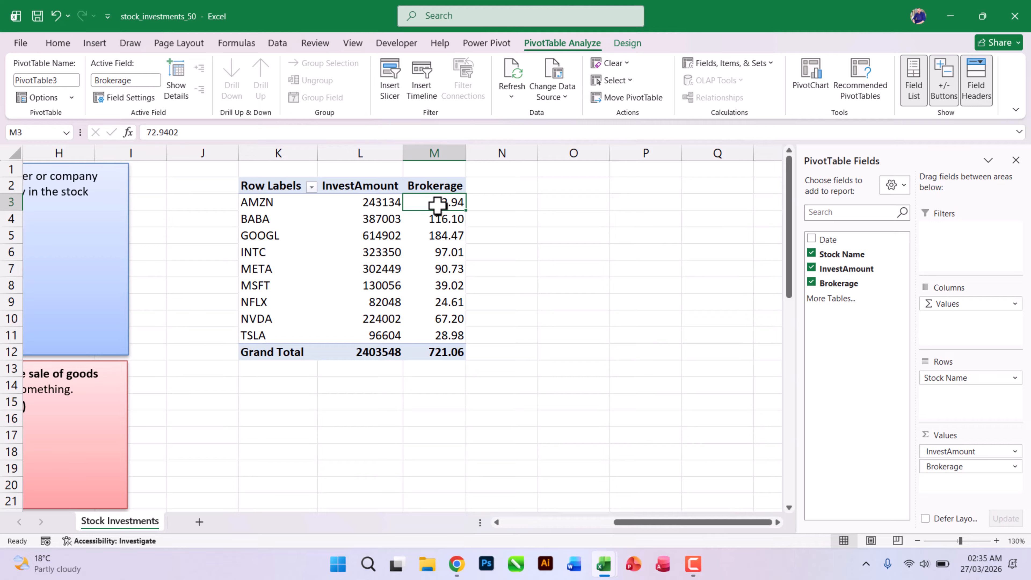
mouse_move(437, 205)
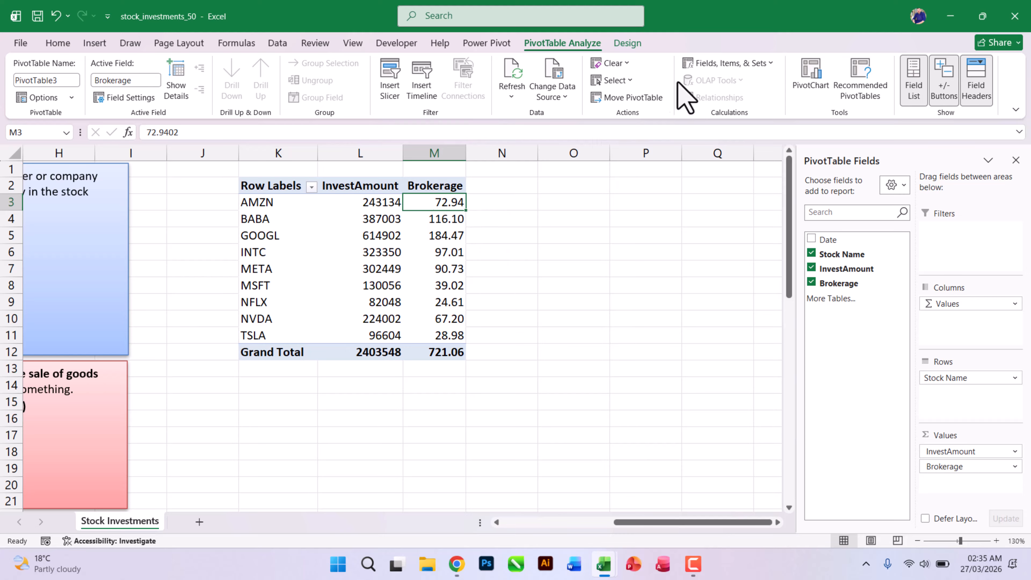
Step: Insert a calculated field named GST with the formula = Brokerage * 10% into the PivotTable
click(451, 177)
click(729, 62)
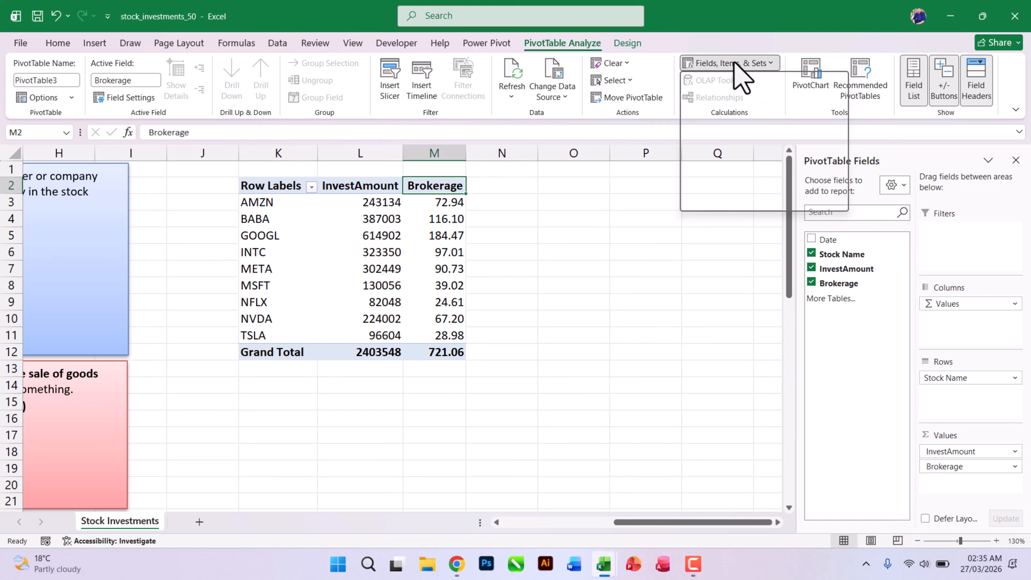
click(745, 83)
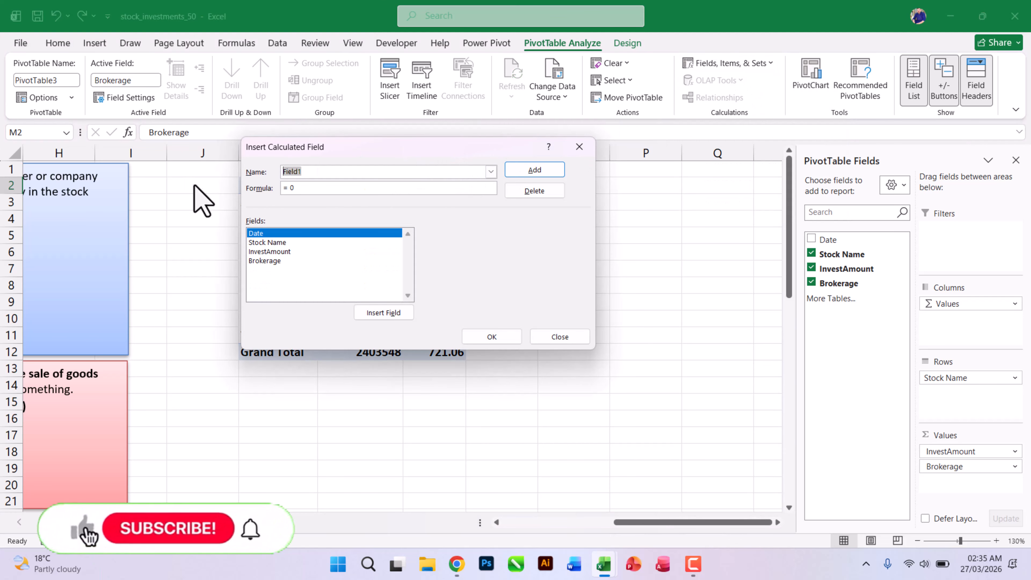
text(GST)
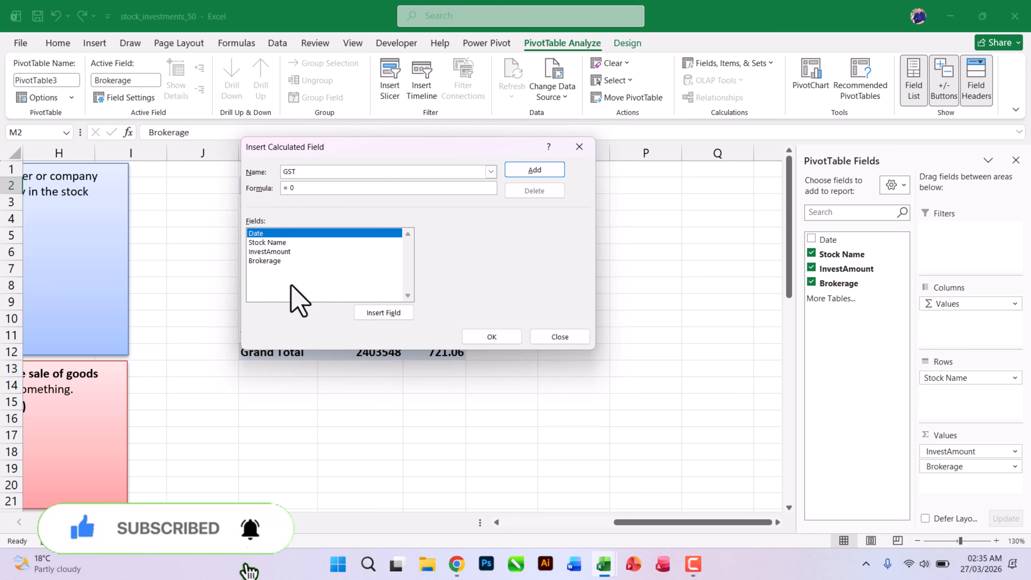
click(312, 186)
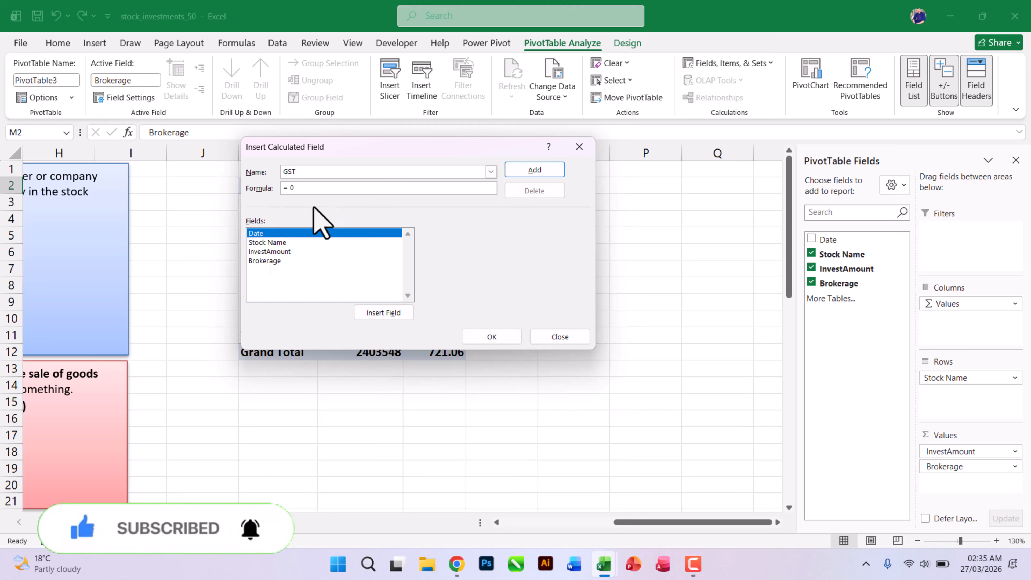
key(BackSpace)
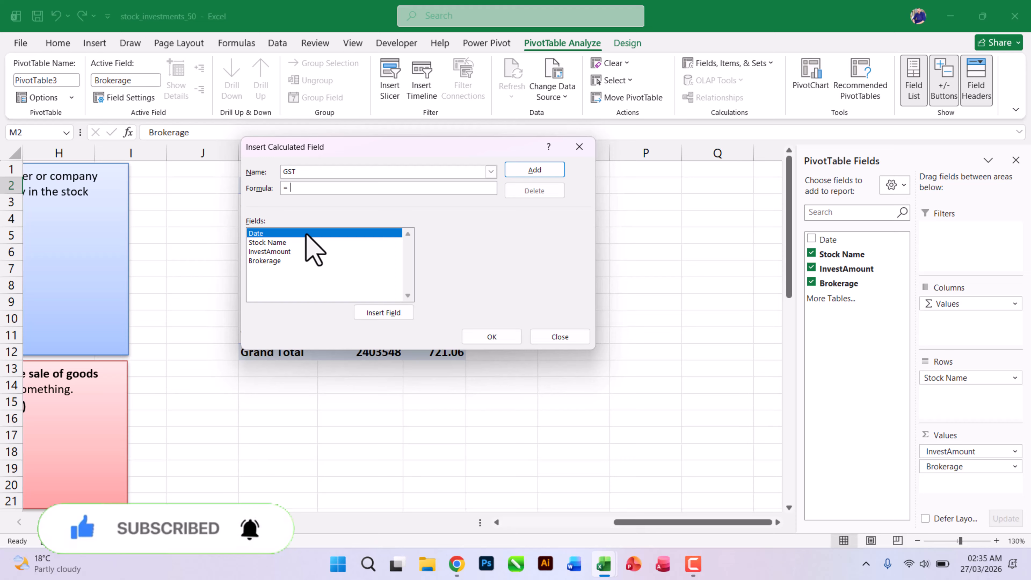
click(269, 261)
click(369, 311)
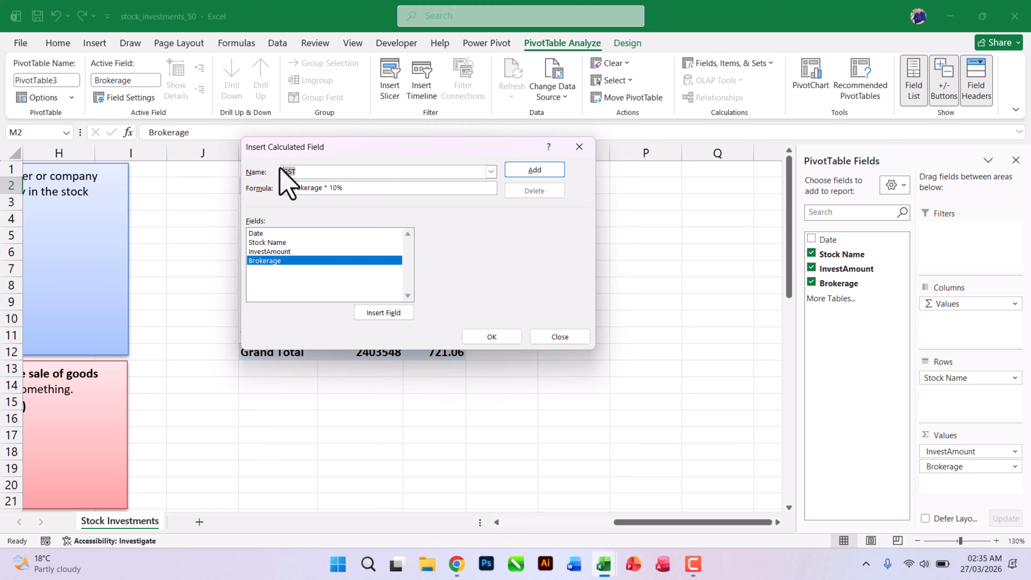
click(339, 171)
click(534, 171)
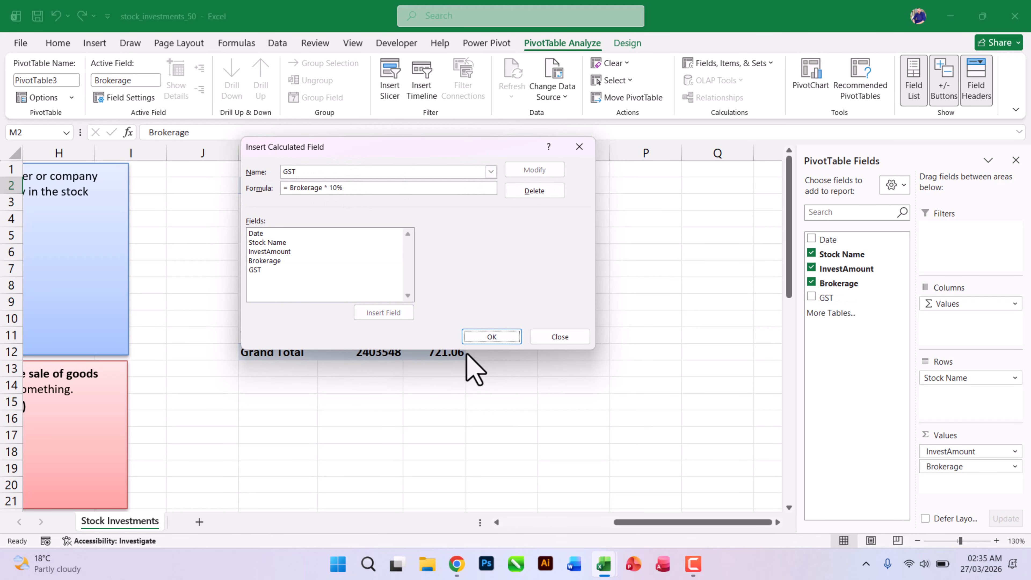
click(490, 335)
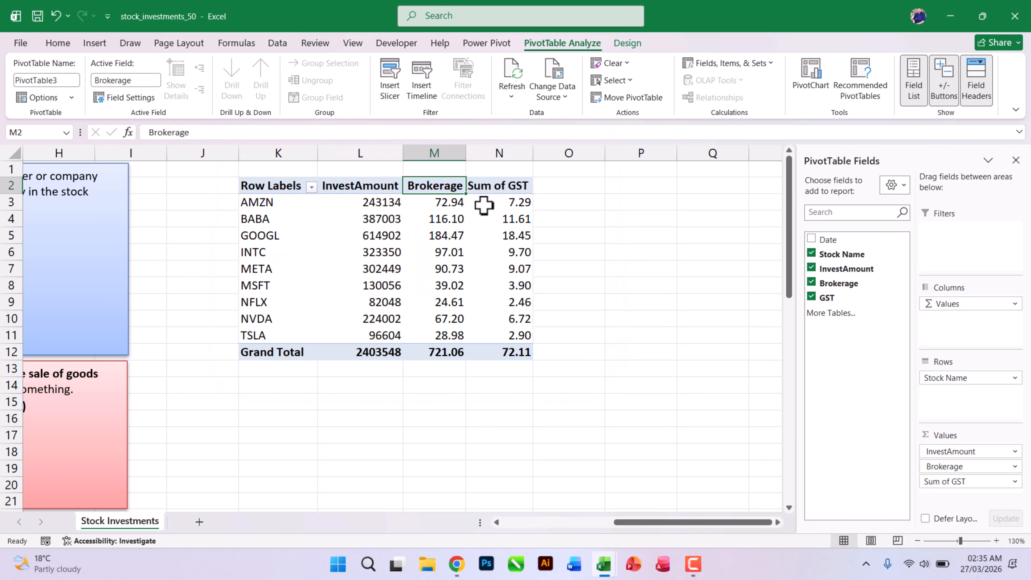
mouse_move(497, 199)
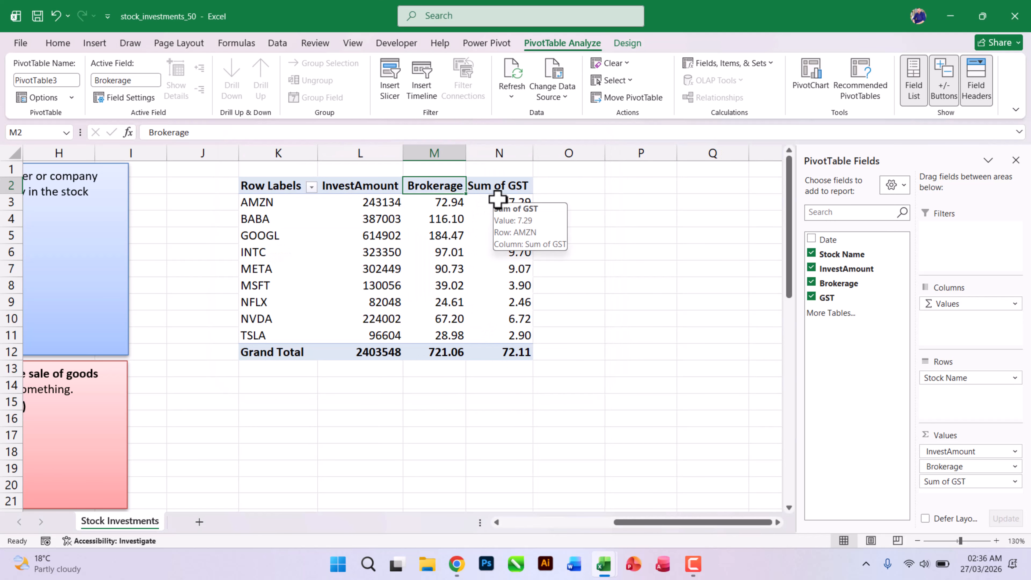
Step: Remove "Sum of" from the PivotTable's GST value header, keeping the space before the field name
click(498, 186)
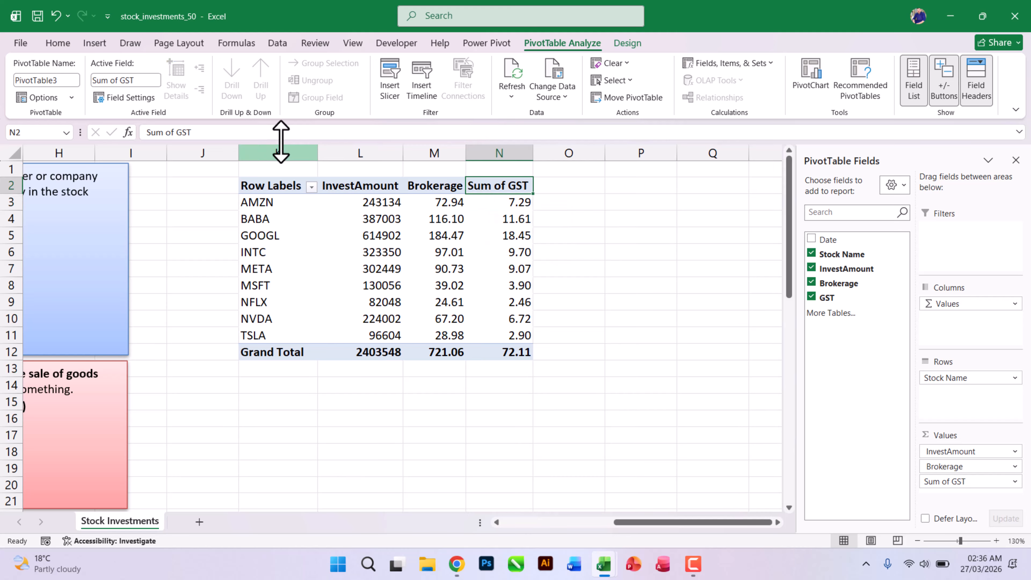
drag(176, 132, 23, 150)
key(BackSpace)
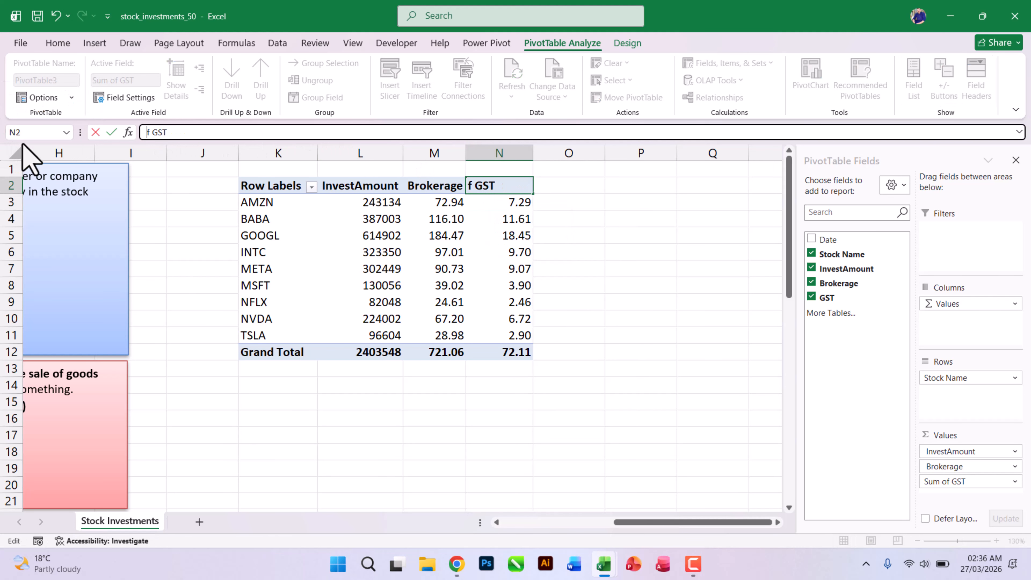
key(Return)
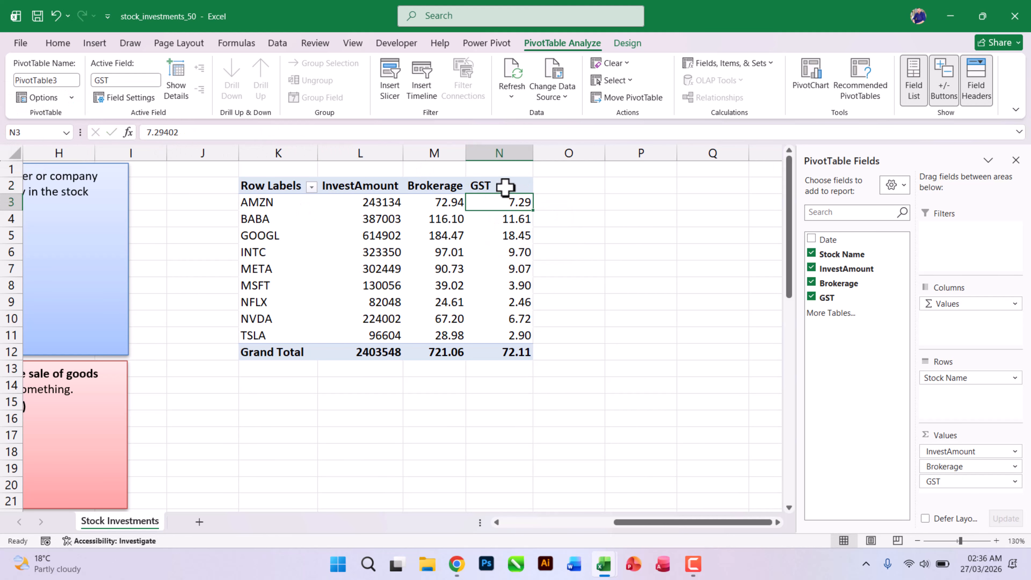
Step: Center the contents of the InvestAmount, Brokerage and GST columns (L to N)
drag(376, 151, 503, 144)
click(309, 90)
click(498, 302)
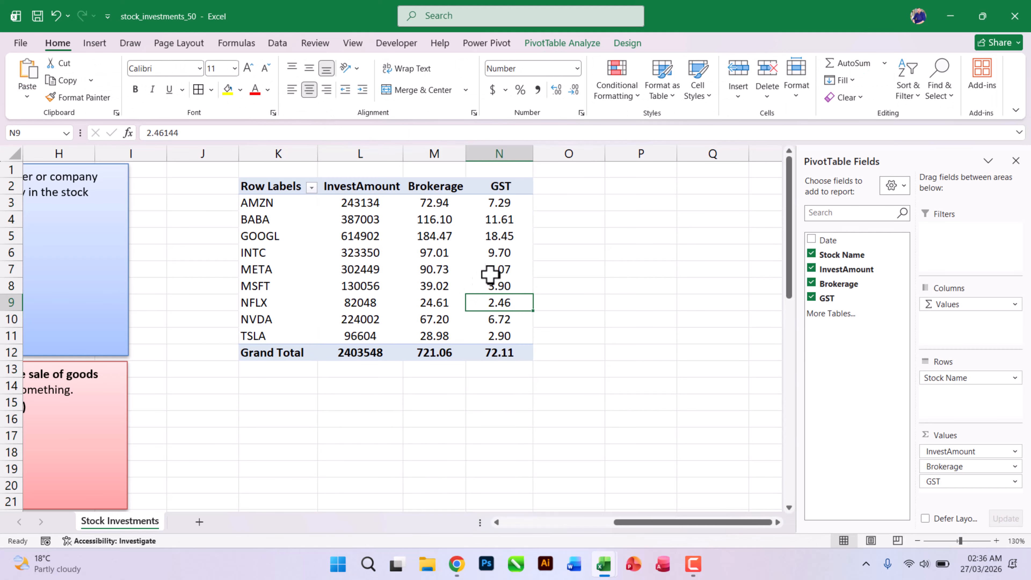
click(495, 203)
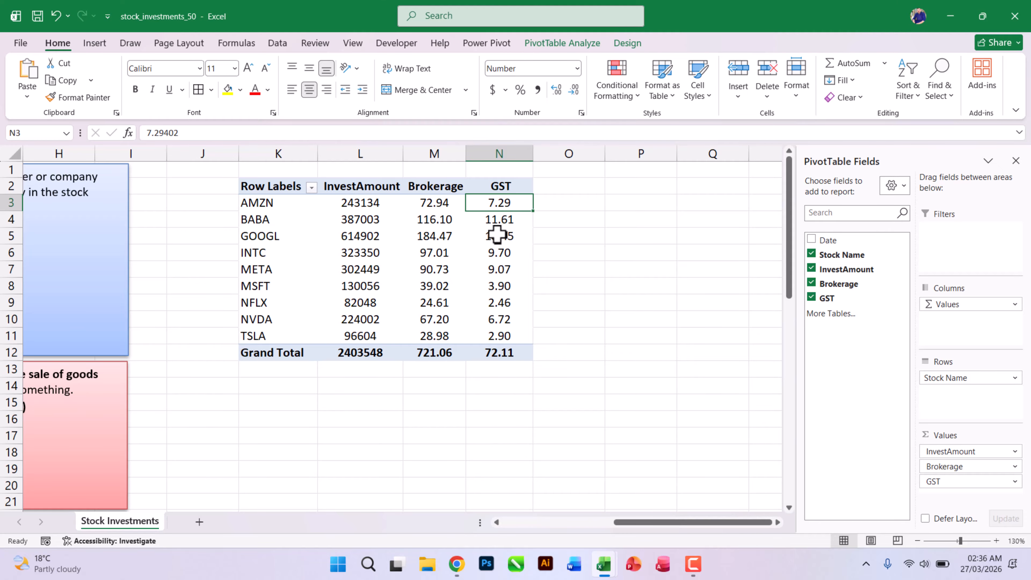
mouse_move(496, 234)
mouse_move(482, 263)
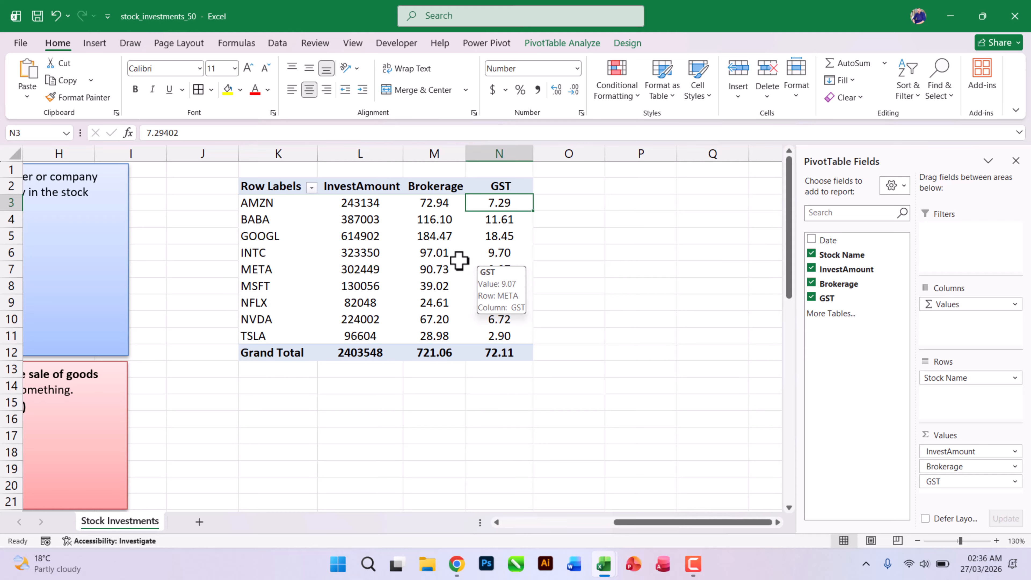
mouse_move(306, 209)
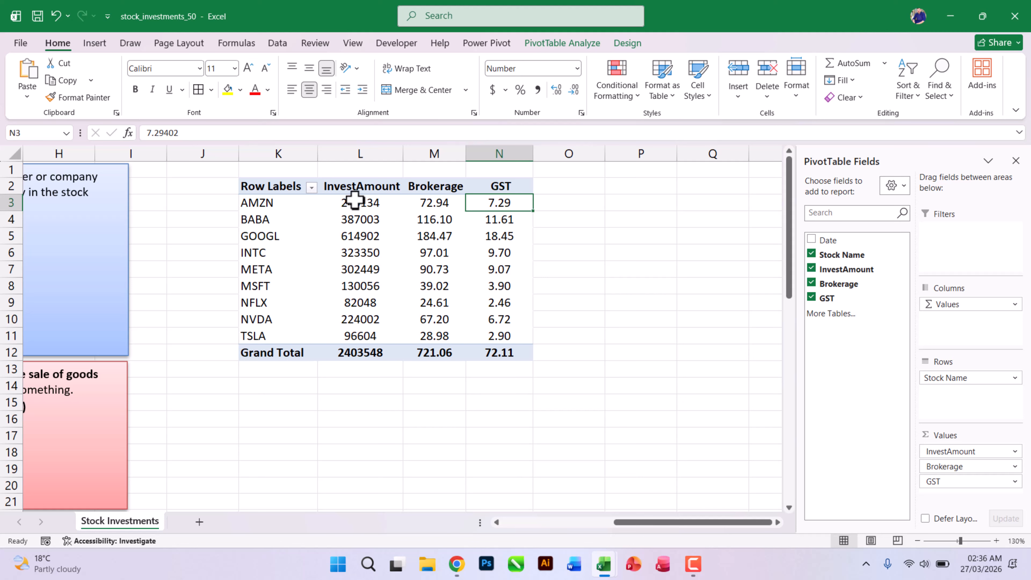
mouse_move(346, 206)
mouse_move(499, 202)
Step: Add a TakeHome calculated field to the PivotTable and format its values as Number with 2 decimal places
click(497, 186)
click(562, 43)
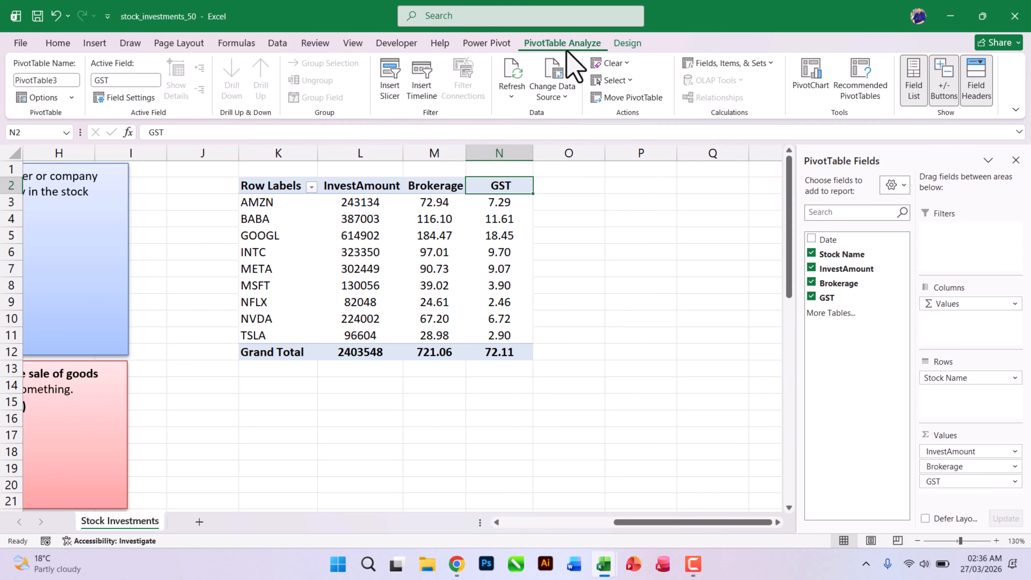
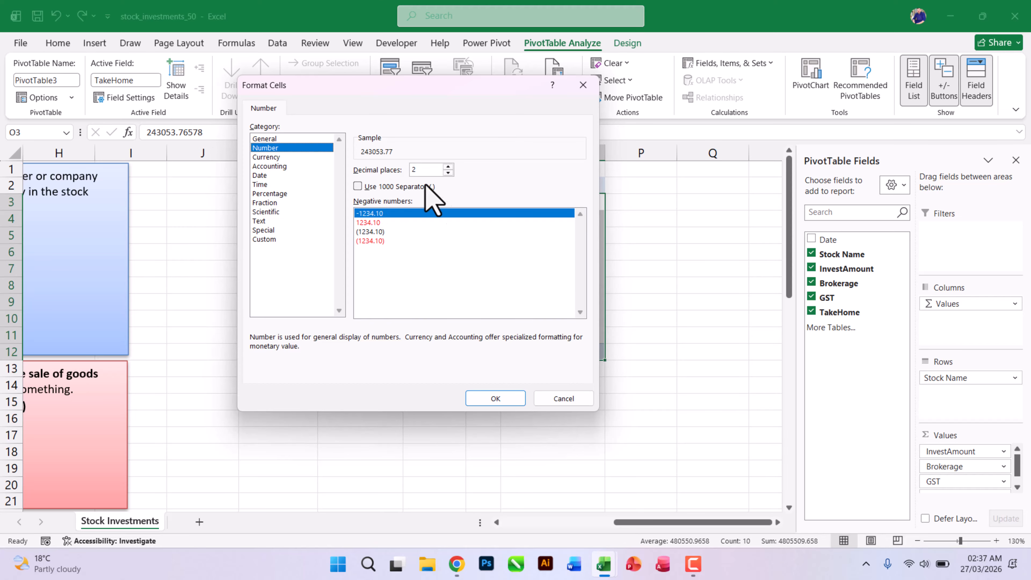
click(495, 398)
click(448, 341)
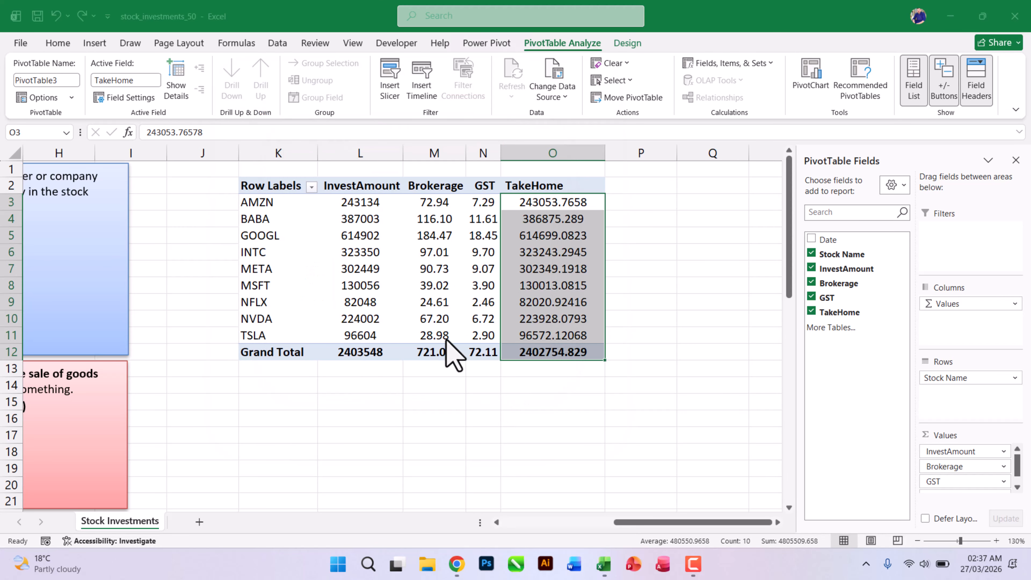
click(527, 237)
click(521, 317)
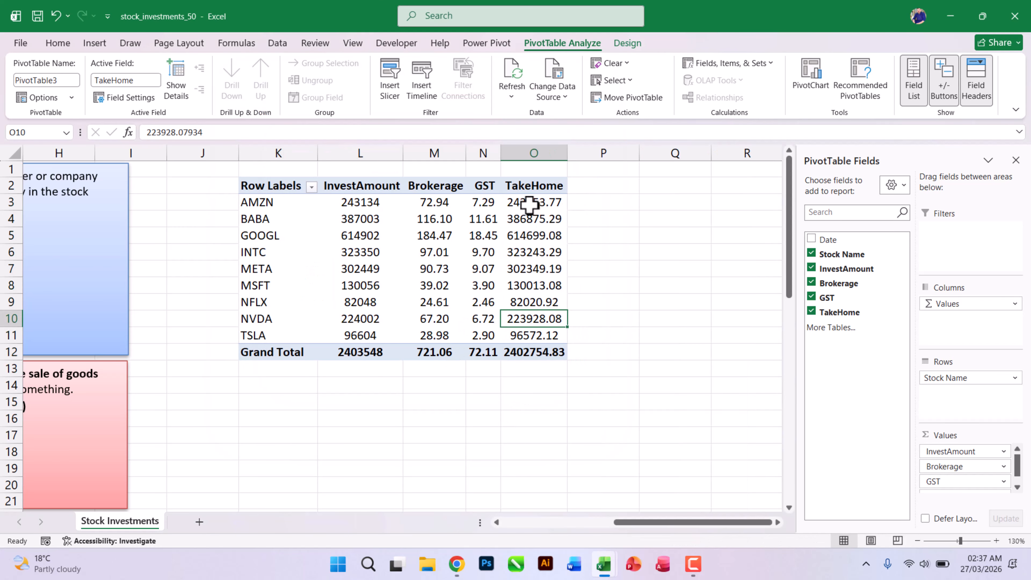
drag(529, 203, 534, 318)
click(534, 250)
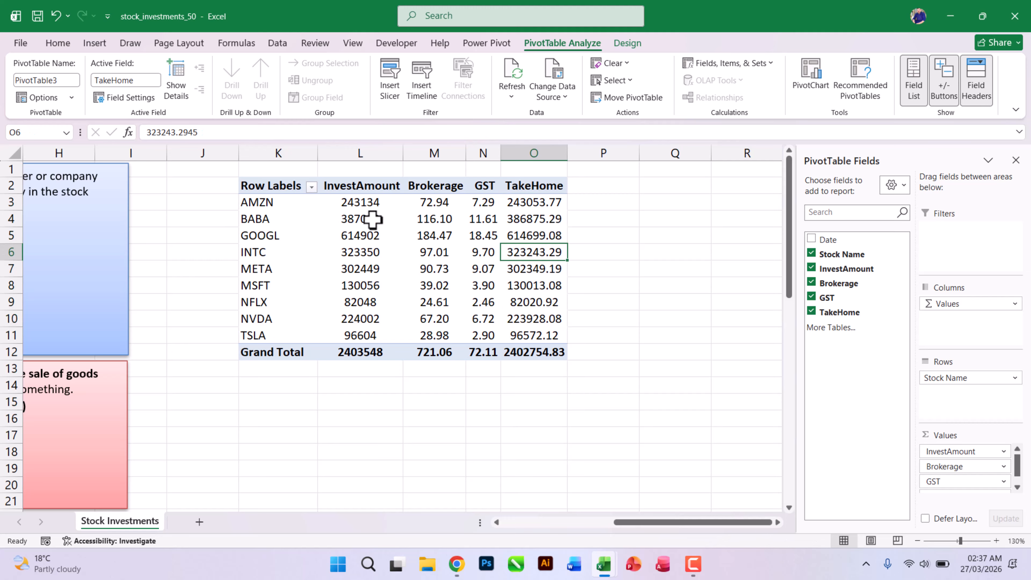
Step: Compare the InvestAmount, Brokerage, GST and TakeHome values in the AMZN row and look over the TakeHome column
click(343, 203)
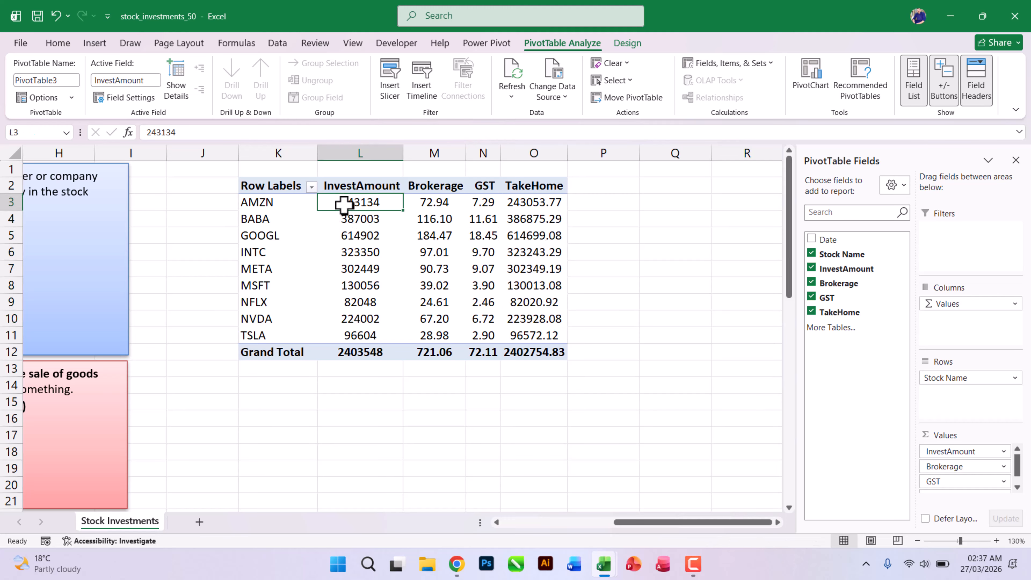
click(431, 203)
click(471, 203)
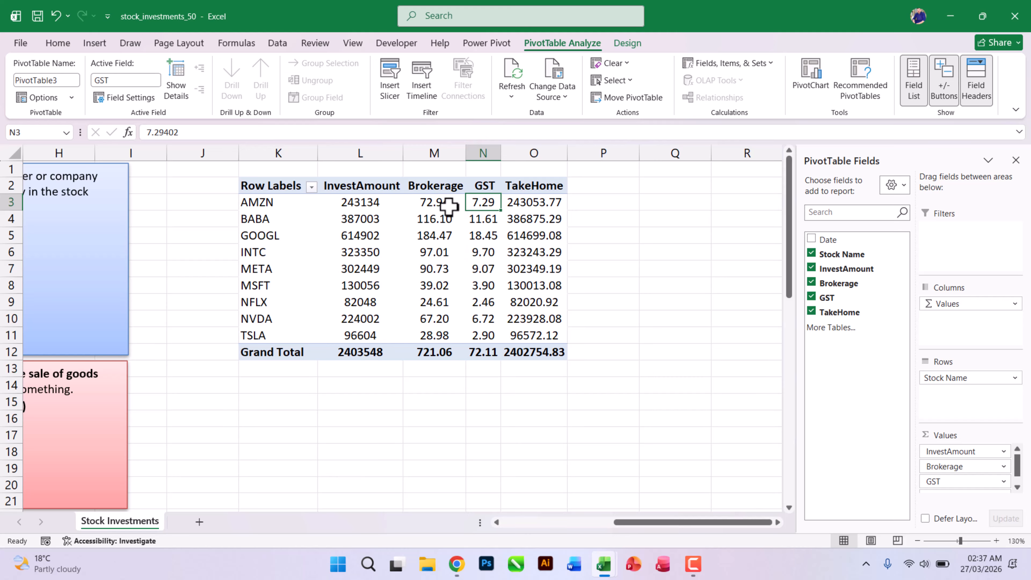
click(524, 203)
drag(524, 203, 521, 318)
click(532, 246)
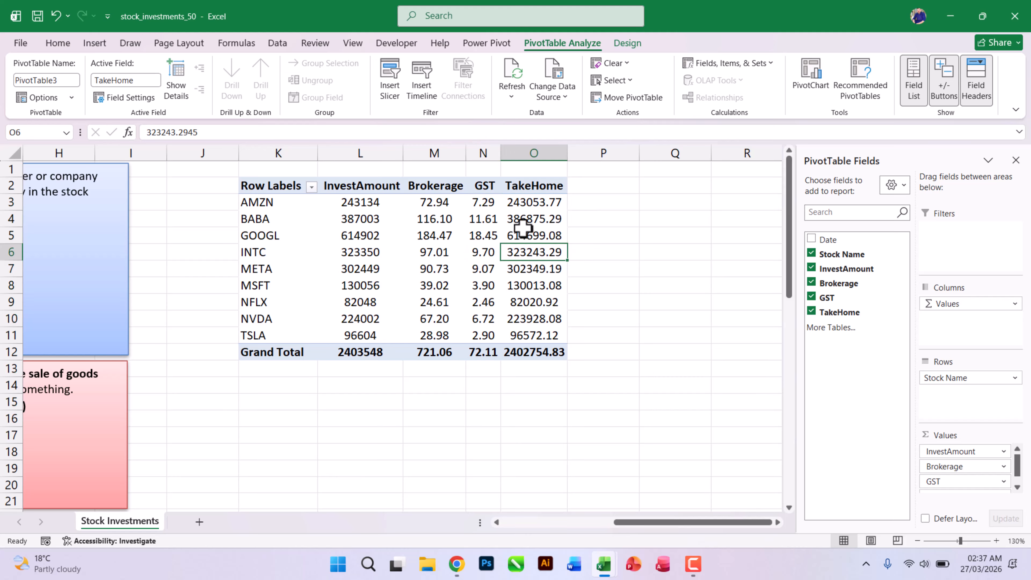
click(523, 207)
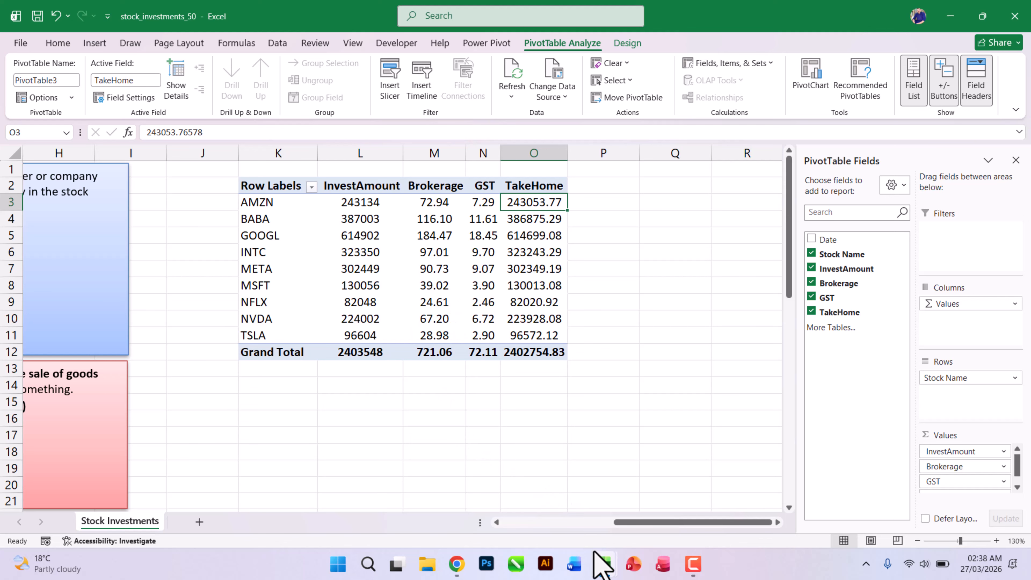
Step: Switch to the employee_working_hours_50 workbook and review its Employee Name and Working Hours columns
mouse_move(605, 574)
click(824, 502)
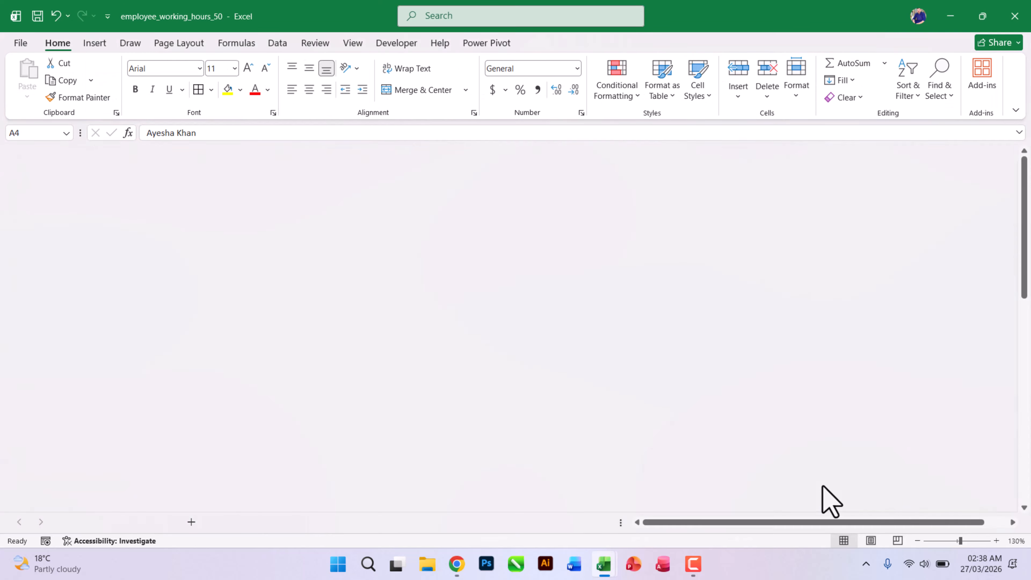
click(161, 202)
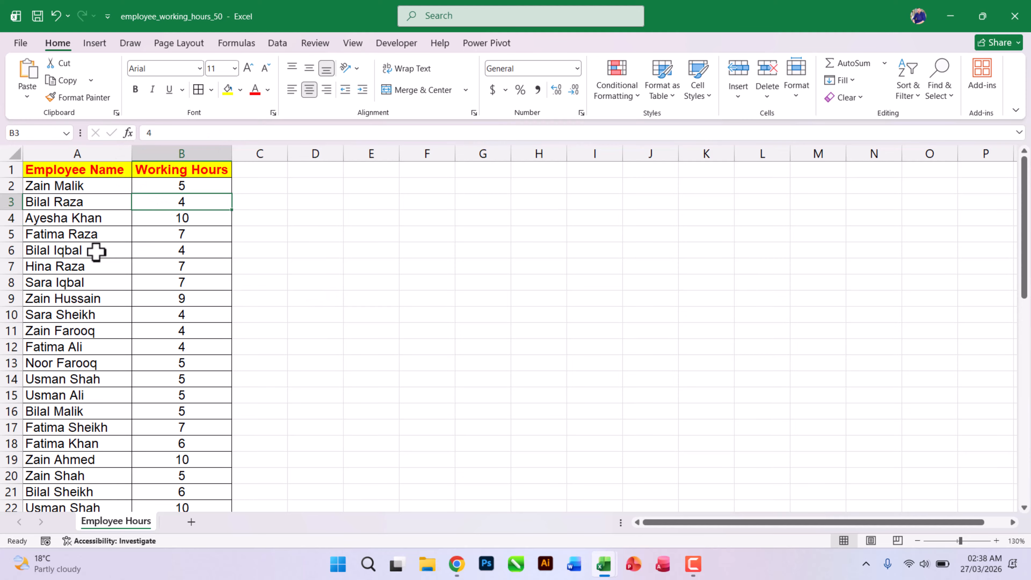
drag(156, 209, 156, 303)
key(Escape)
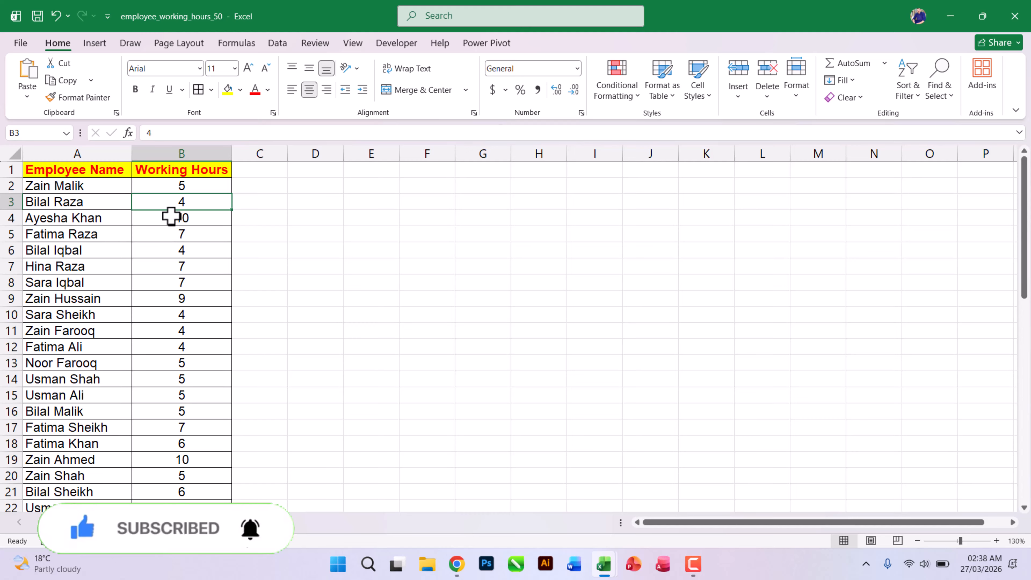
click(160, 187)
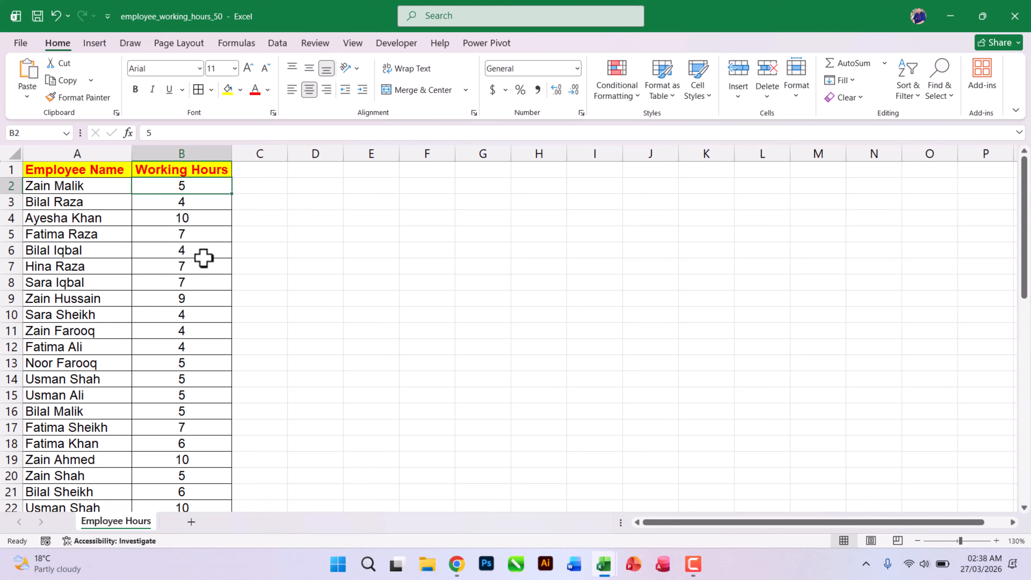
Step: Insert a PivotTable from the range 'Employee Hours'!$A$1:$B$51 in the existing worksheet at cell E2
click(175, 203)
click(168, 190)
click(98, 43)
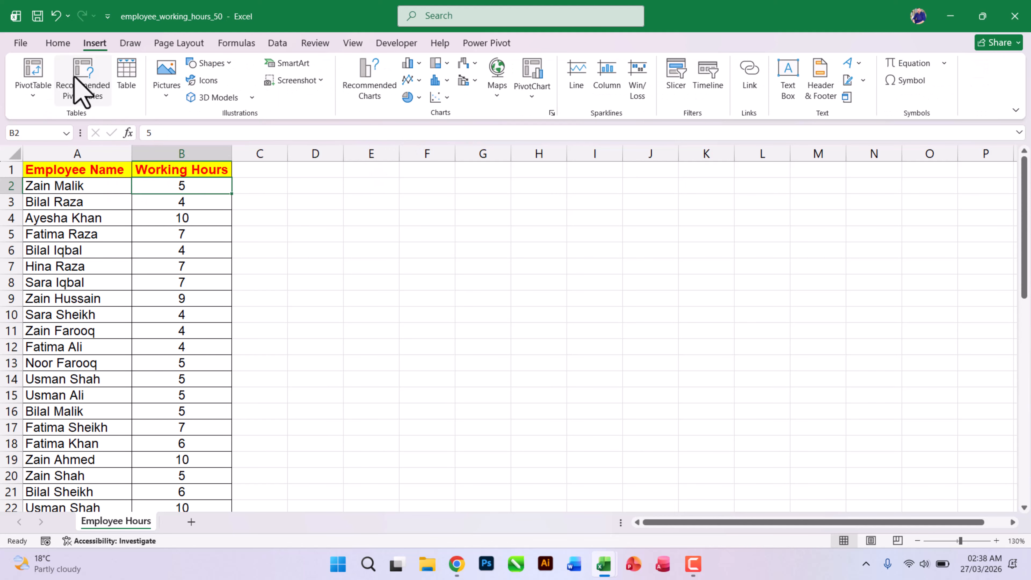
click(33, 71)
click(315, 279)
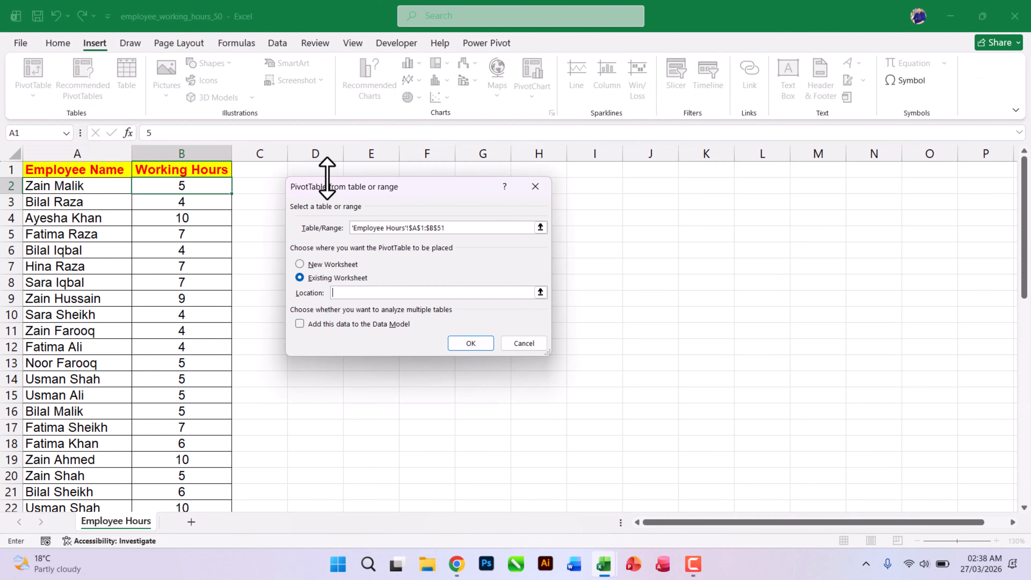
drag(327, 178, 382, 235)
click(350, 186)
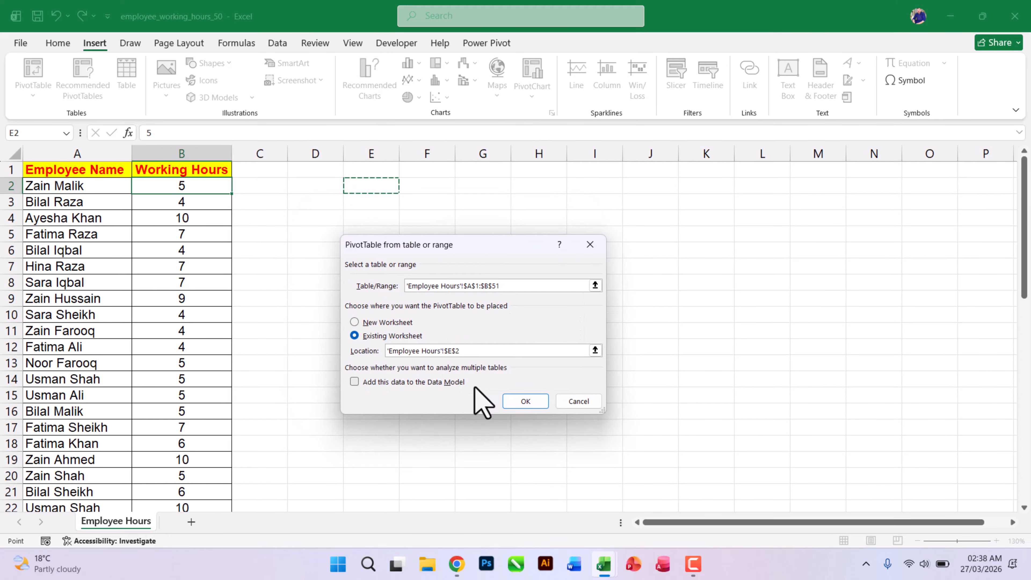
click(524, 401)
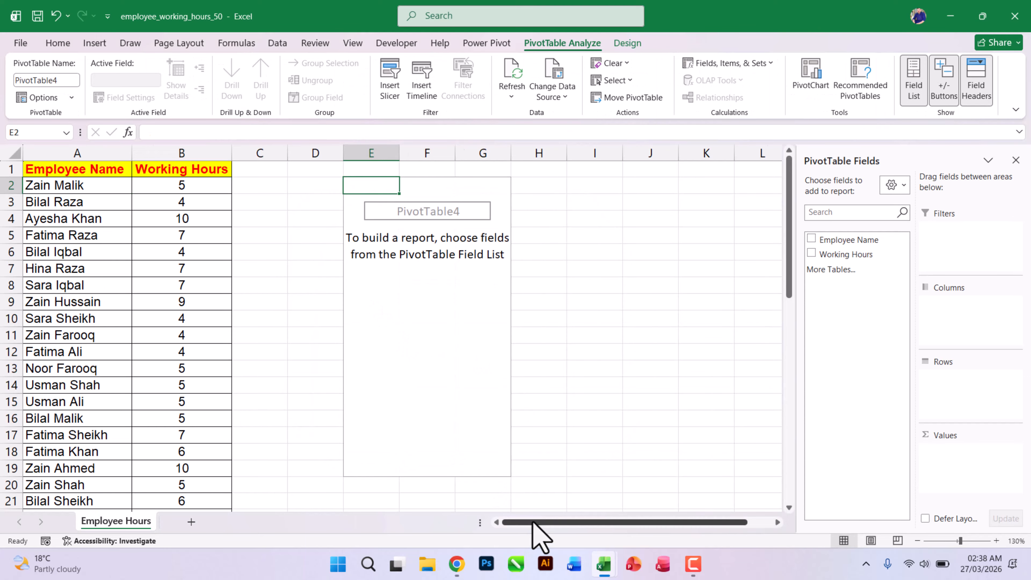
Step: Add Employee Name to the PivotTable's Rows and Working Hours to its Values, and look over the resulting list
drag(533, 522, 555, 522)
drag(842, 240, 950, 378)
scroll(513, 294, down, 5)
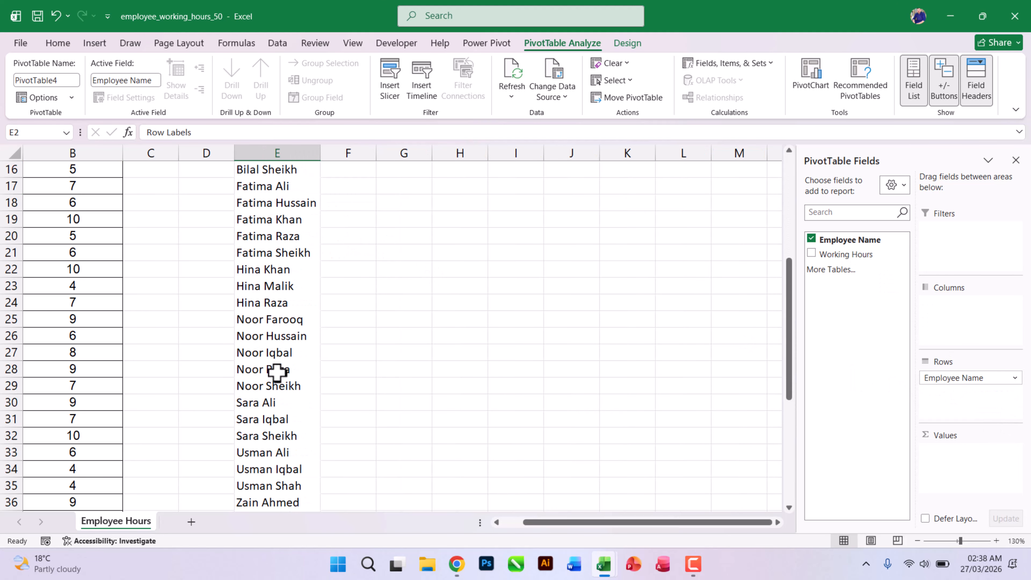
scroll(277, 373, down, 5)
scroll(282, 368, up, 10)
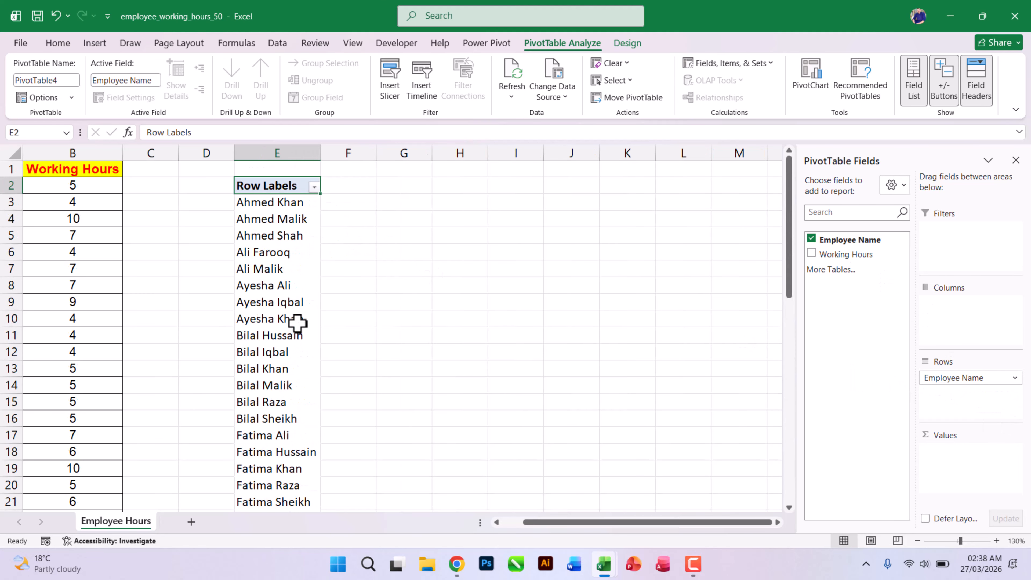
drag(853, 255, 974, 477)
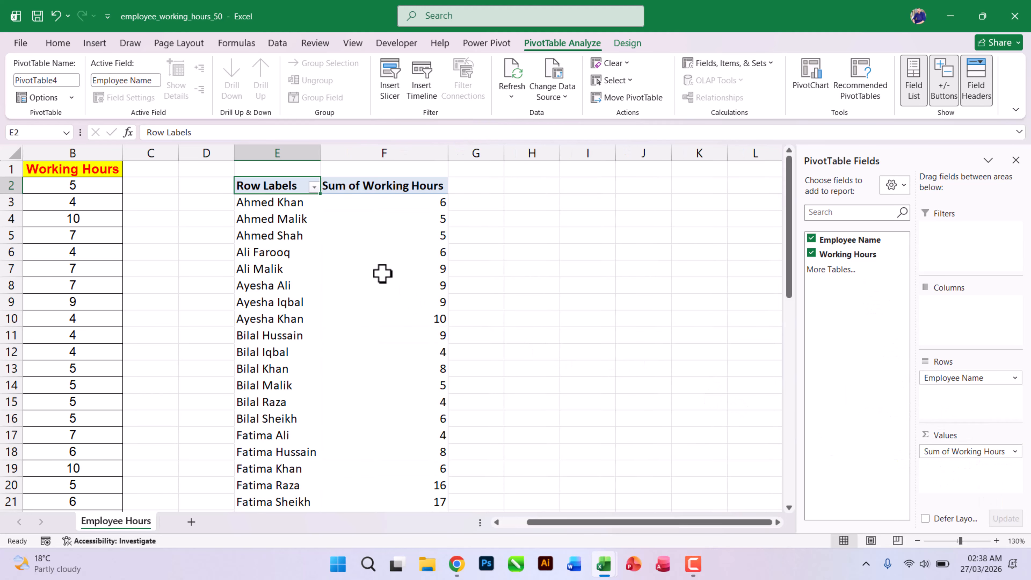
mouse_move(382, 273)
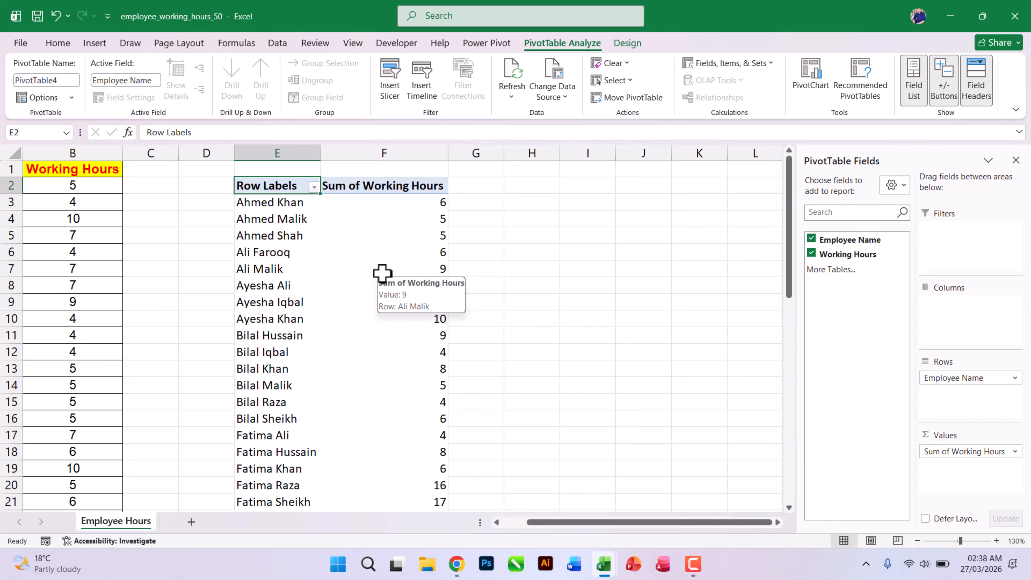
scroll(382, 272, down, 2)
scroll(383, 272, up, 2)
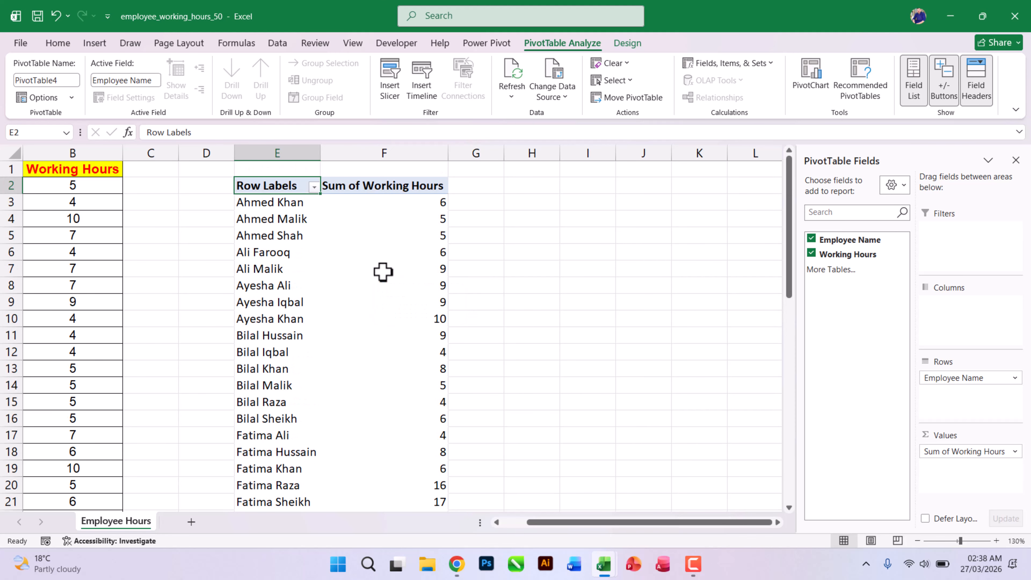
Step: Sort the source table A to Z by Employee Name and compare its rows with the PivotTable down to the Grand Total
drag(561, 524, 495, 523)
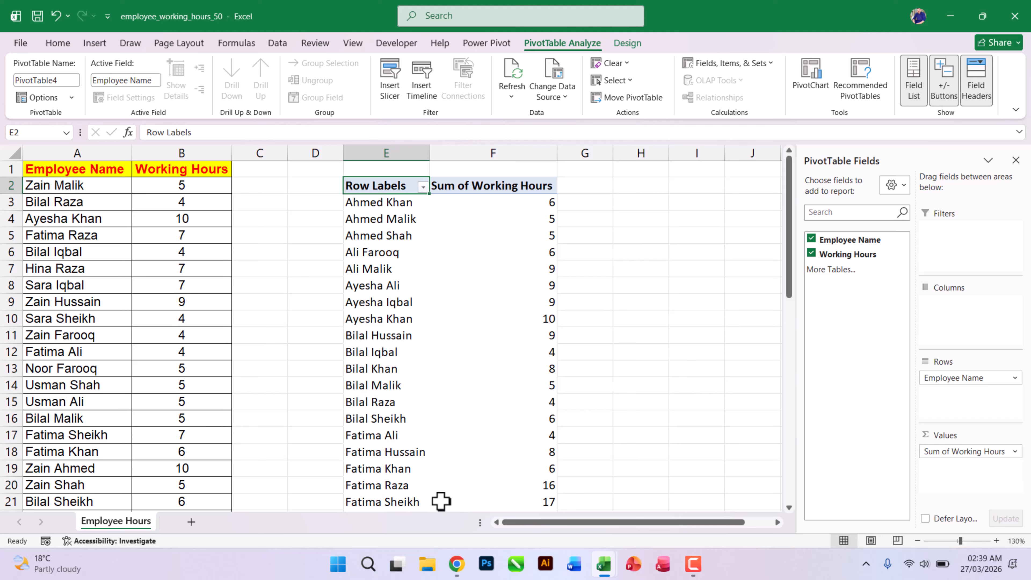
click(45, 187)
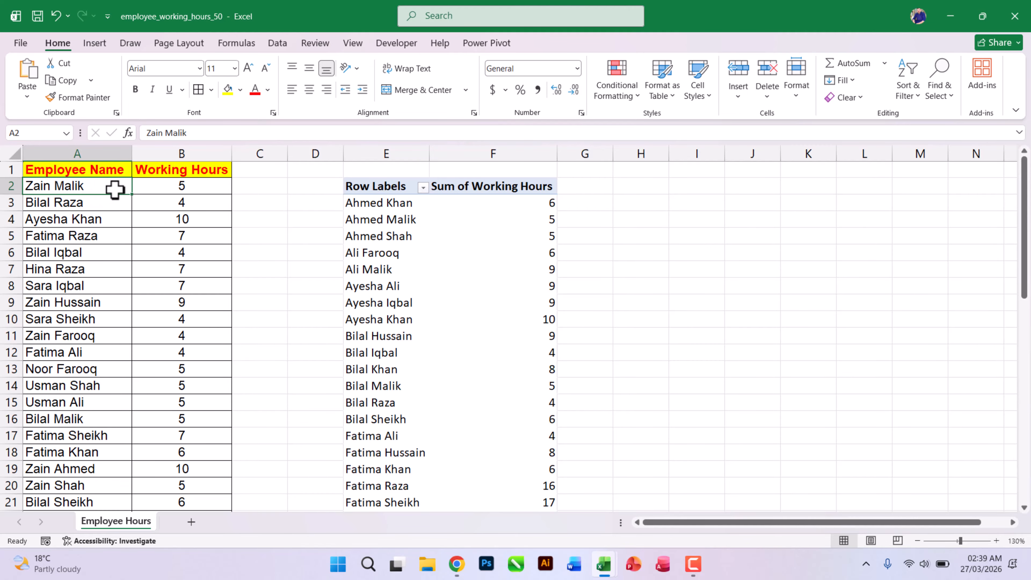
click(908, 92)
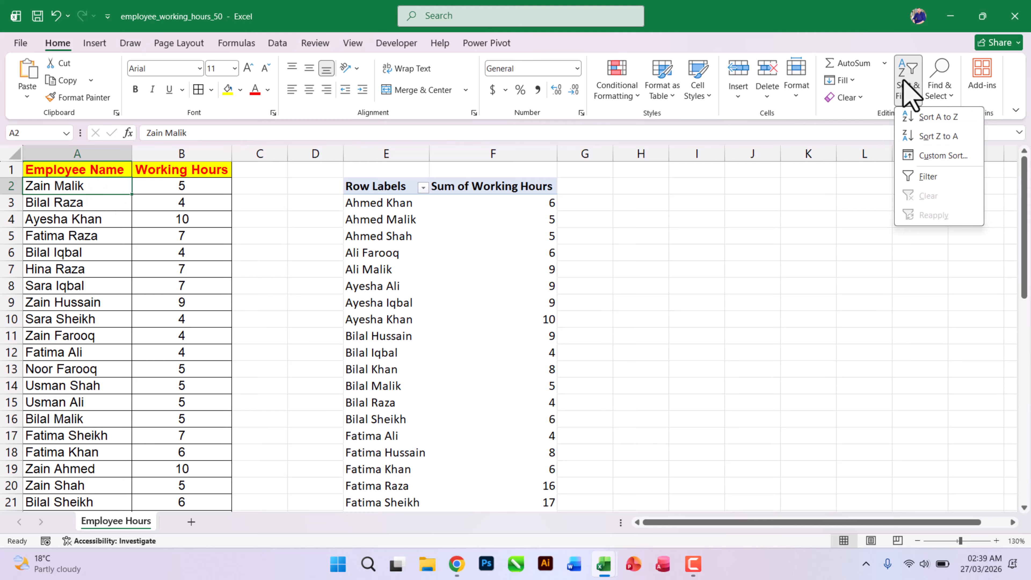
click(932, 122)
click(81, 221)
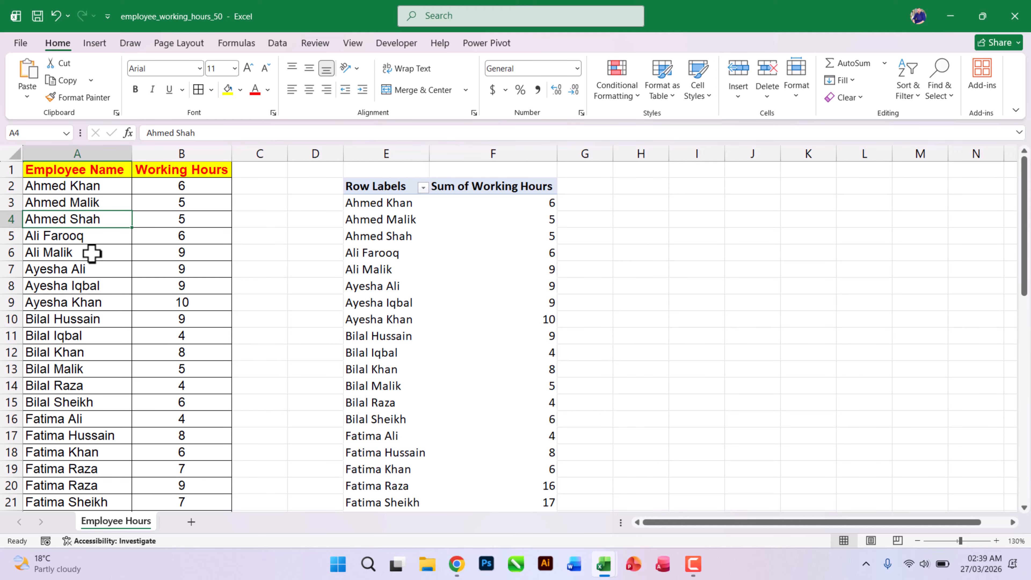
scroll(392, 327, down, 9)
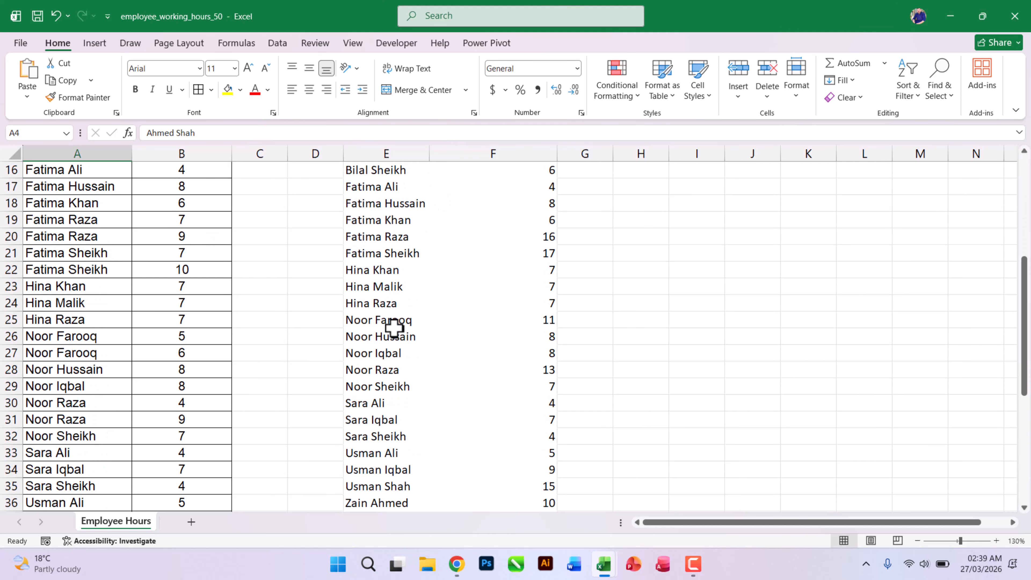
scroll(393, 327, down, 1)
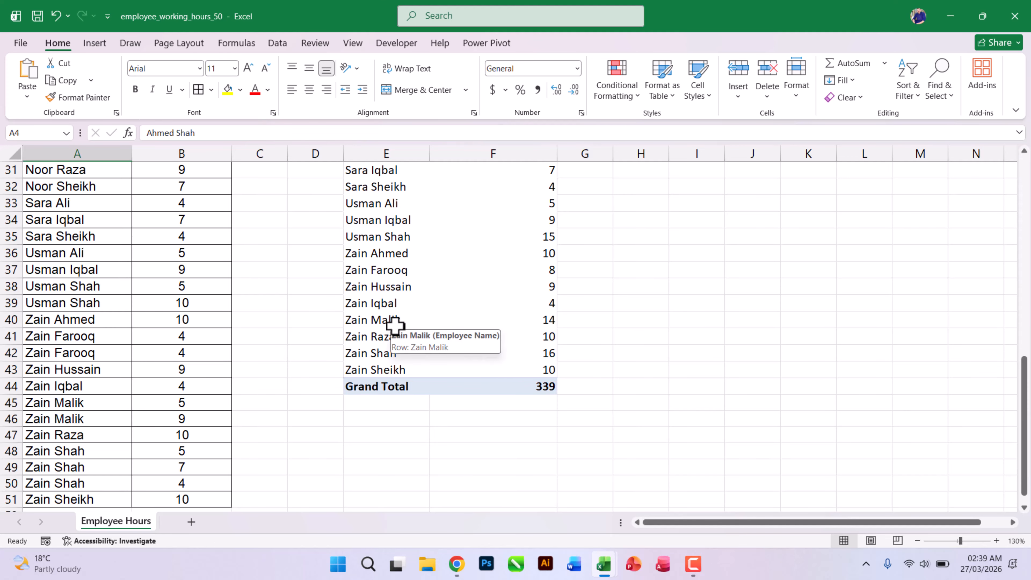
scroll(394, 327, up, 4)
scroll(394, 303, up, 6)
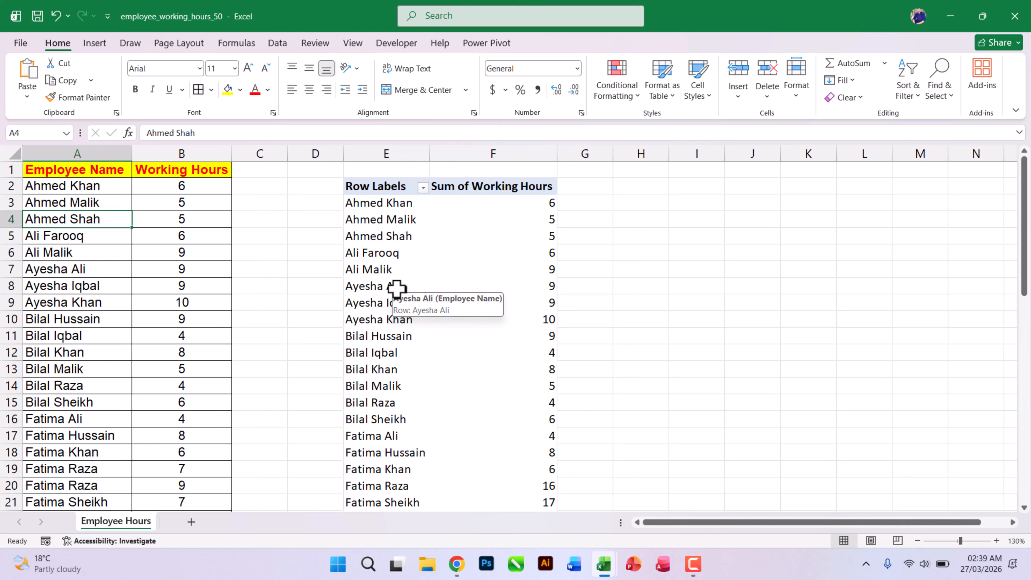
Step: Replace the employee names in cells A4 and A6 with variant spellings of the names in A2 and A3
click(68, 202)
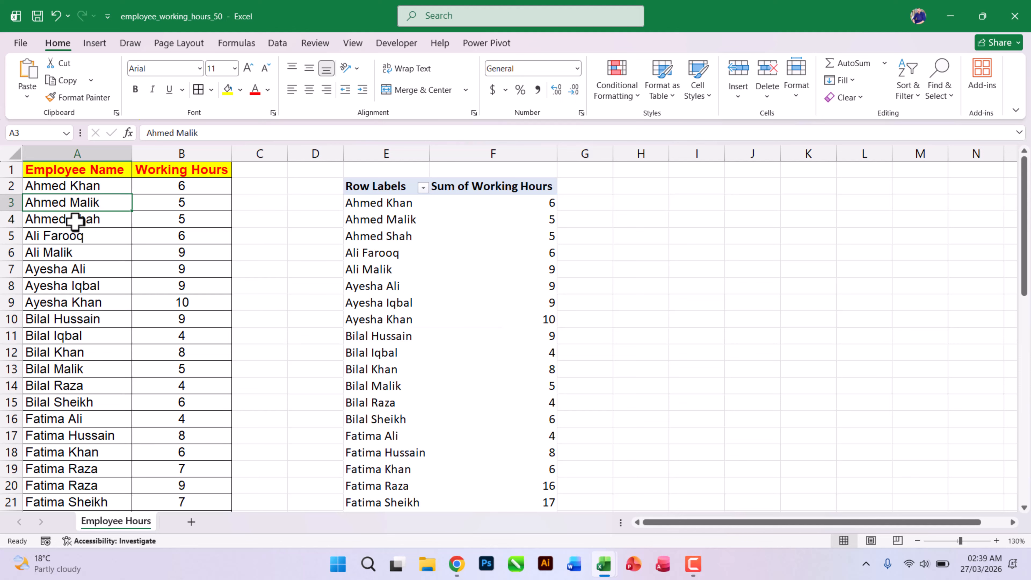
click(75, 221)
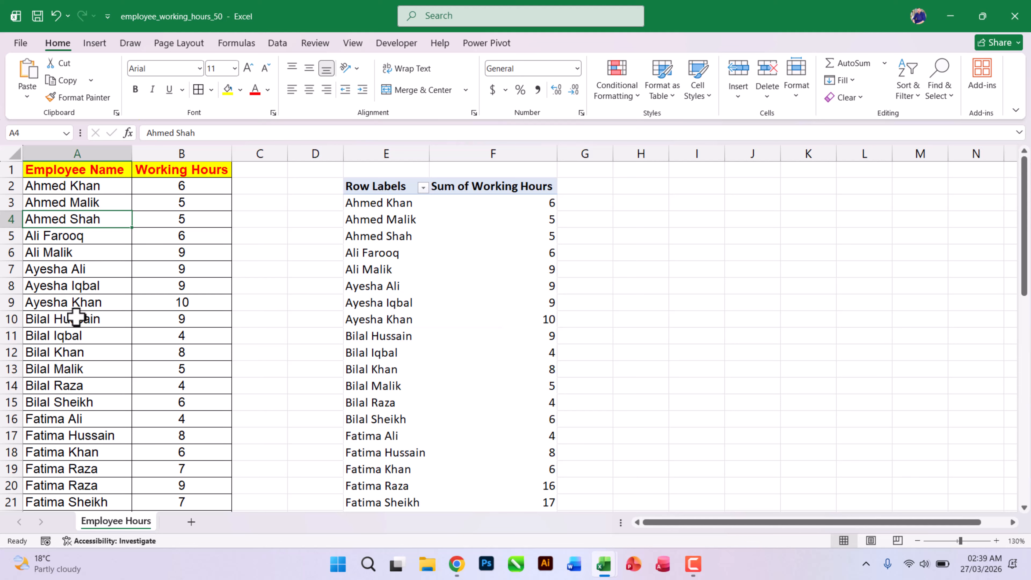
text(A)
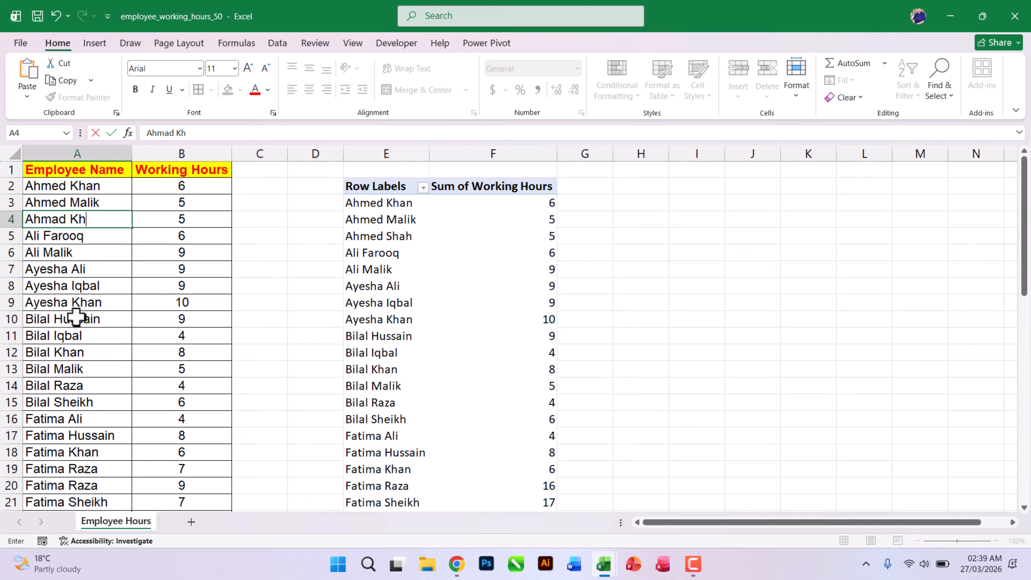
key(Return)
key(Down)
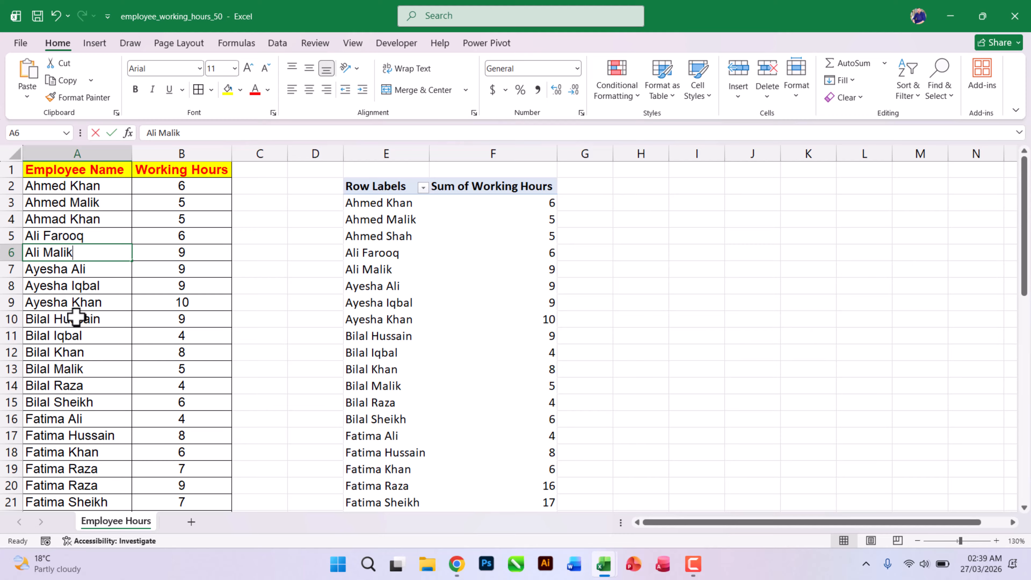
text(Ahmad Mal)
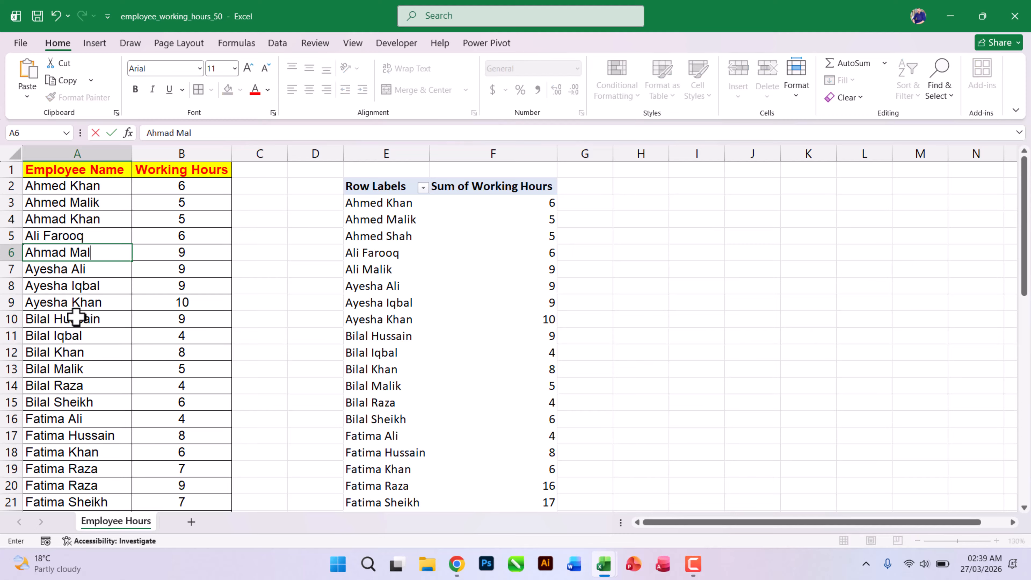
text(ik)
key(Return)
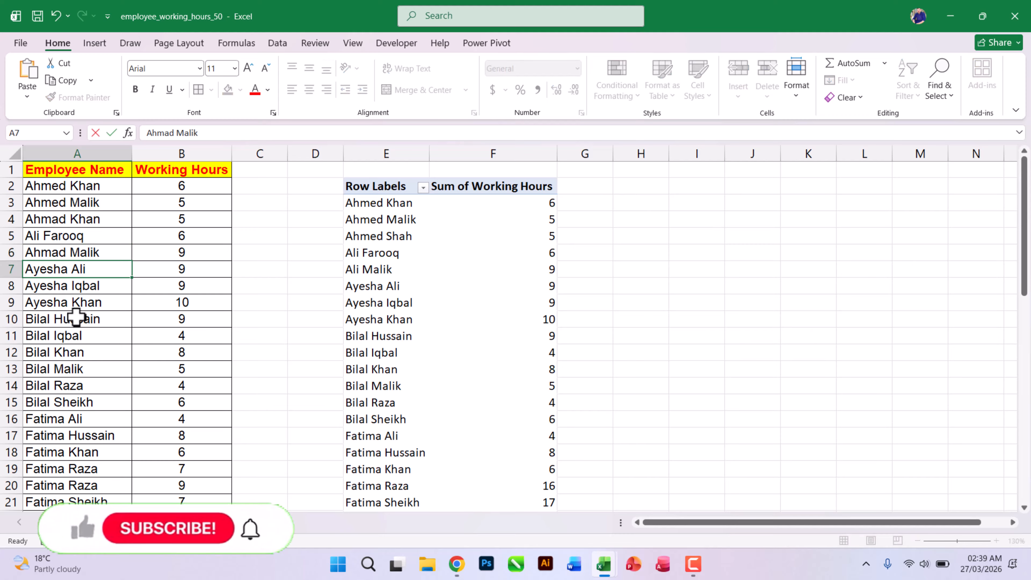
text(\)
key(Escape)
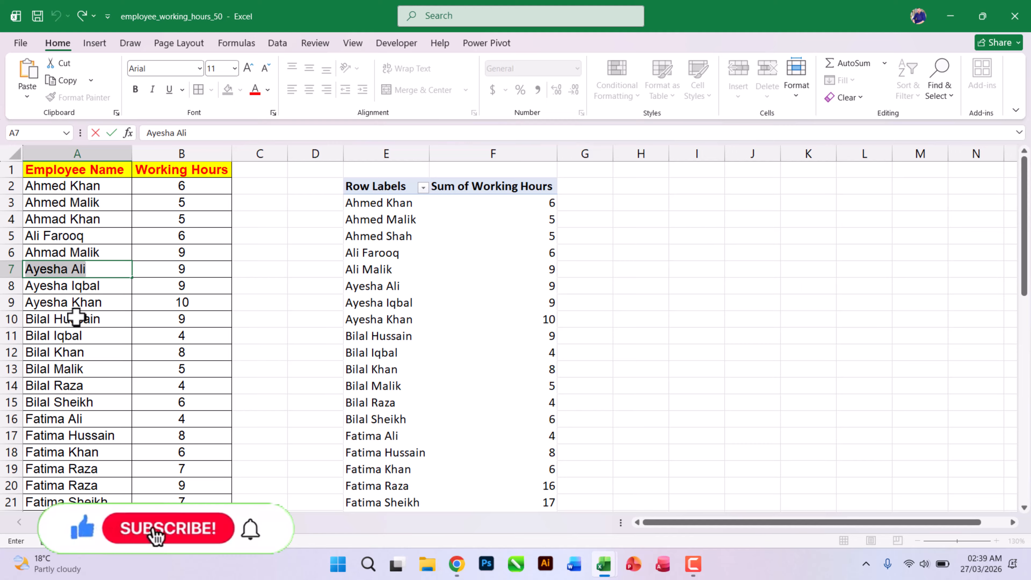
click(83, 301)
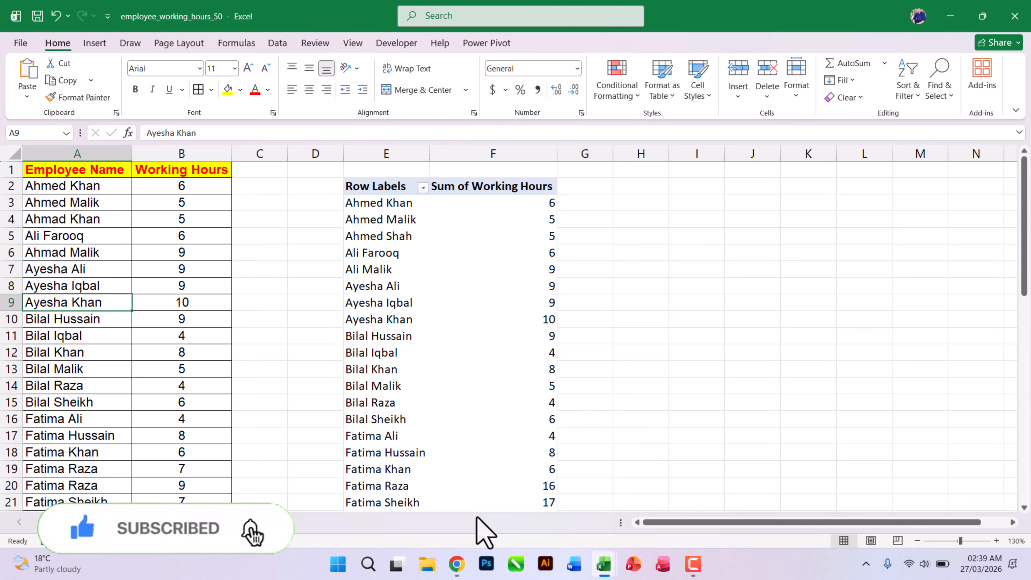
mouse_move(694, 571)
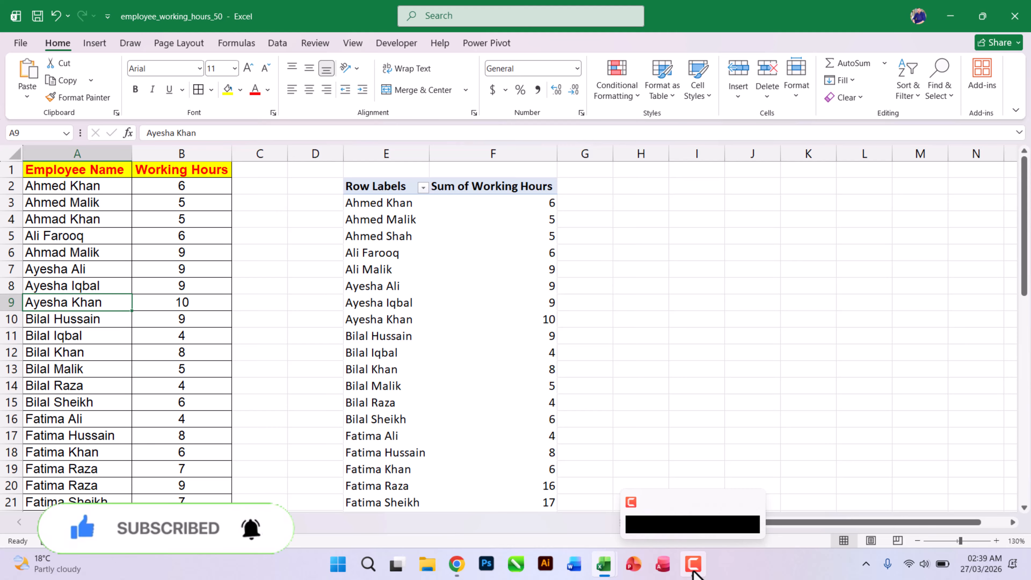
click(694, 571)
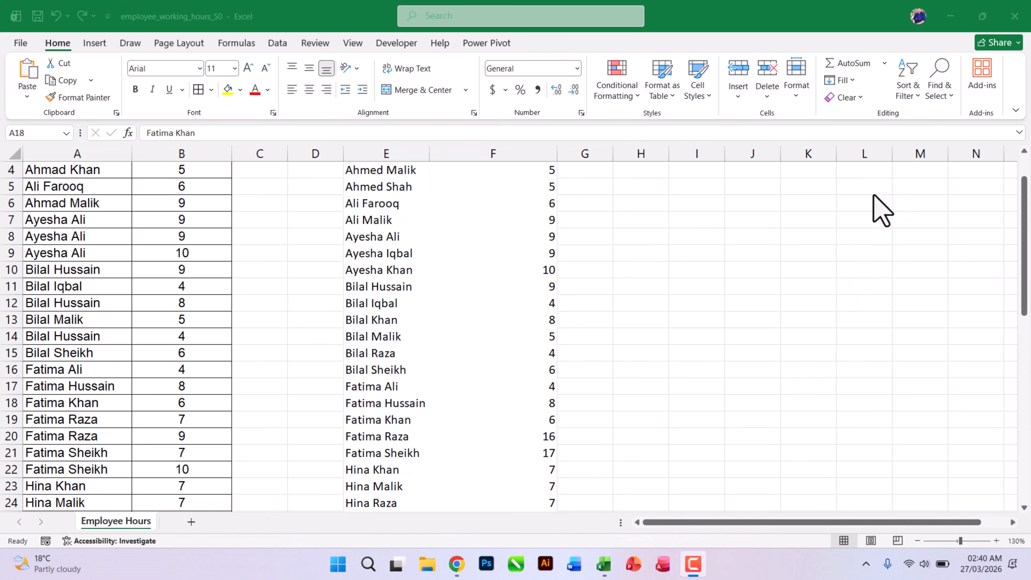
Step: Refresh the PivotTable to pick up the edited employee names in column A
scroll(467, 266, up, 1)
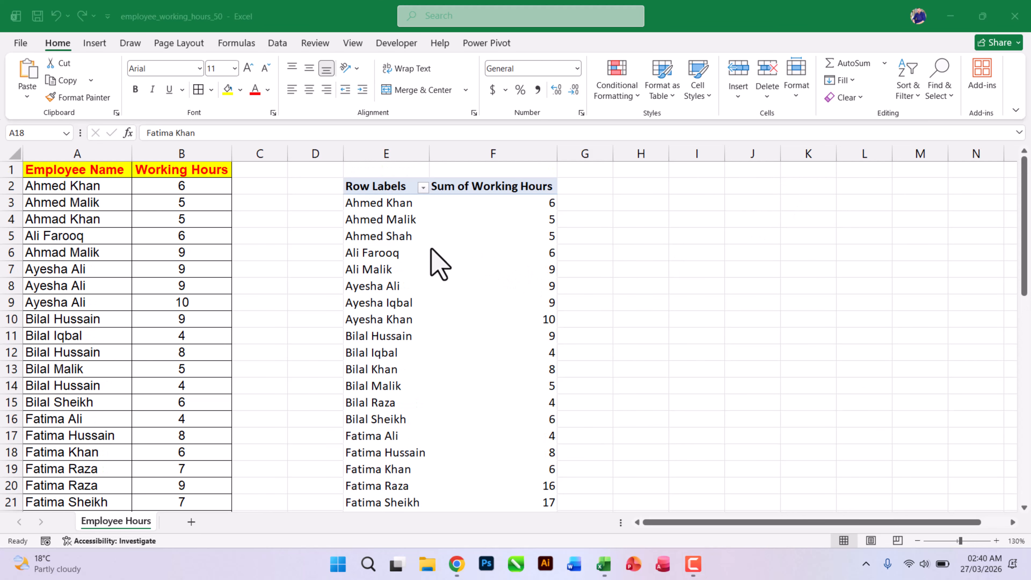
click(396, 221)
click(584, 43)
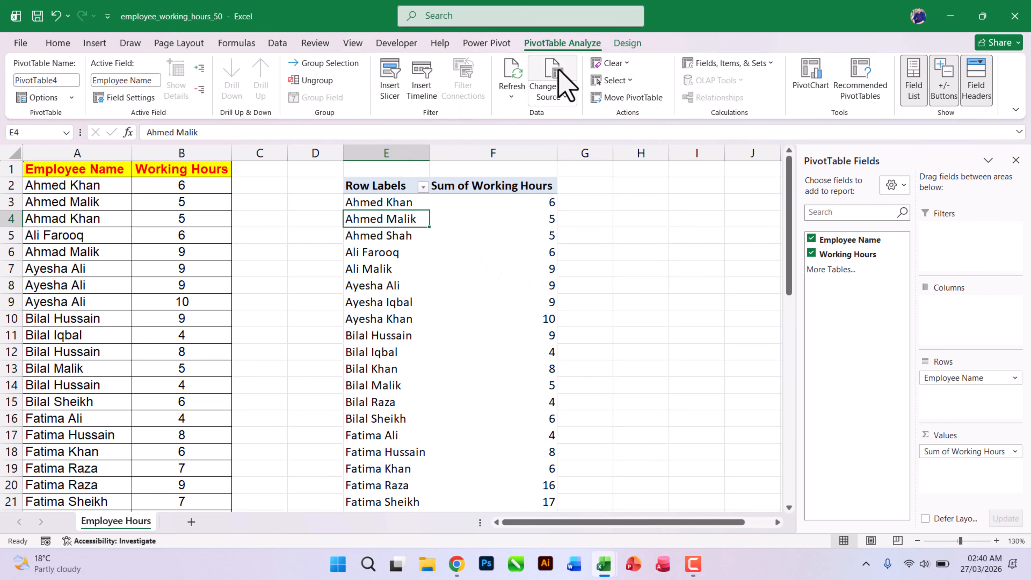
click(512, 77)
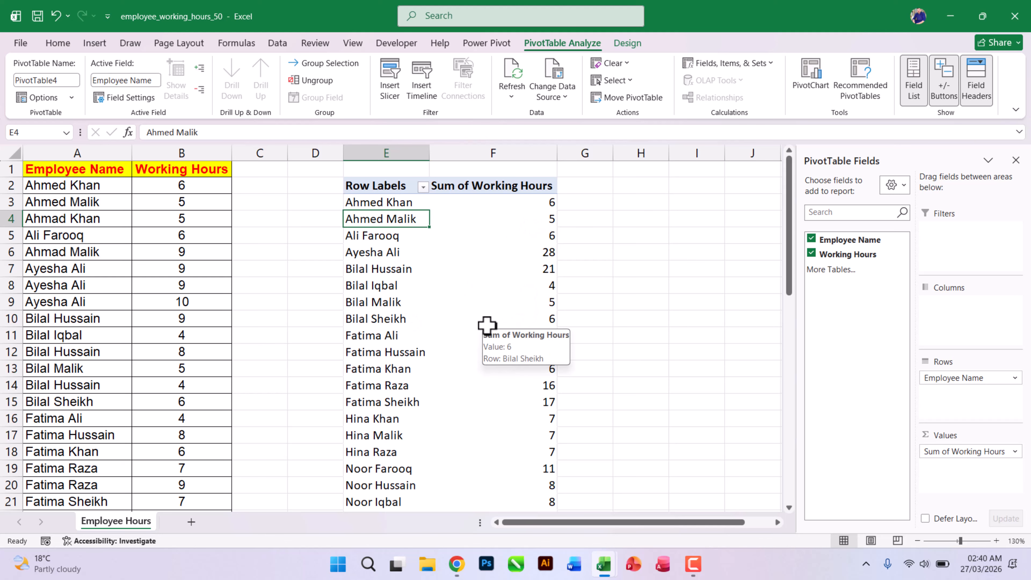
Step: Correct the spelling of the employee name in cell A4 so that it matches the name in A2
click(57, 218)
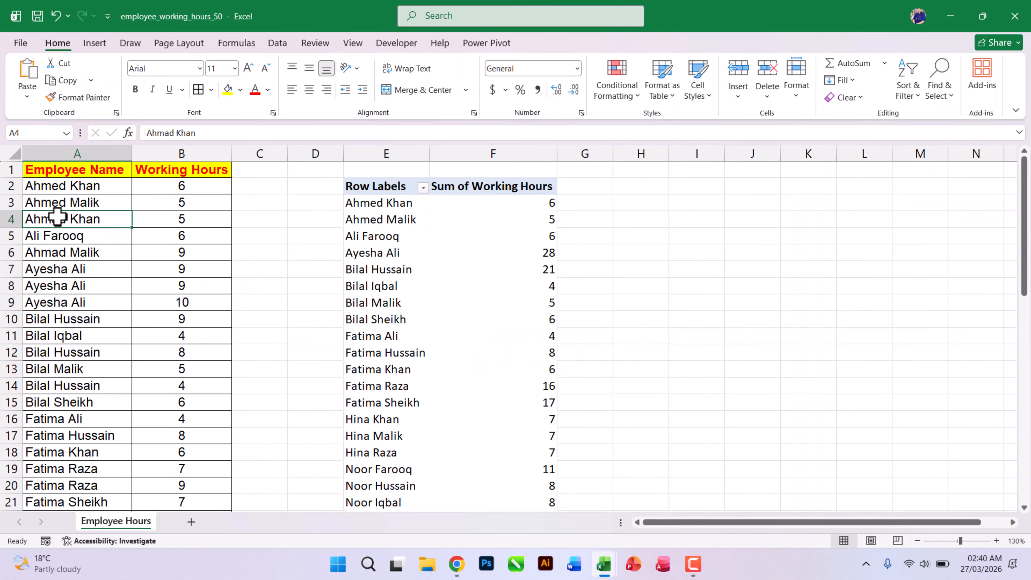
double_click(57, 218)
key(BackSpace)
text(e)
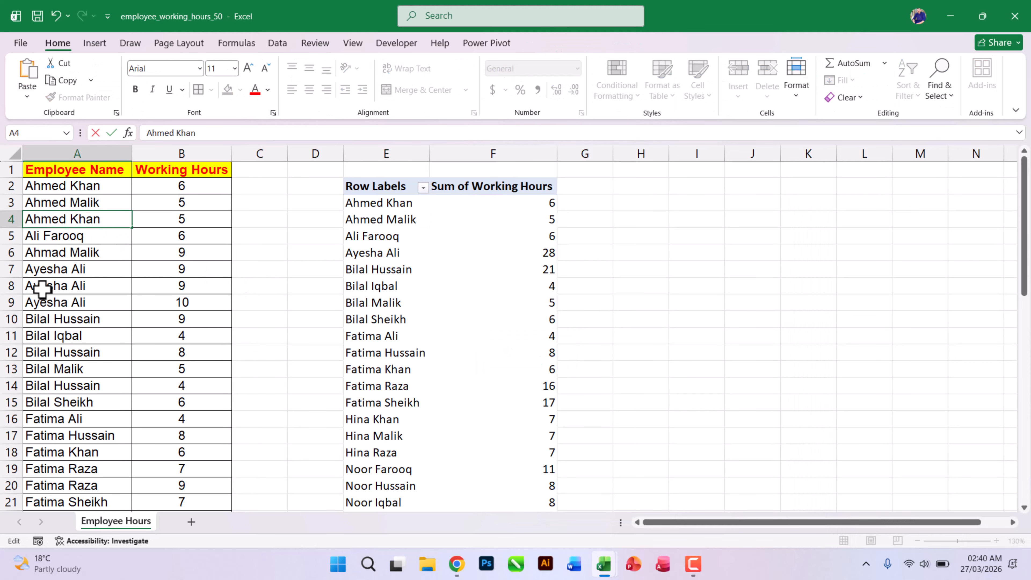
key(Return)
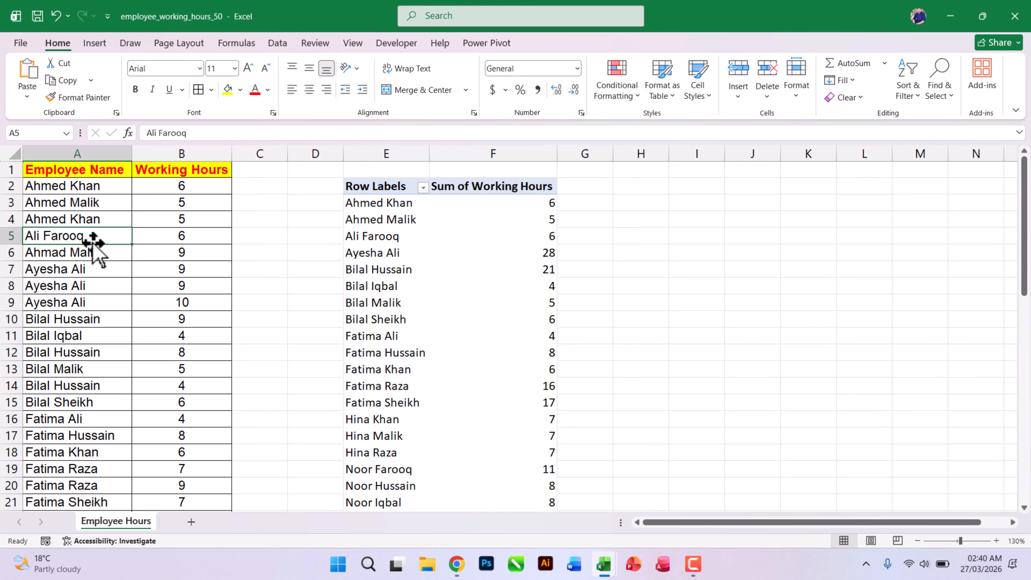
Step: Refresh the PivotTable again to merge the hours of the corrected employee name in A4
click(470, 200)
click(546, 43)
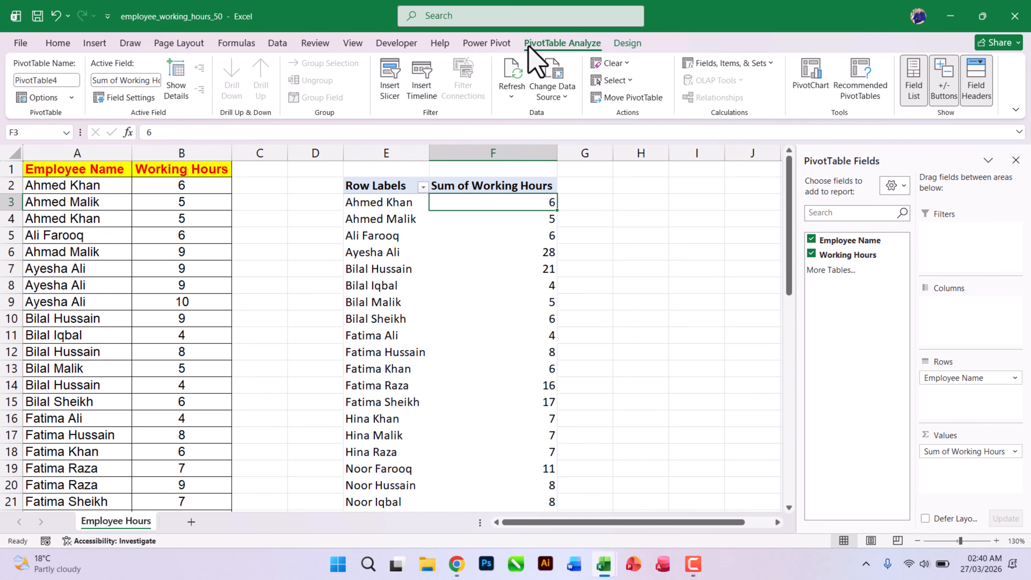
click(512, 77)
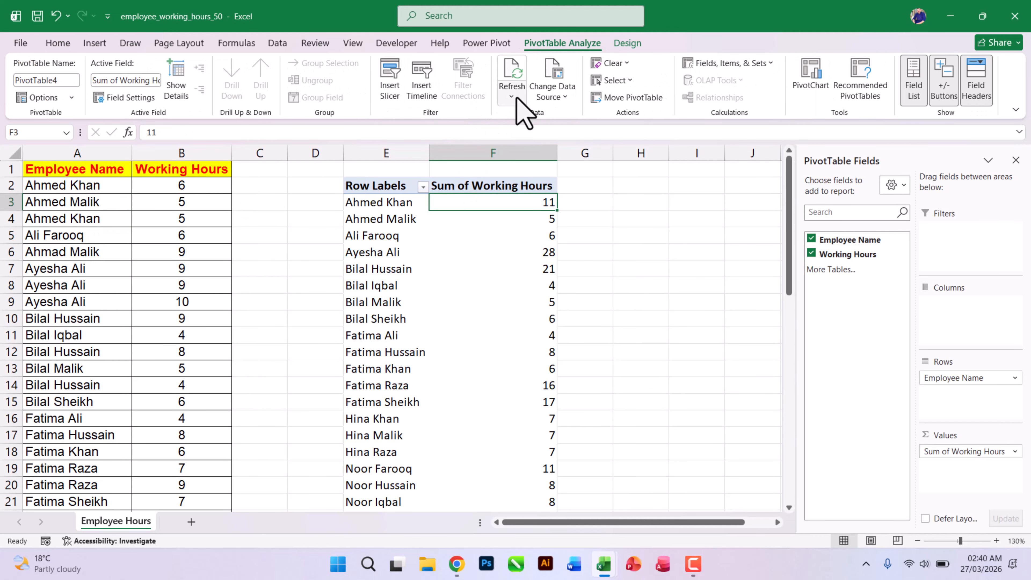
click(465, 285)
mouse_move(464, 285)
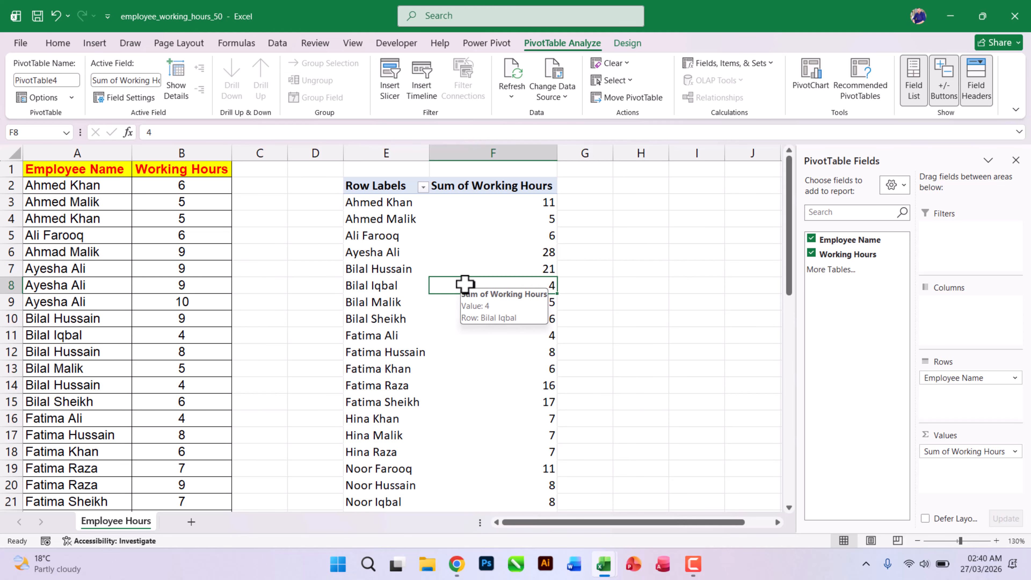
Step: Rename the PivotTable value header in F2 to "Working Hours" by removing "Sum of" and keeping the leading space
click(478, 190)
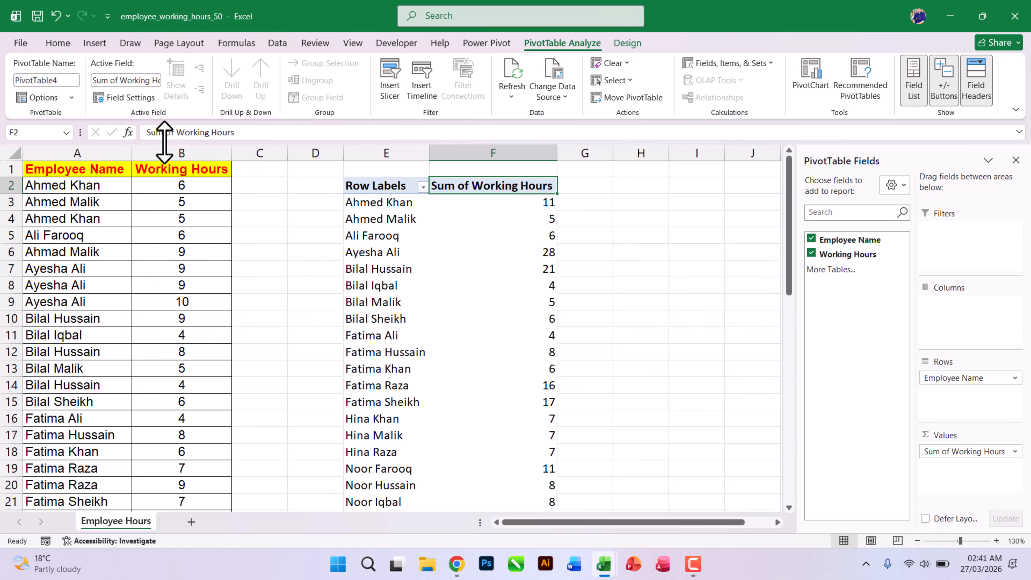
drag(174, 132, 103, 131)
key(BackSpace)
key(Return)
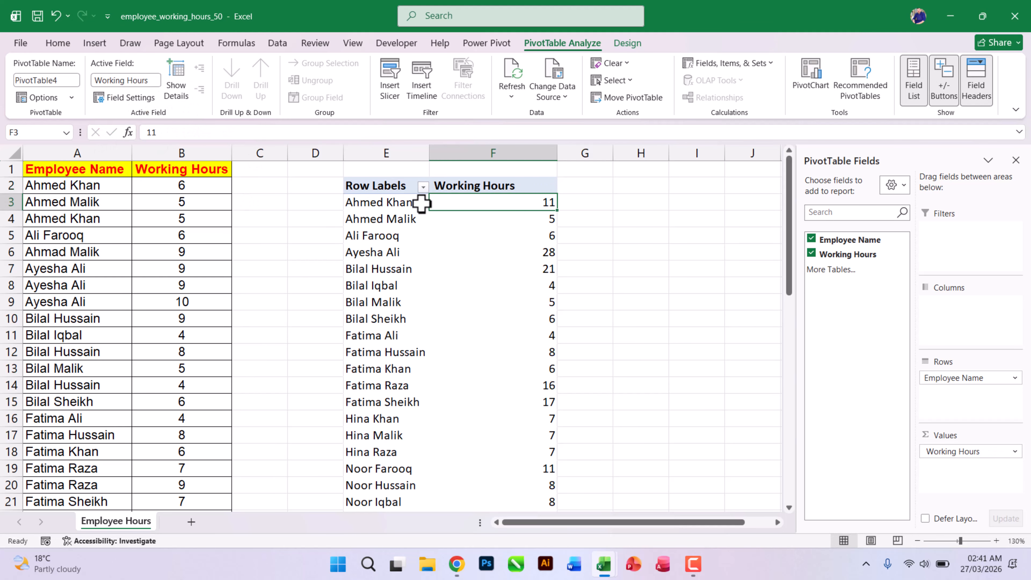
Step: Narrow column F of the PivotTable to fit the Working Hours header
click(493, 151)
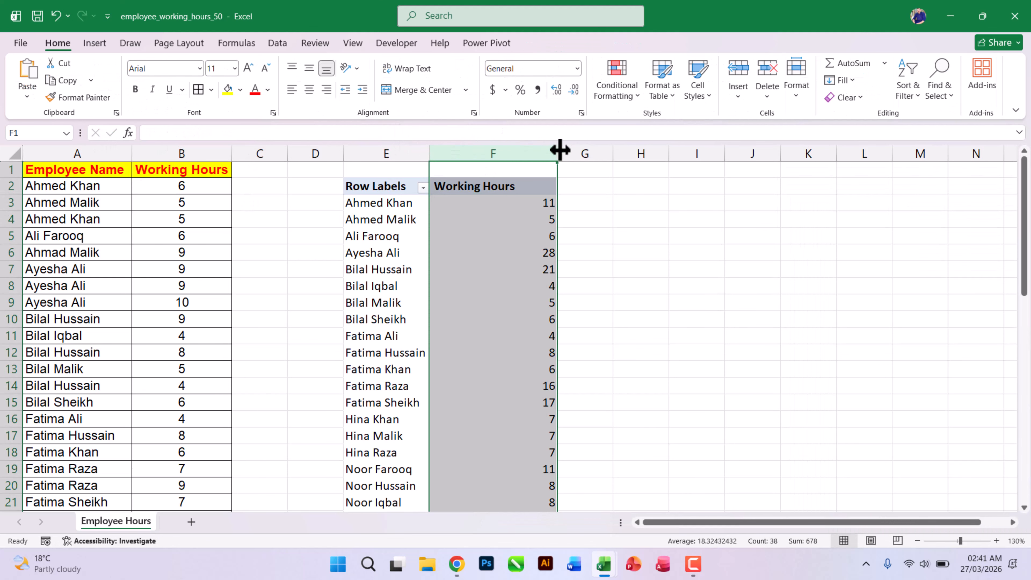
drag(557, 151, 518, 151)
click(486, 221)
click(468, 204)
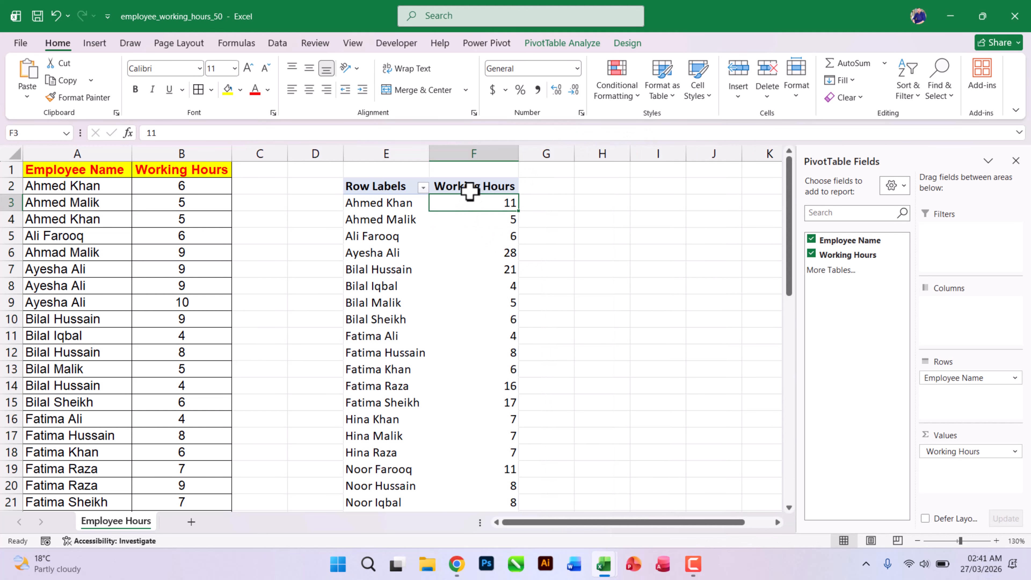
Step: Center the contents of column F horizontally
click(467, 155)
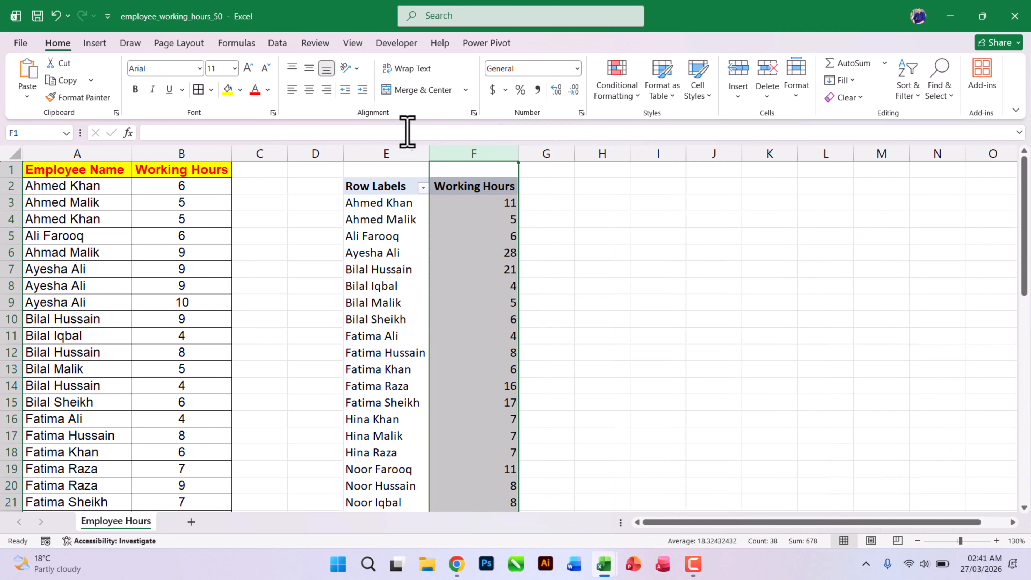
click(310, 89)
click(483, 253)
click(490, 269)
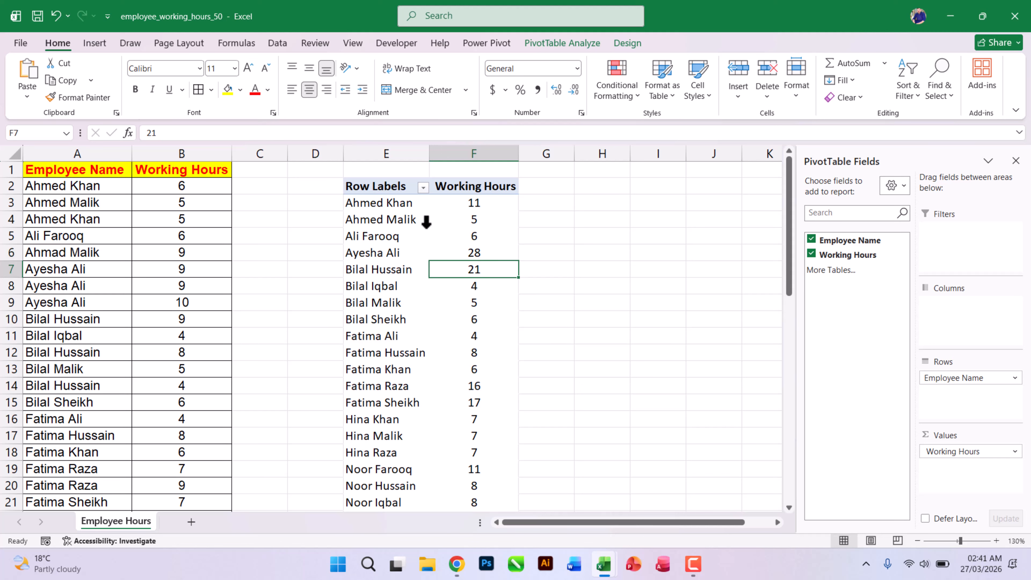
click(370, 206)
click(441, 208)
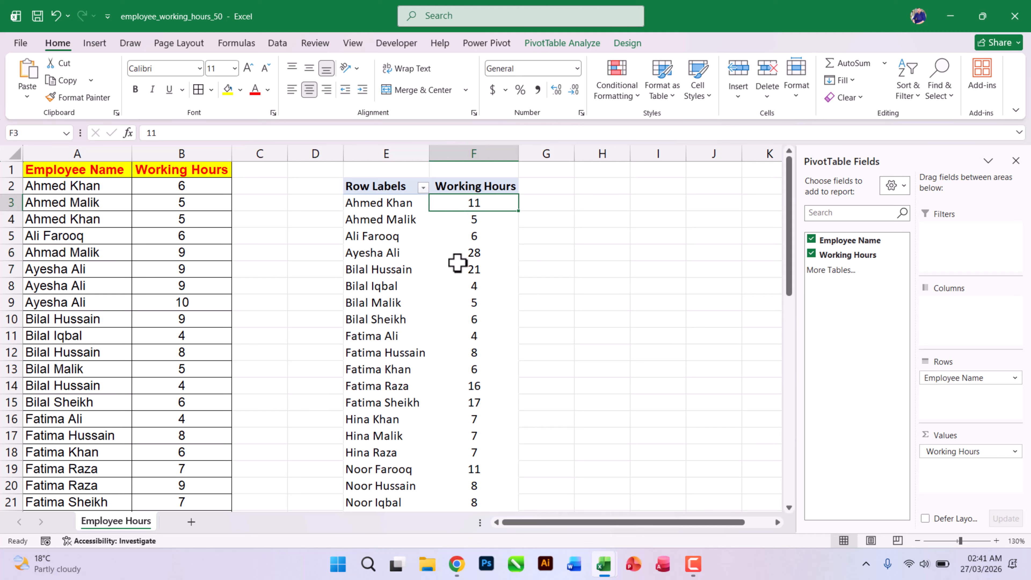
mouse_move(457, 263)
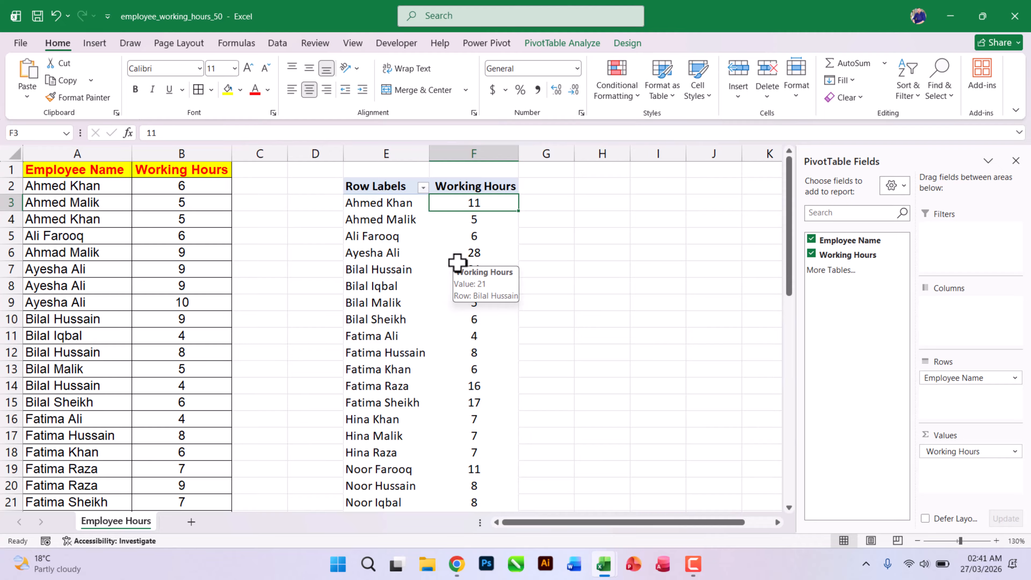
click(693, 564)
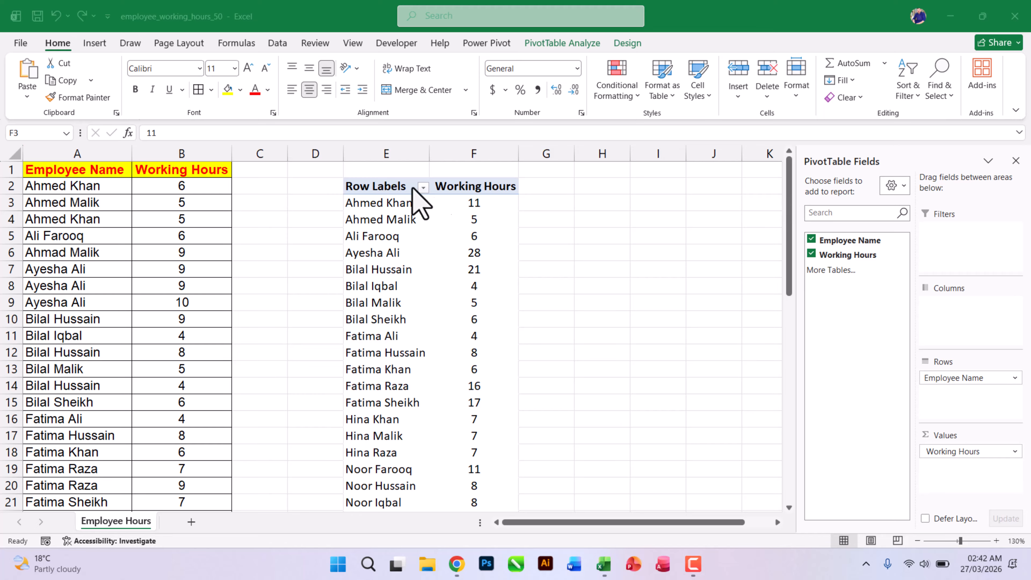
click(444, 203)
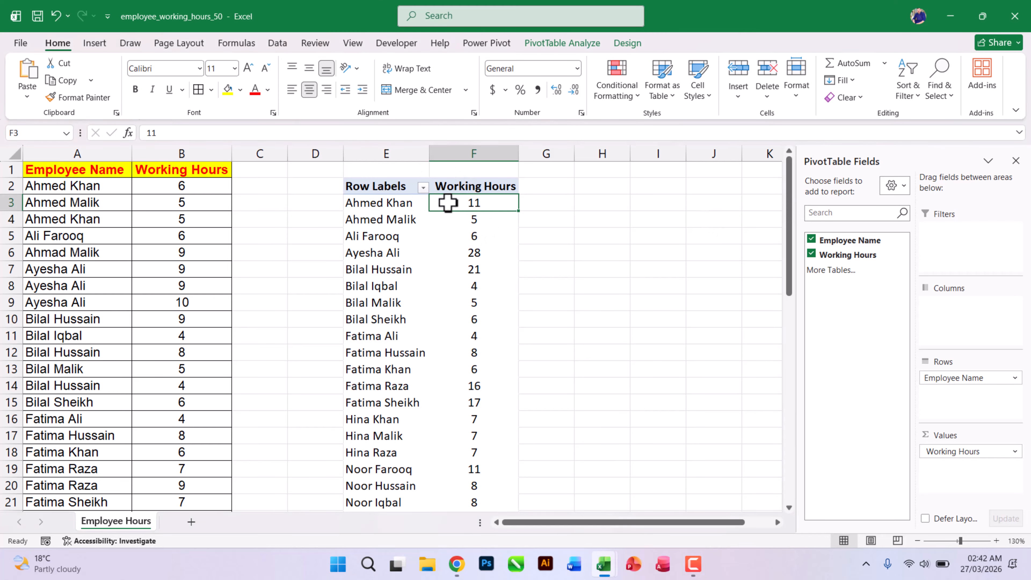
mouse_move(456, 259)
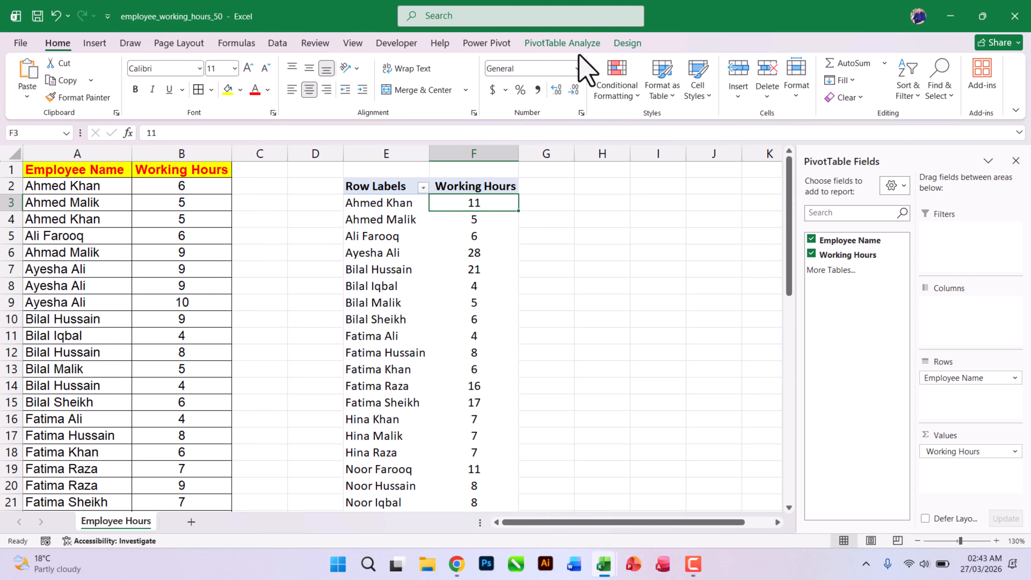
Step: Start a new calculated field in the working hours PivotTable and name it OverTime
click(488, 187)
click(578, 44)
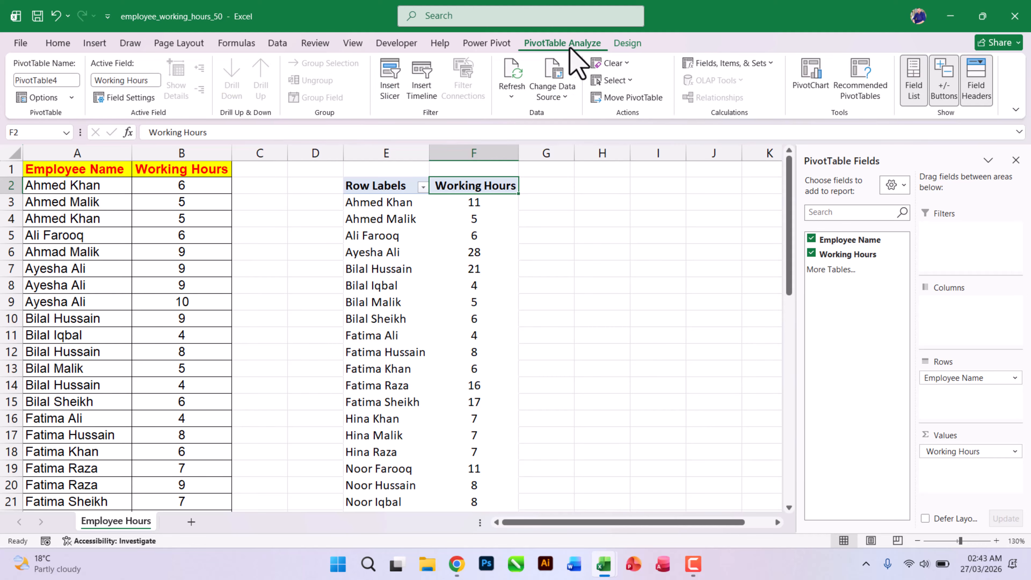
click(731, 63)
click(736, 81)
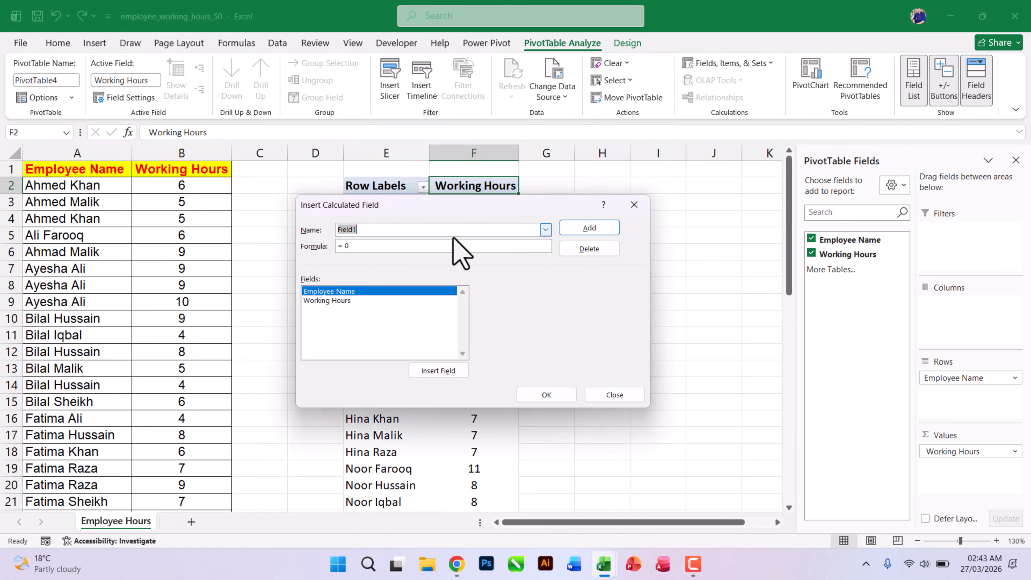
text(OverTime)
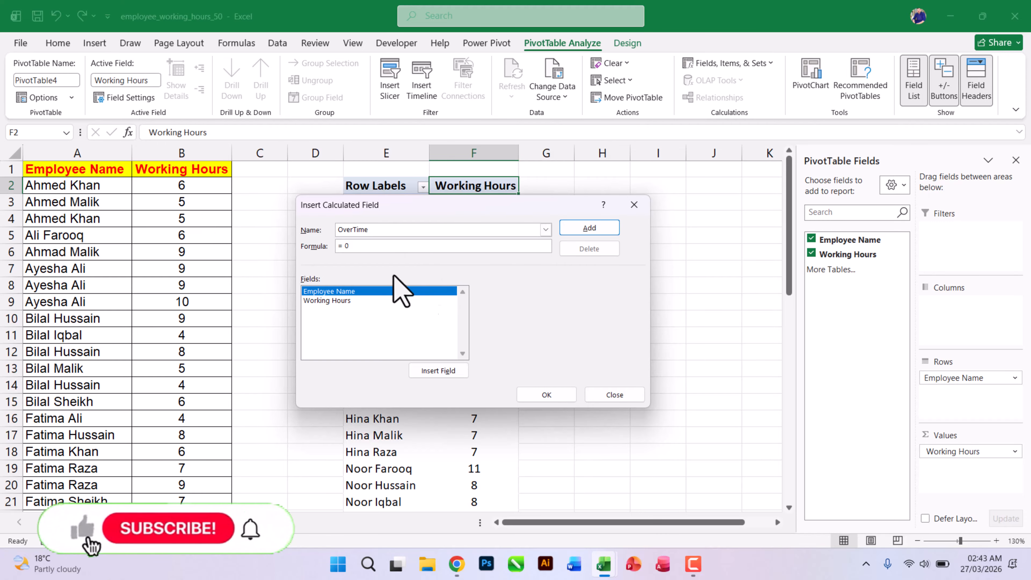
Step: Give the OverTime field the formula = if( 'Working Hours'>15, 'Working Hours'-15,0) and add it to the PivotTable
key(BackSpace)
text(if)
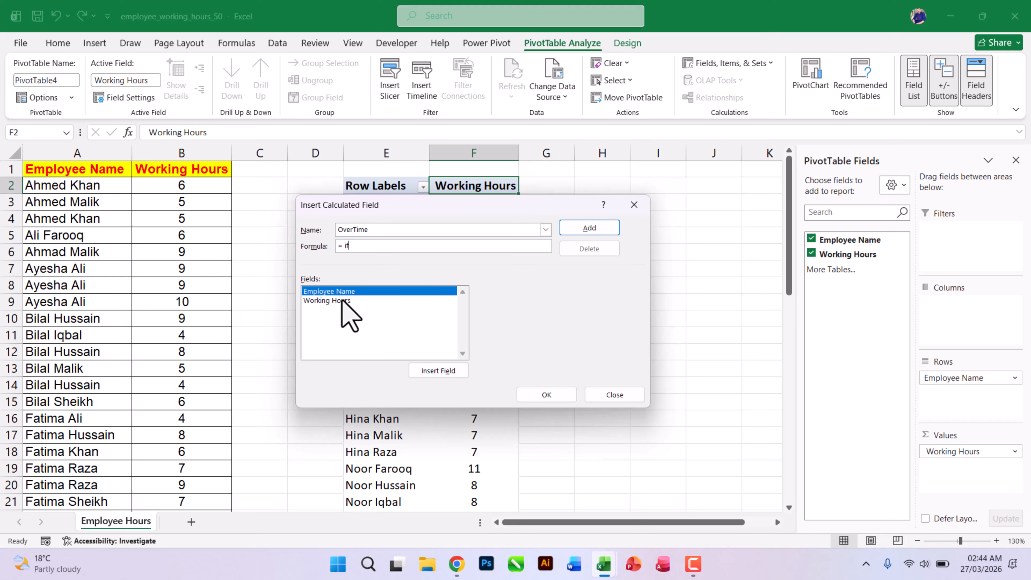
click(342, 303)
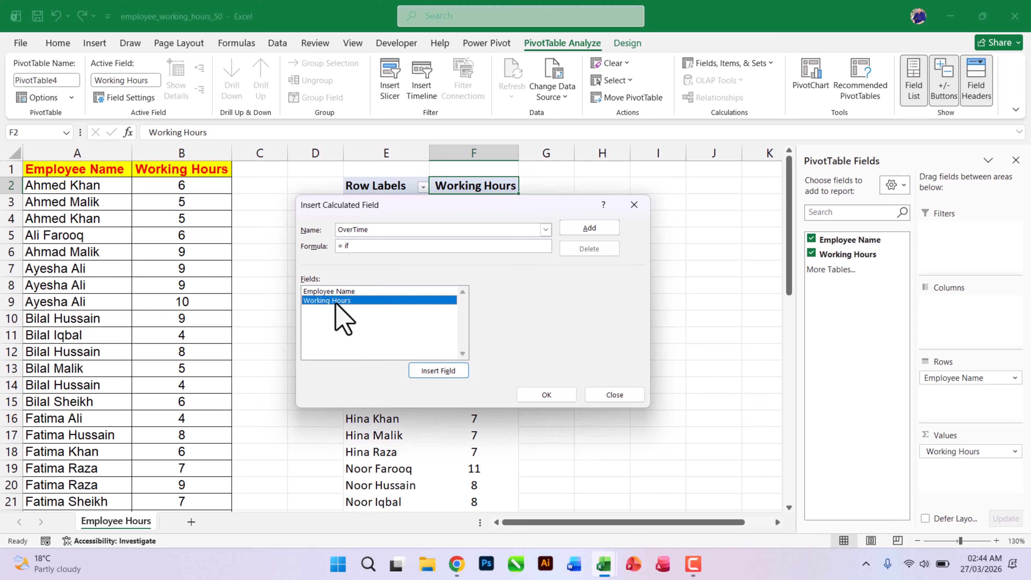
click(361, 249)
text(()
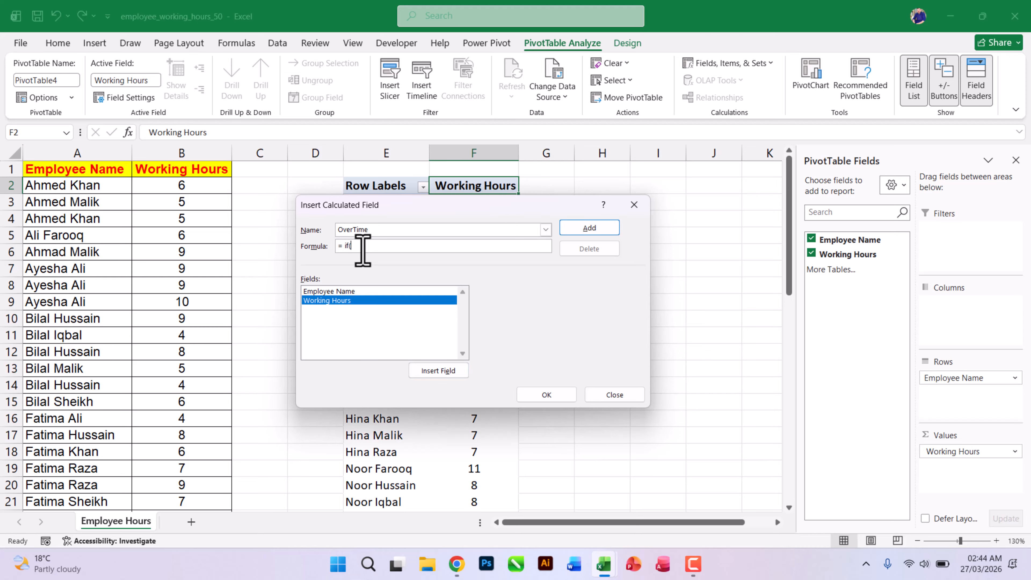
click(431, 372)
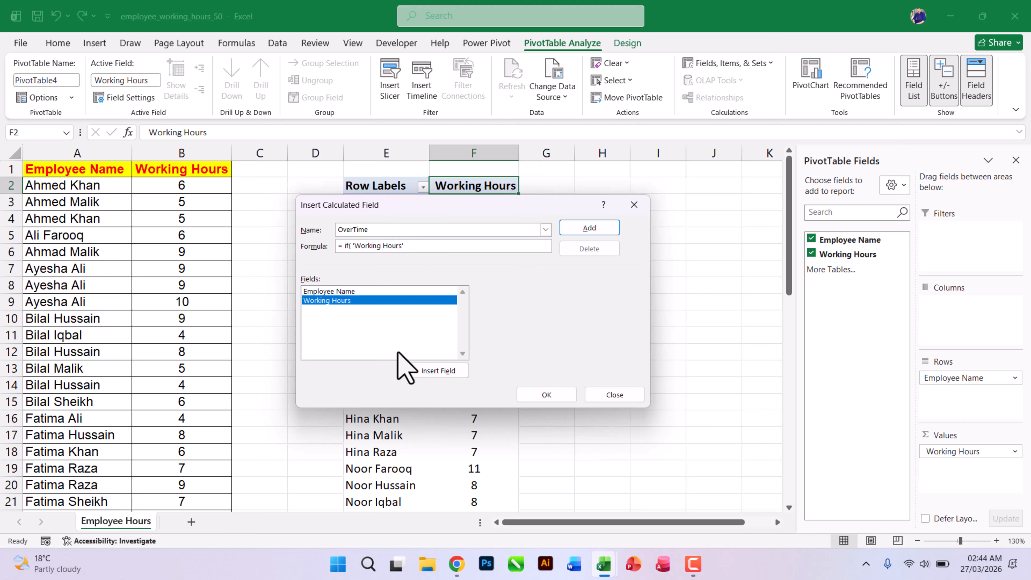
text(>15,)
click(434, 373)
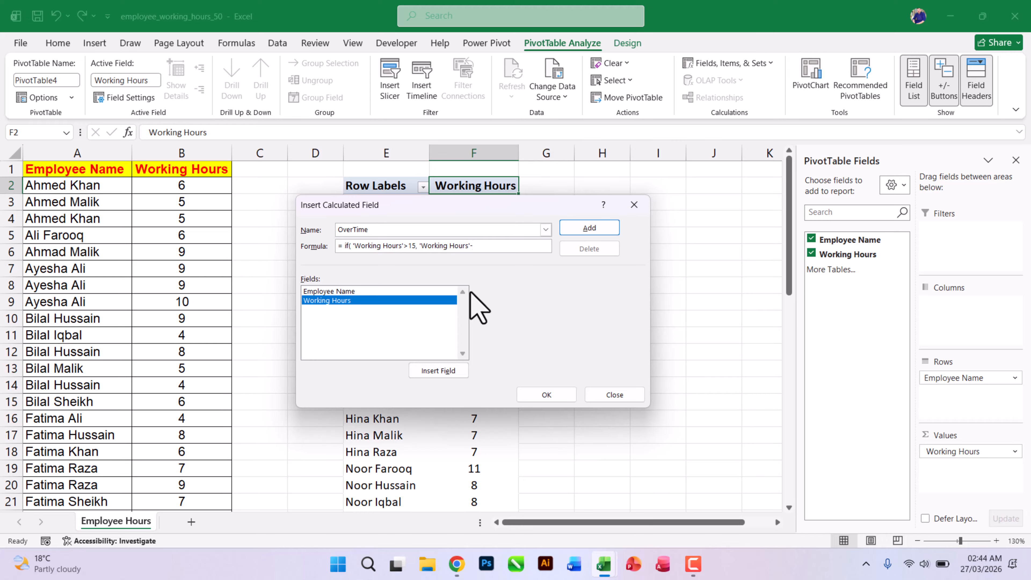
text(-15)
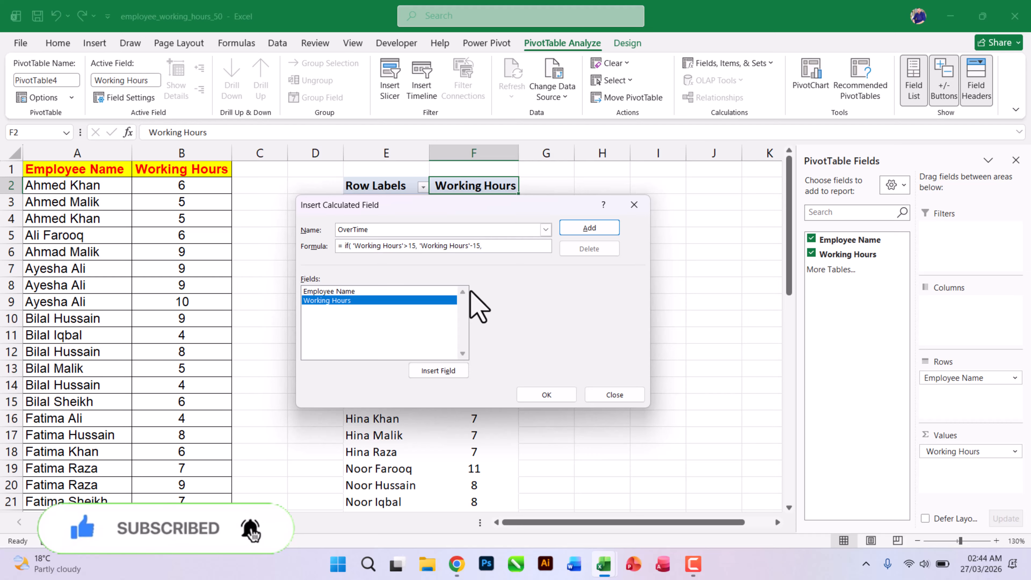
text(,0))
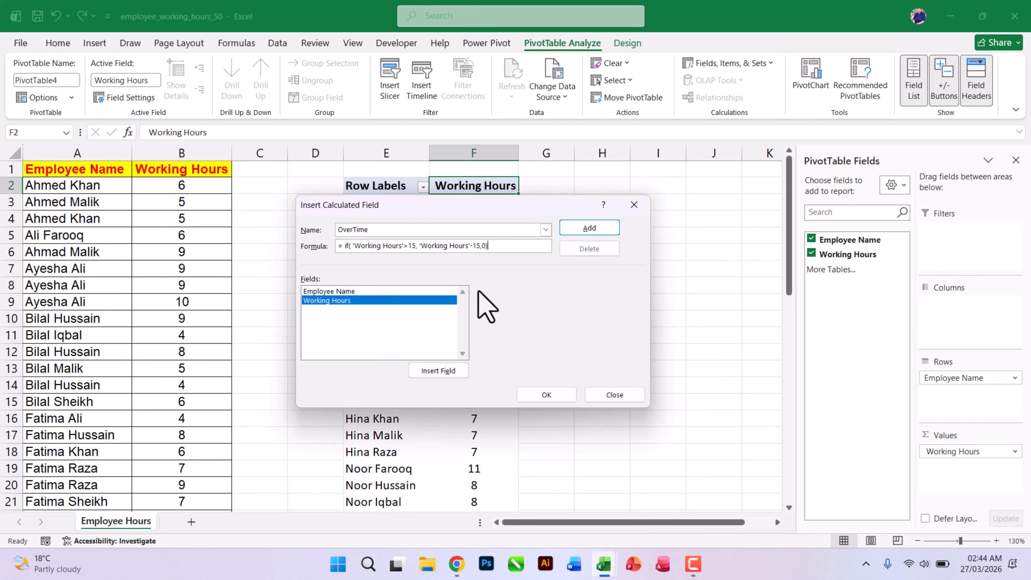
click(589, 228)
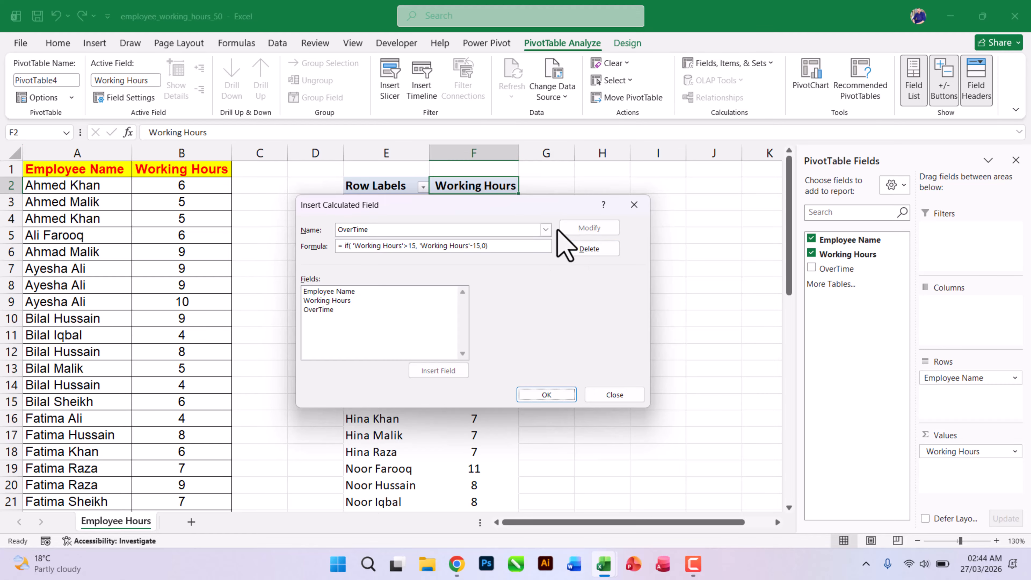
click(544, 395)
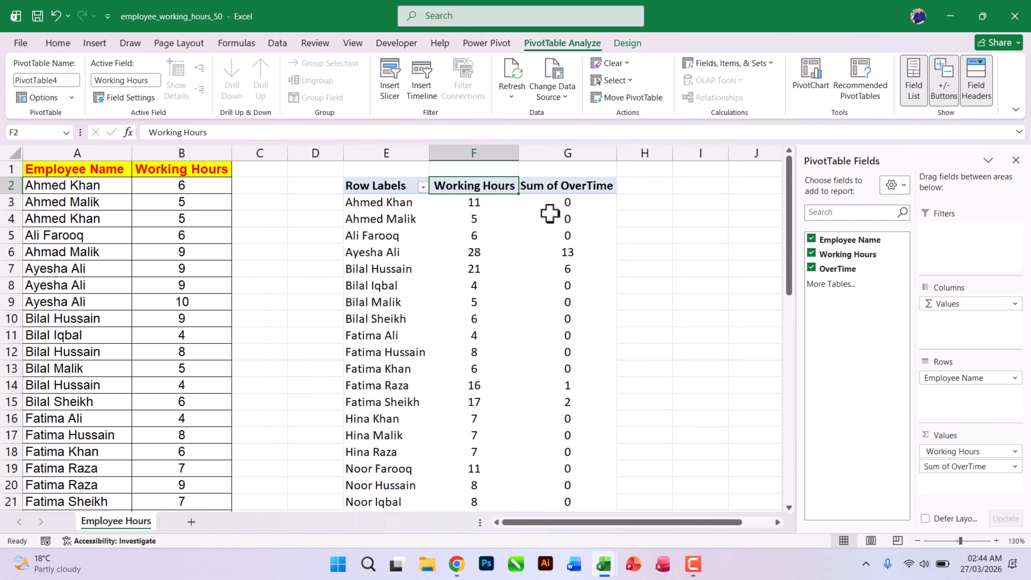
Step: Rename the PivotTable value header in G2 to "OverTime" by removing "Sum of" and keeping the leading space
click(538, 188)
click(173, 132)
drag(172, 132, 95, 133)
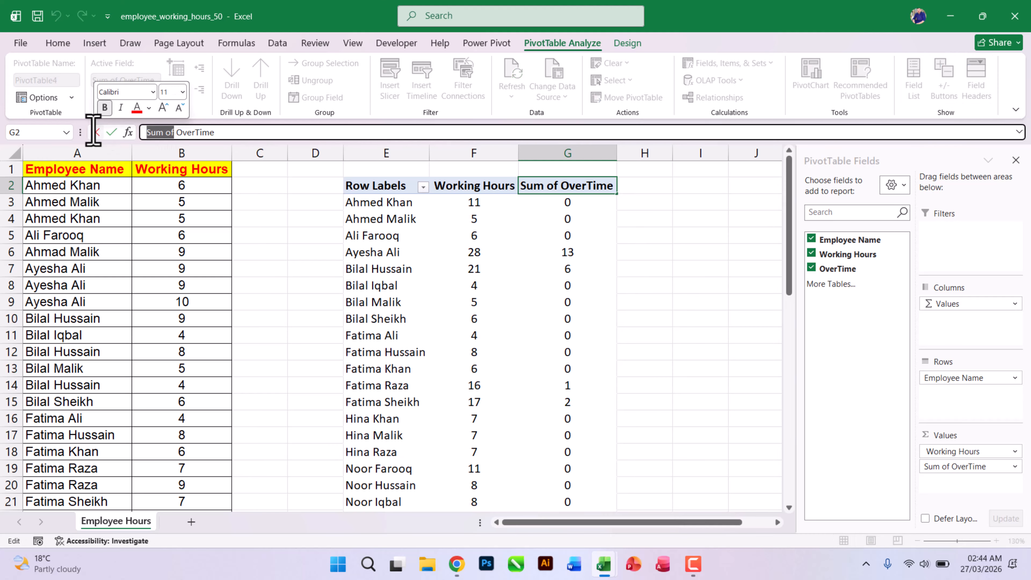
key(BackSpace)
key(Return)
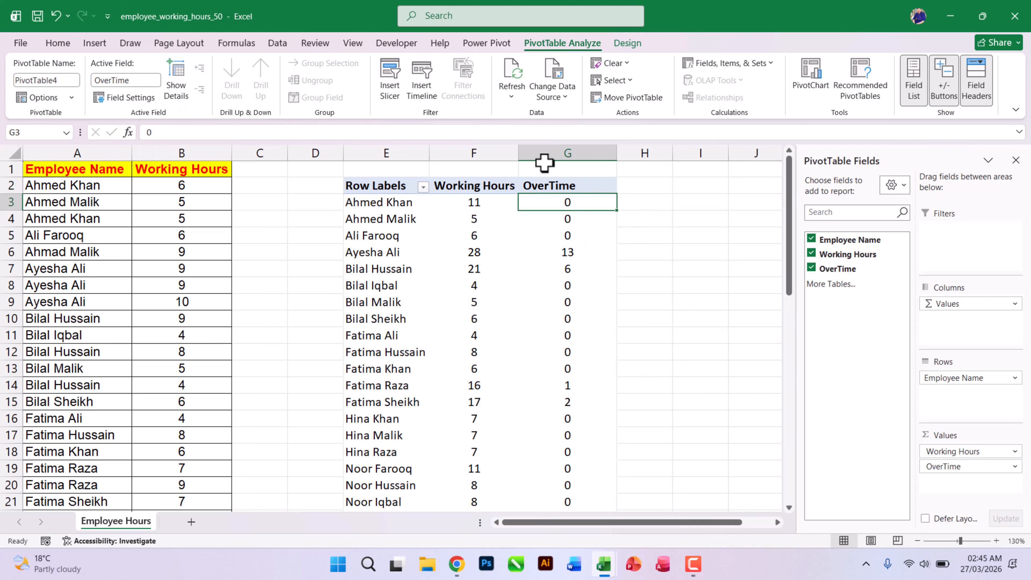
Step: Center the contents of column G horizontally
click(544, 154)
click(310, 89)
click(621, 298)
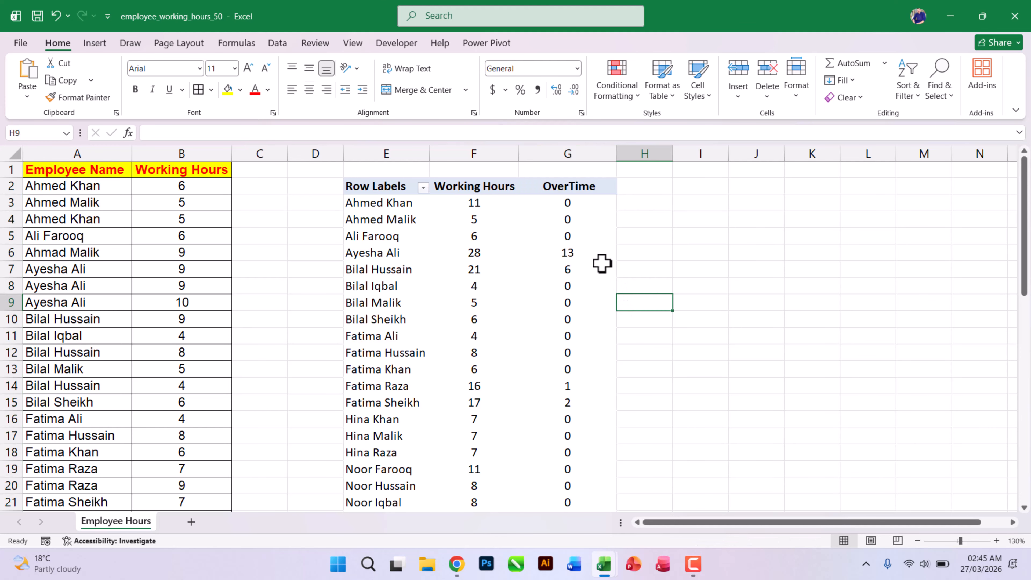
Step: Check the OverTime values against the Working Hours totals throughout the PivotTable
click(573, 237)
click(560, 206)
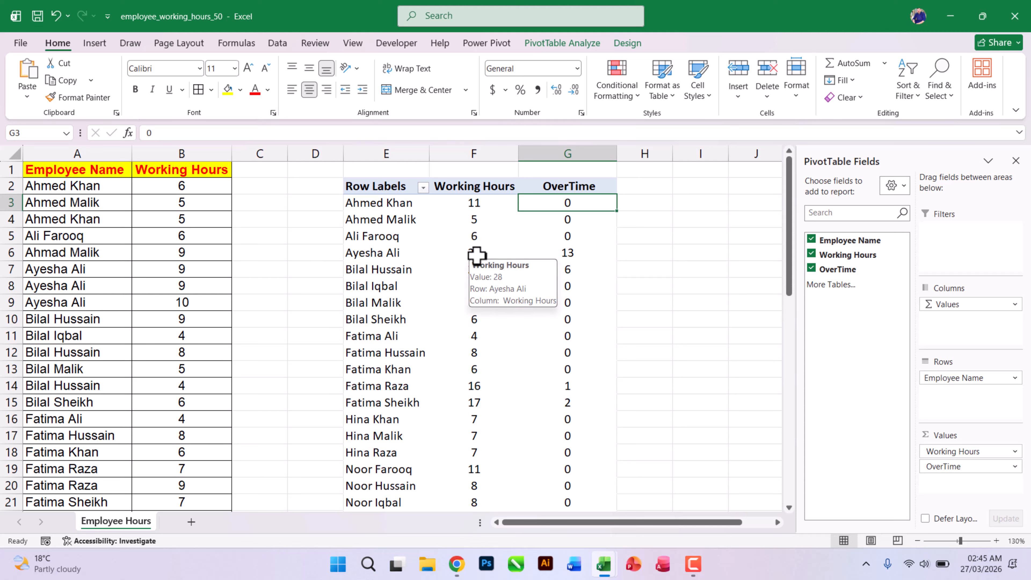
click(570, 254)
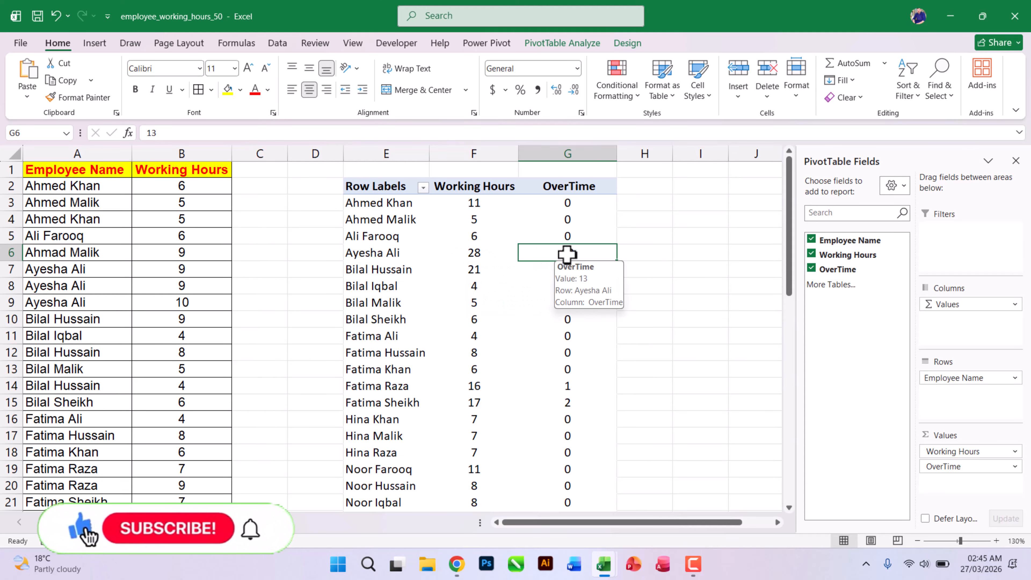
scroll(565, 420, down, 17)
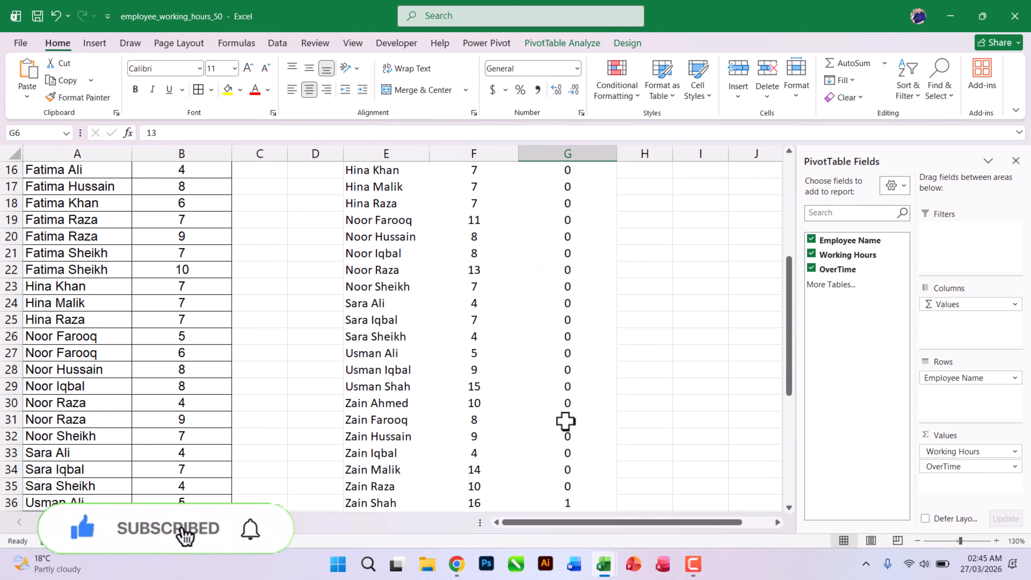
scroll(560, 390, up, 13)
scroll(563, 381, up, 4)
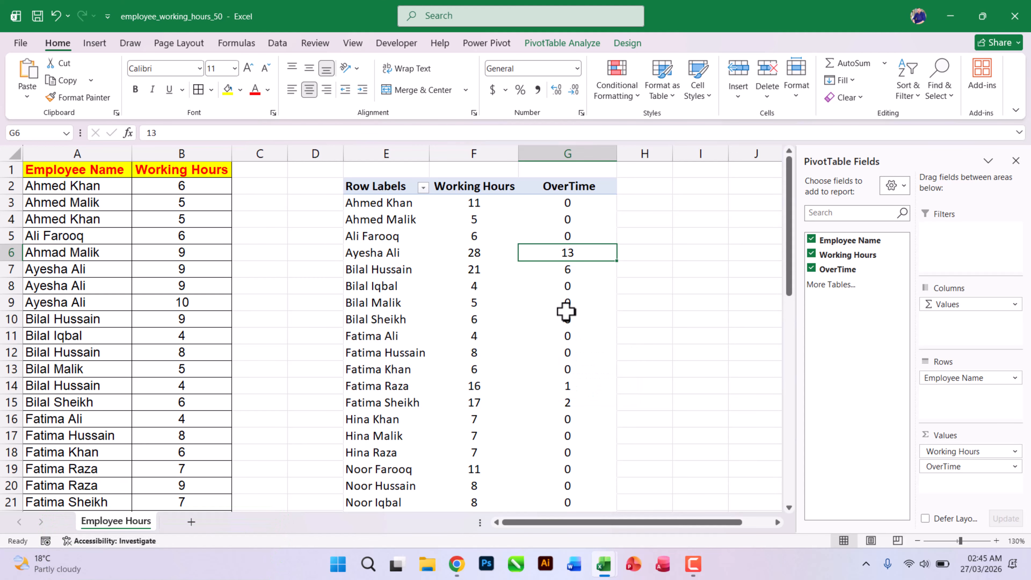
mouse_move(567, 312)
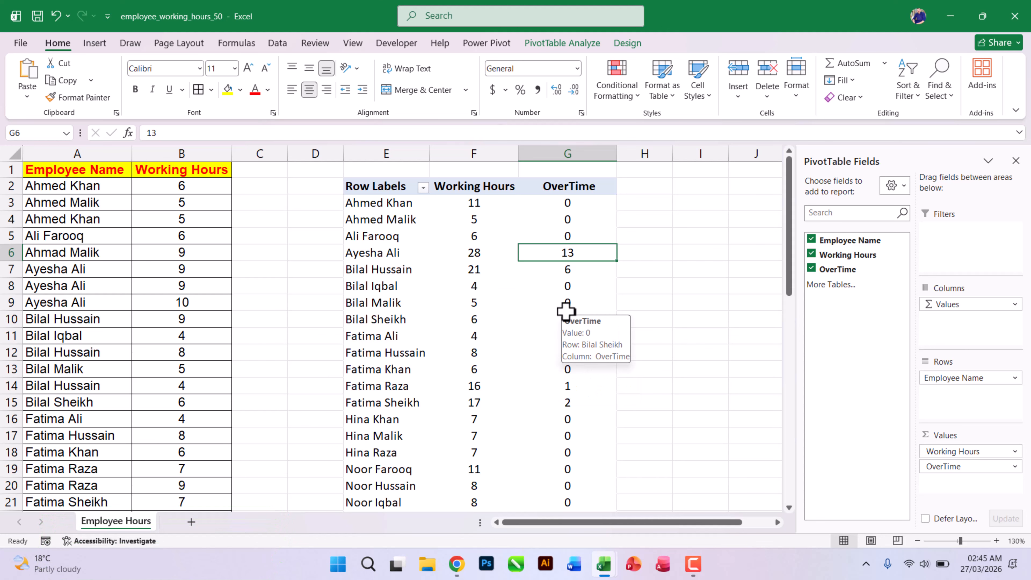